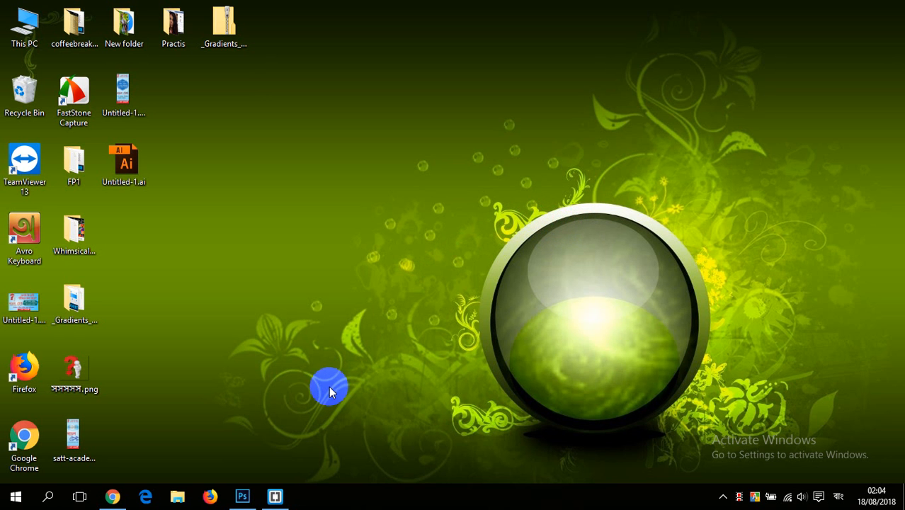
Step: Switch to Photoshop and create a new white RGB document of 12 by 9.958 inches at 72 pixels/inch
click(245, 493)
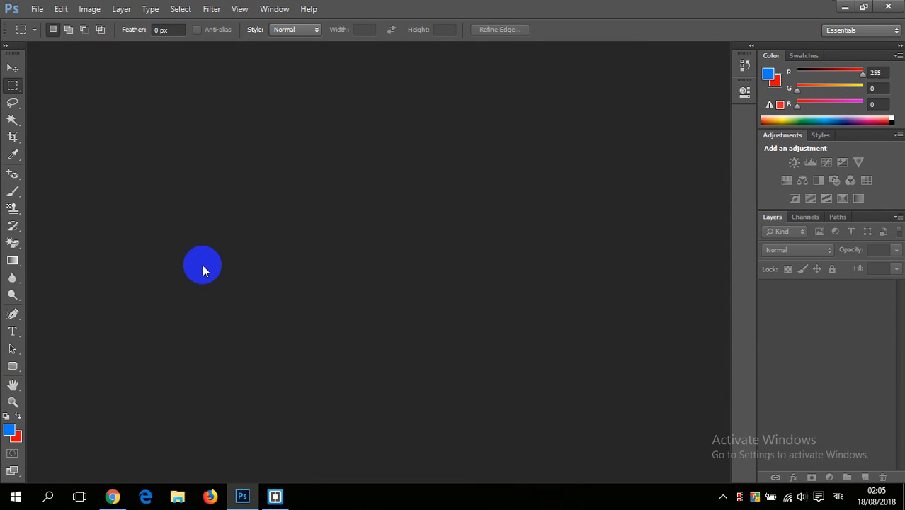
click(39, 10)
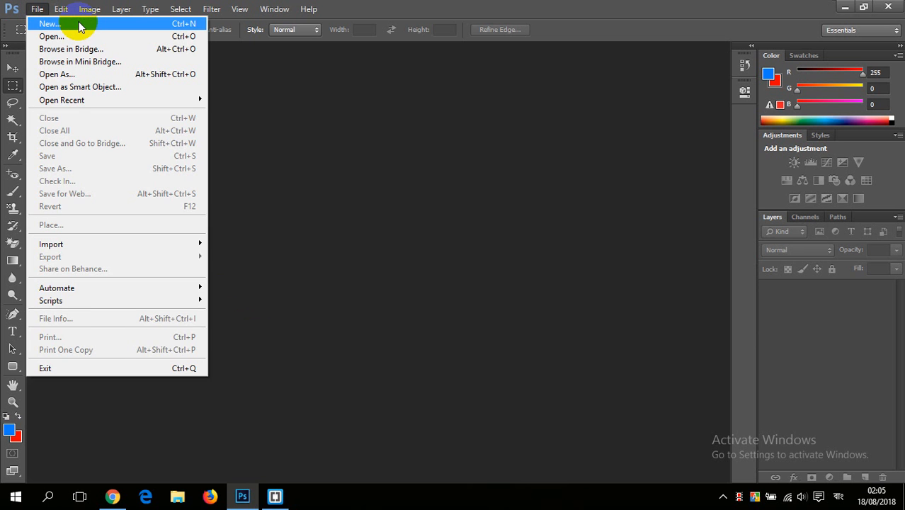
click(71, 24)
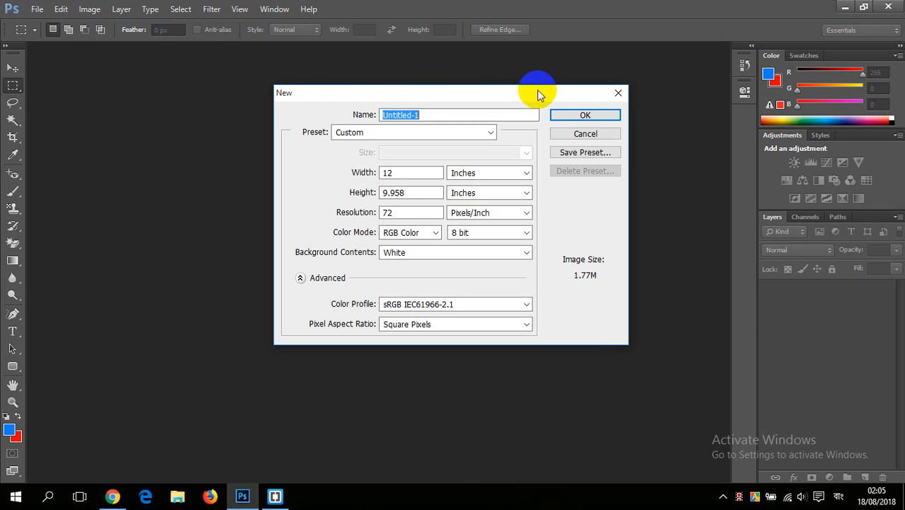
click(580, 115)
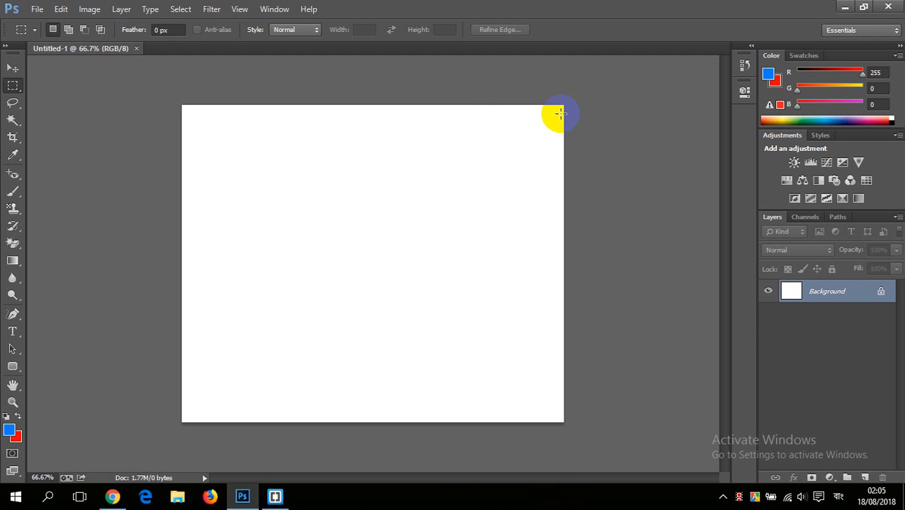
key(ctrl+minus)
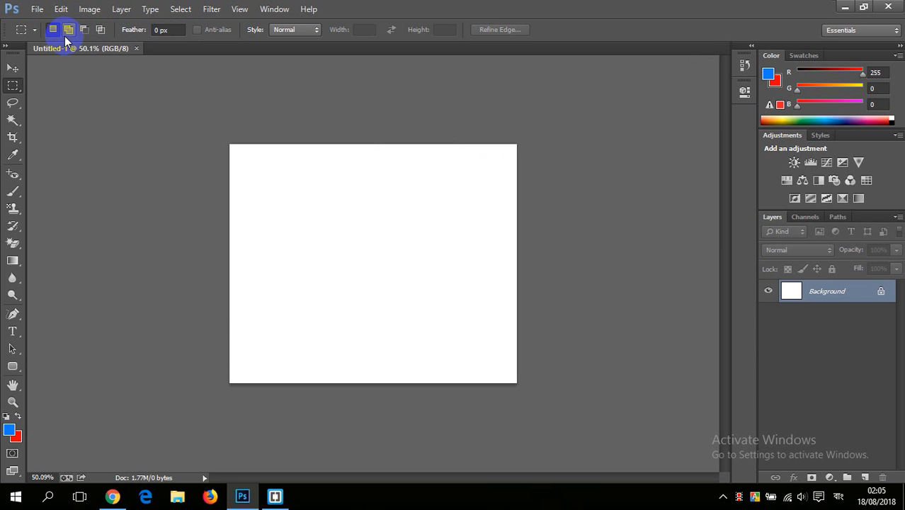
Step: Browse the Downloads folder for images to open and select gfgtrg.jpg
key(ctrl+o)
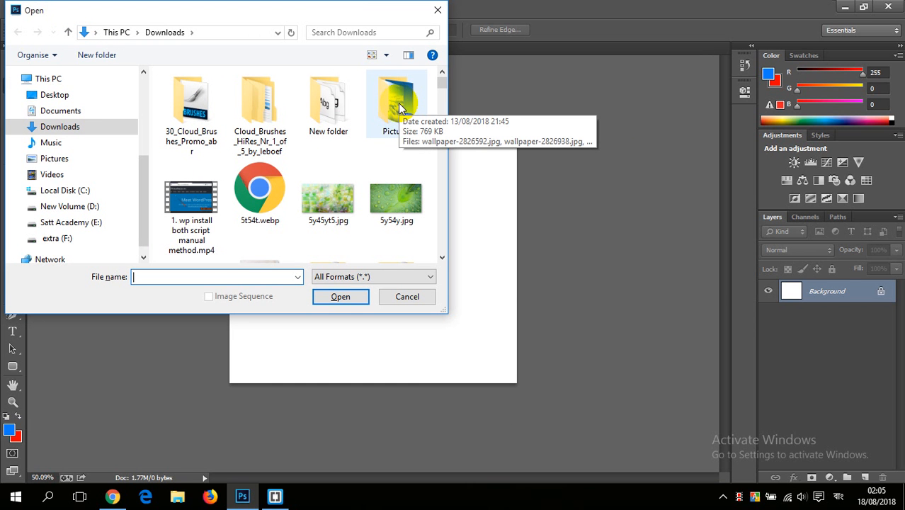
scroll(376, 145, down, 3)
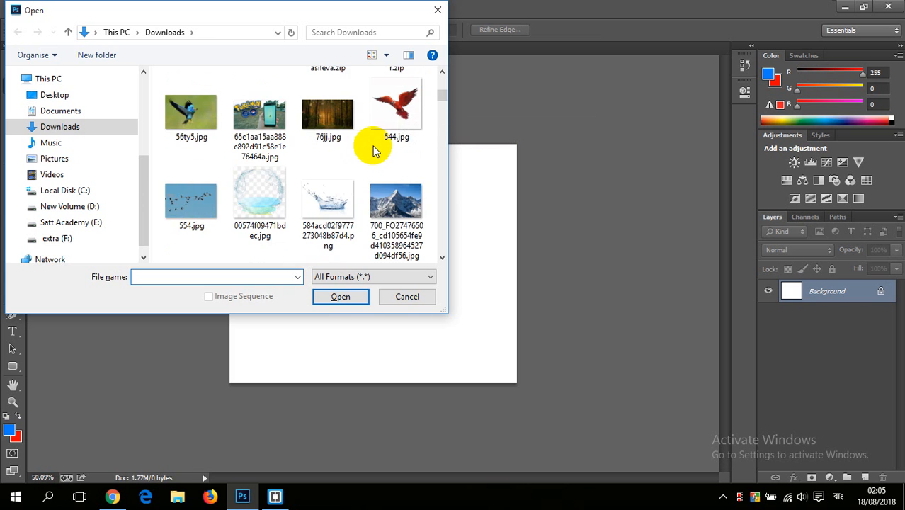
scroll(355, 149, up, 1)
scroll(356, 150, down, 1)
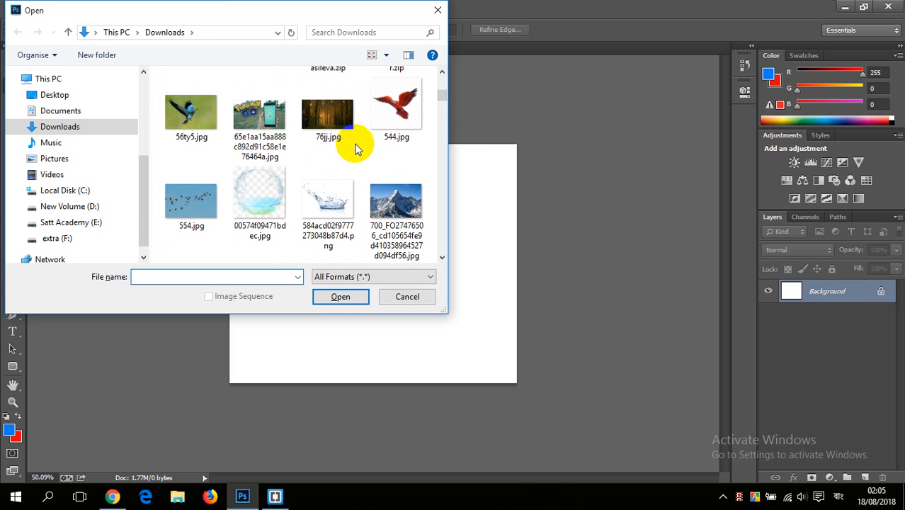
scroll(355, 150, up, 1)
scroll(355, 150, down, 2)
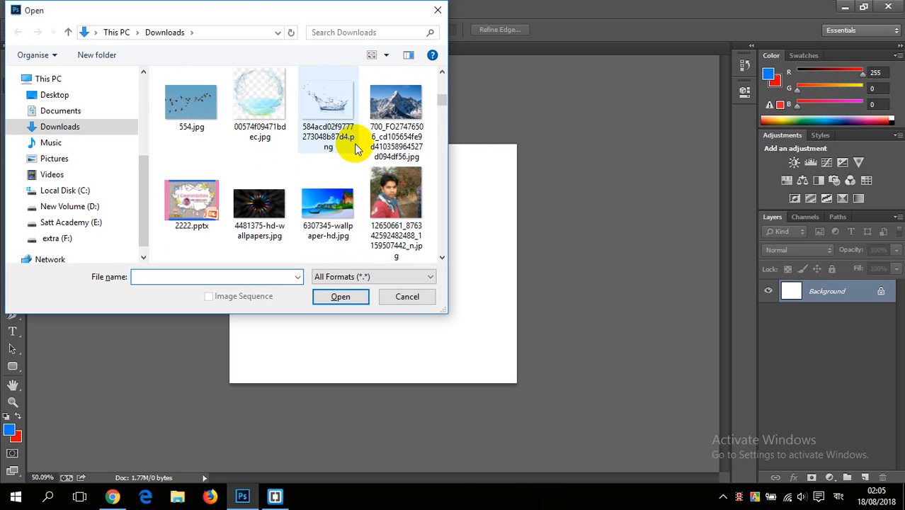
scroll(355, 150, down, 3)
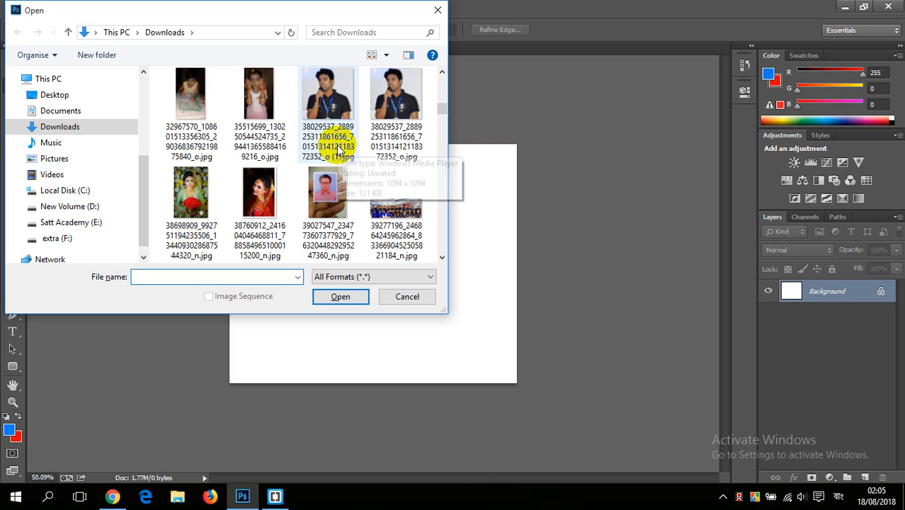
scroll(340, 151, down, 2)
scroll(339, 147, down, 5)
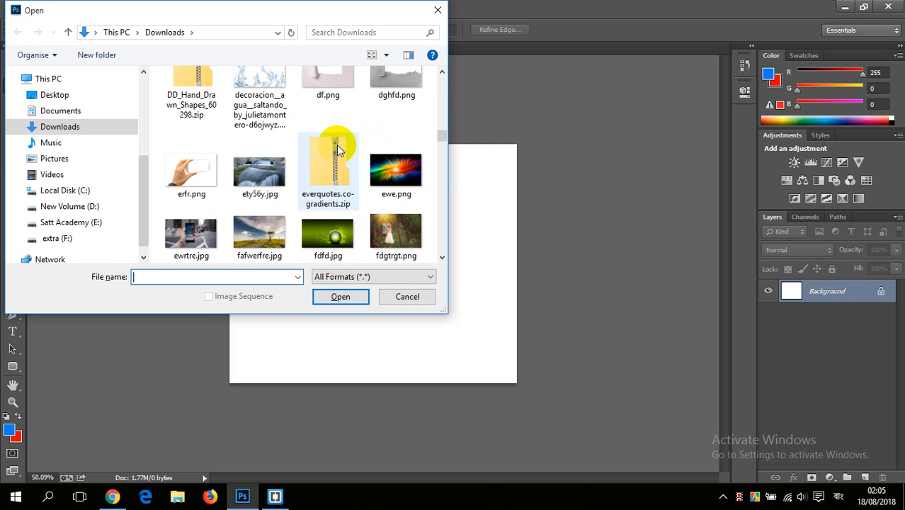
scroll(337, 144, down, 4)
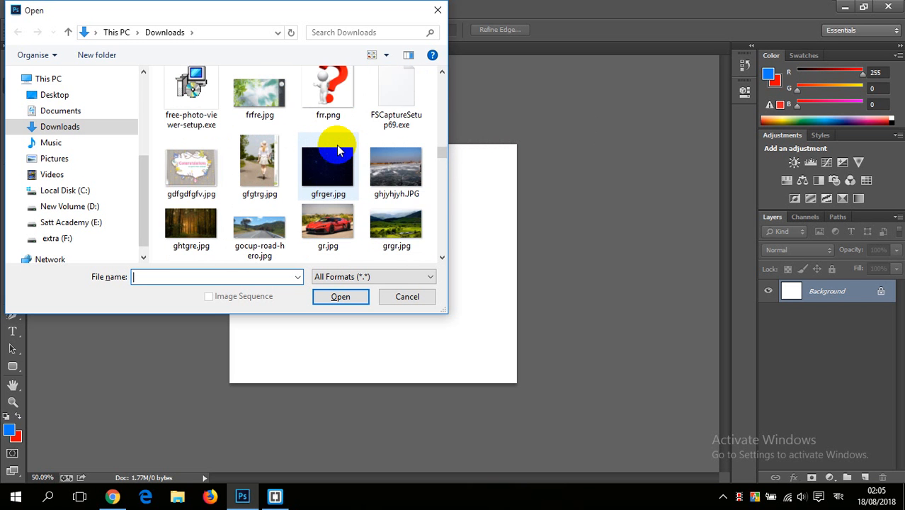
scroll(339, 150, up, 1)
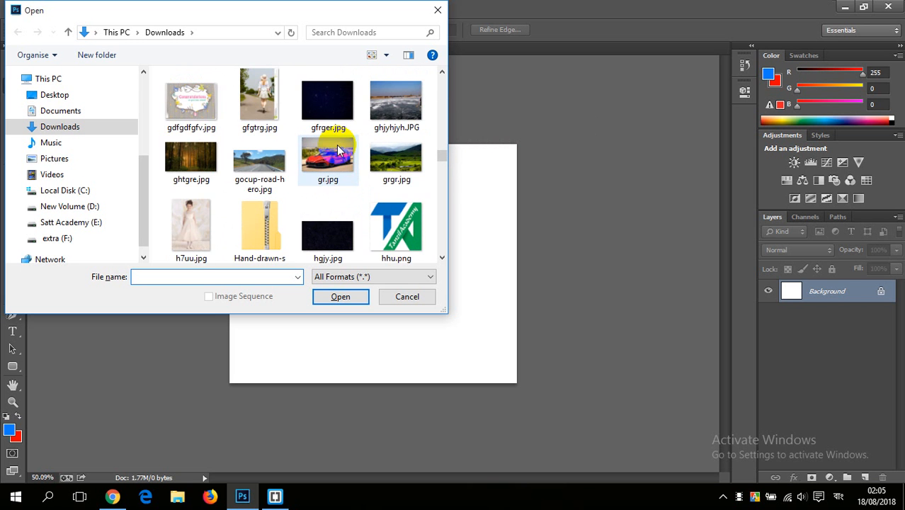
click(249, 116)
Step: Add nice-skin.png and xcv.jpg to the file selection and open all three images
scroll(369, 167, down, 8)
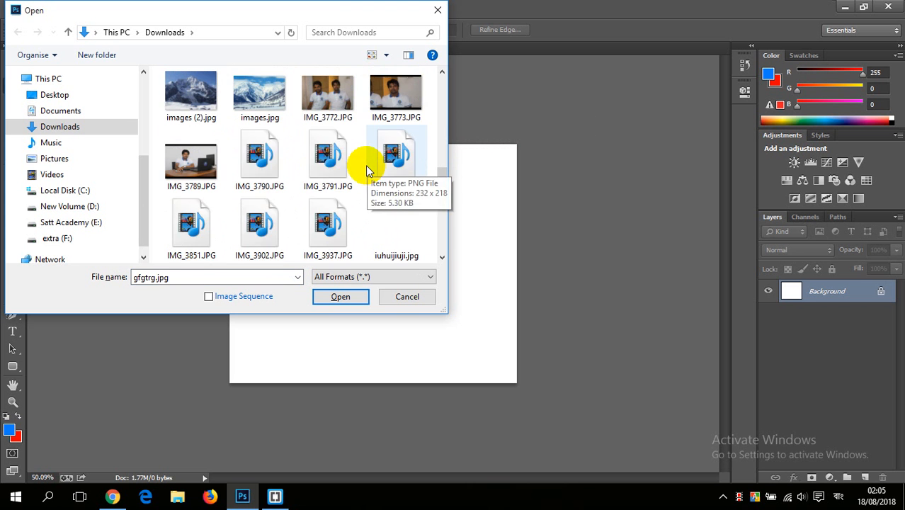
scroll(347, 160, down, 3)
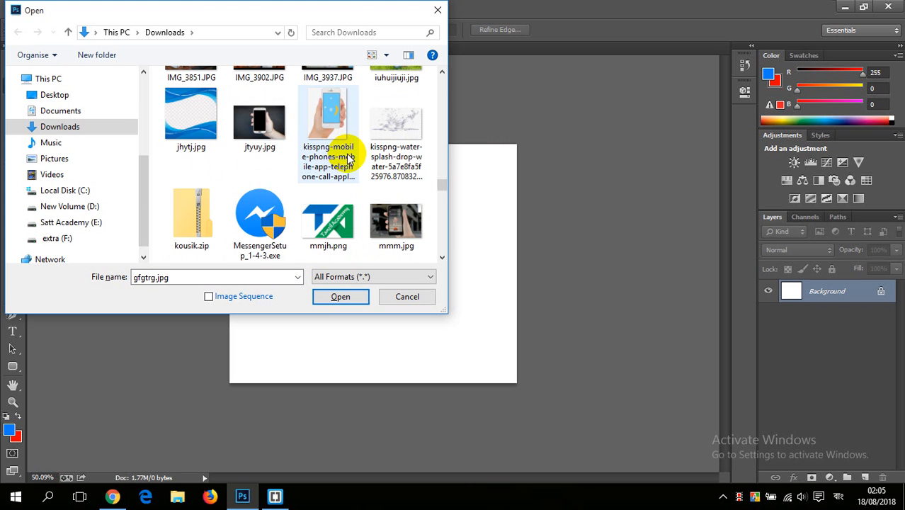
scroll(348, 159, down, 3)
ctrl+click(329, 113)
scroll(350, 135, down, 1)
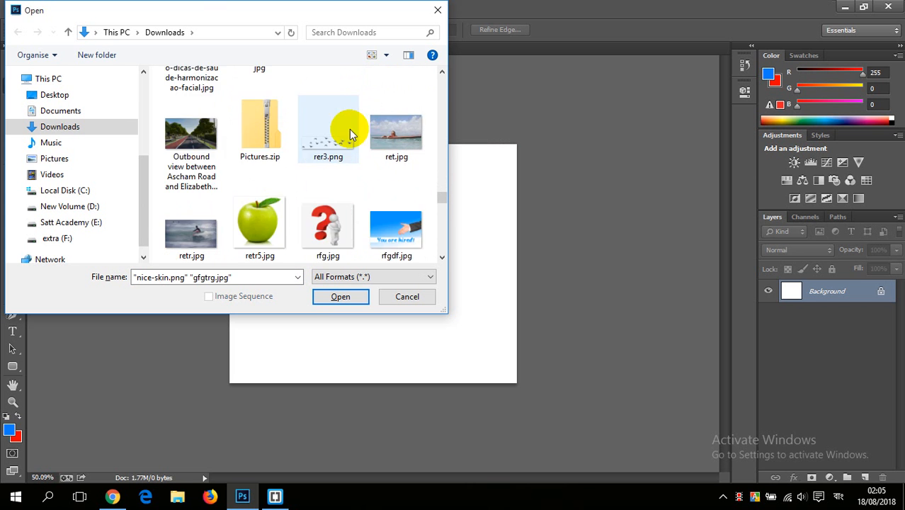
scroll(350, 134, down, 2)
scroll(299, 137, down, 1)
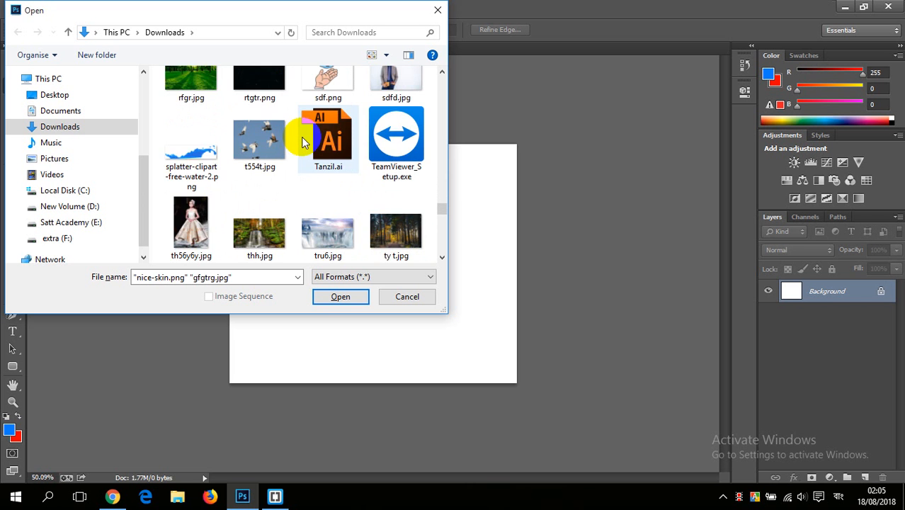
scroll(303, 141, down, 7)
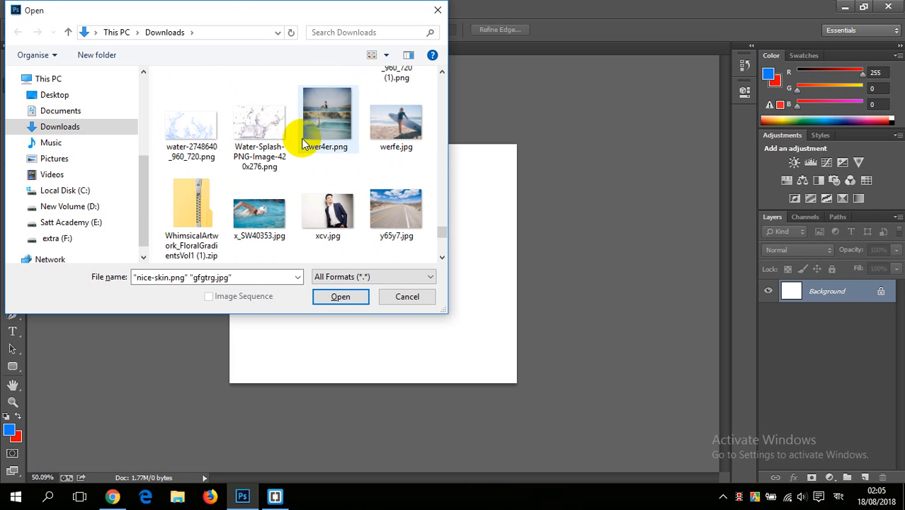
ctrl+click(324, 207)
click(340, 297)
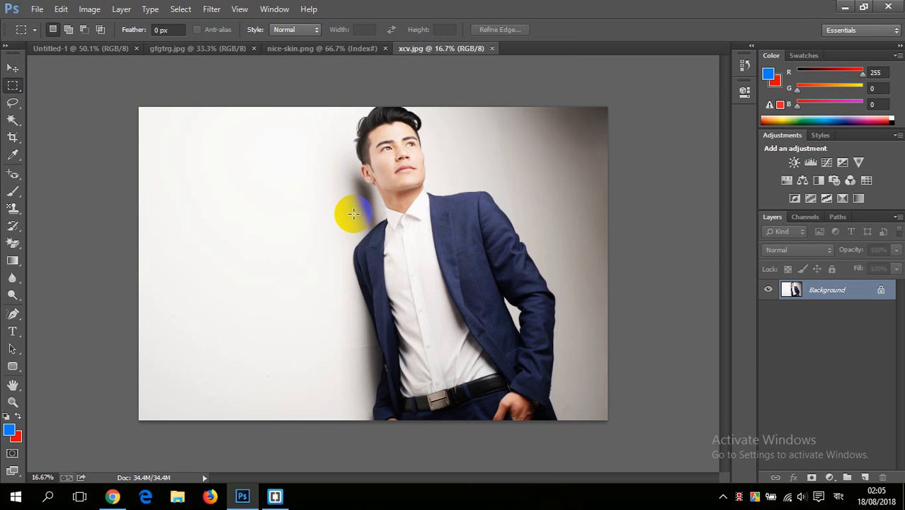
Step: Return to the blank Untitled-1 document and activate the Blur tool
click(93, 48)
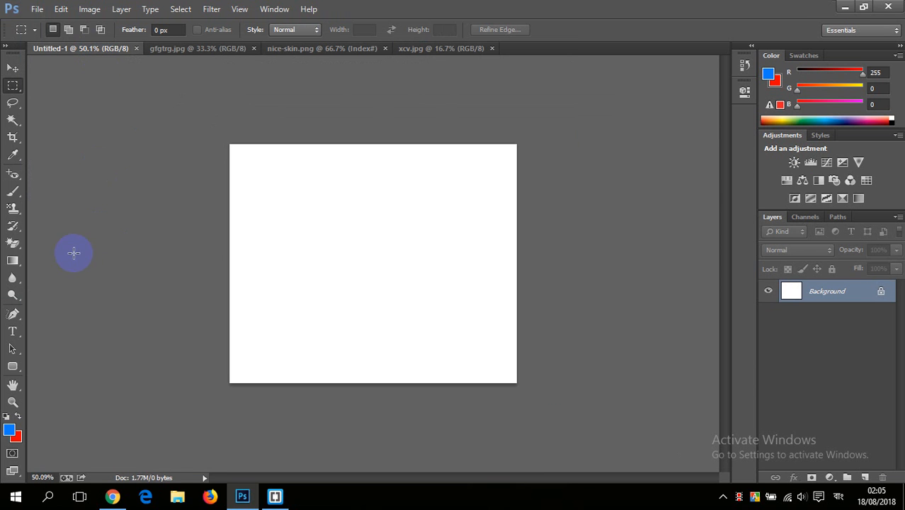
click(12, 278)
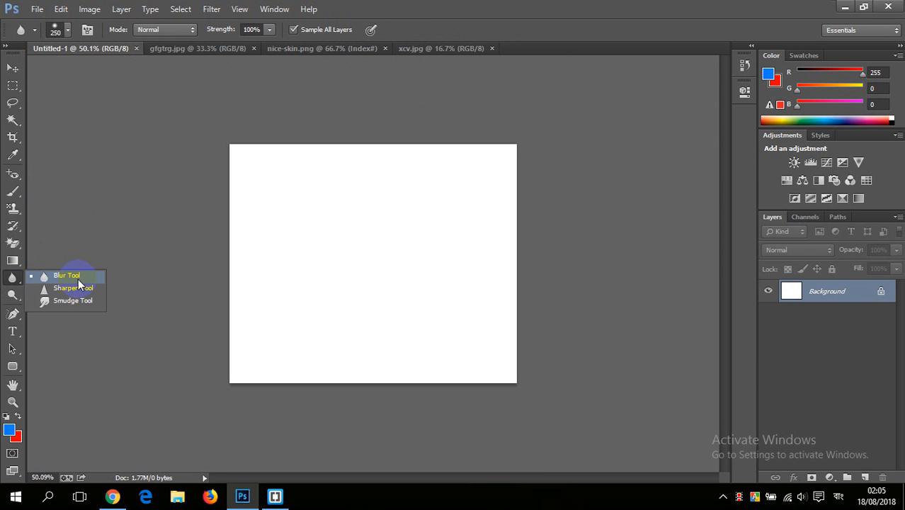
click(69, 275)
click(12, 279)
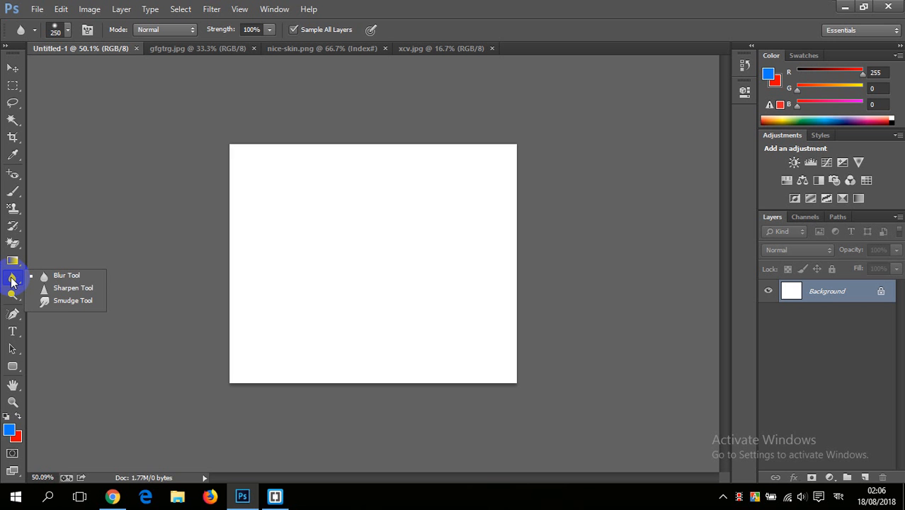
click(88, 275)
Step: In gfgtrg.jpg, duplicate the Background layer and hide the original Background layer
click(189, 51)
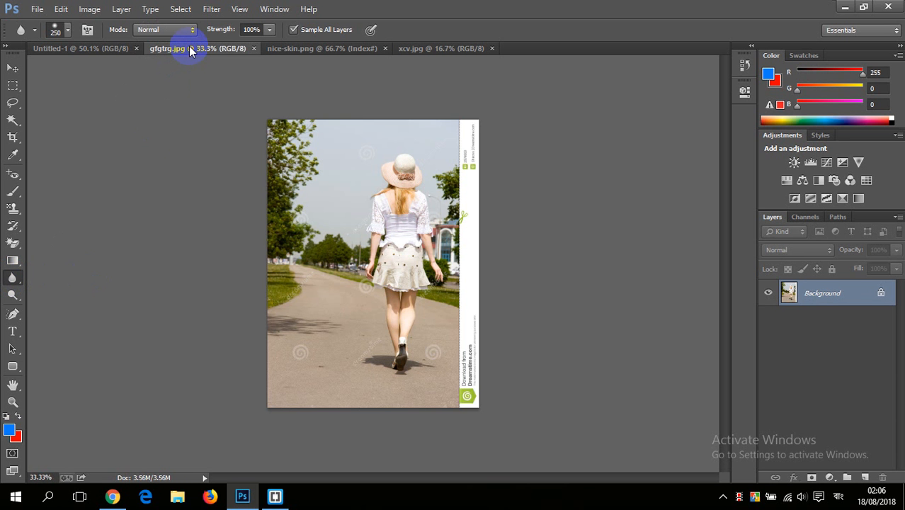
scroll(416, 149, up, 6)
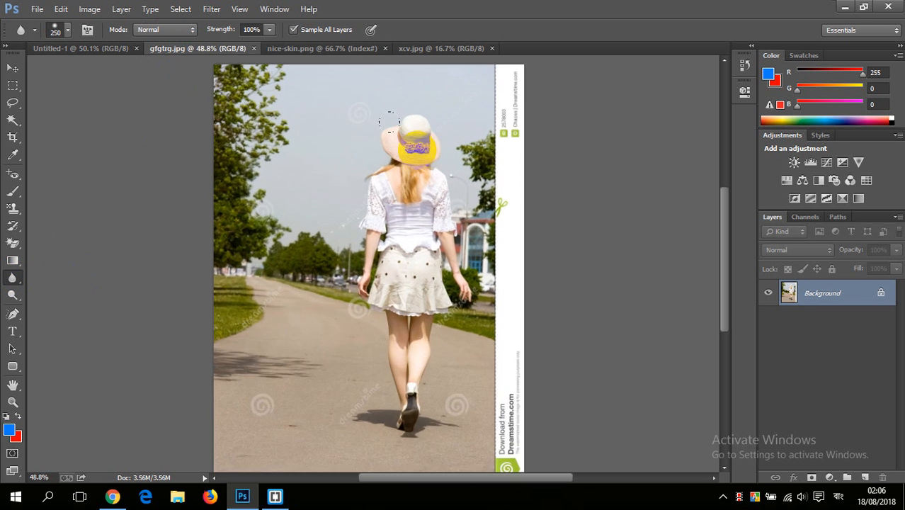
scroll(381, 114, down, 4)
scroll(386, 117, up, 2)
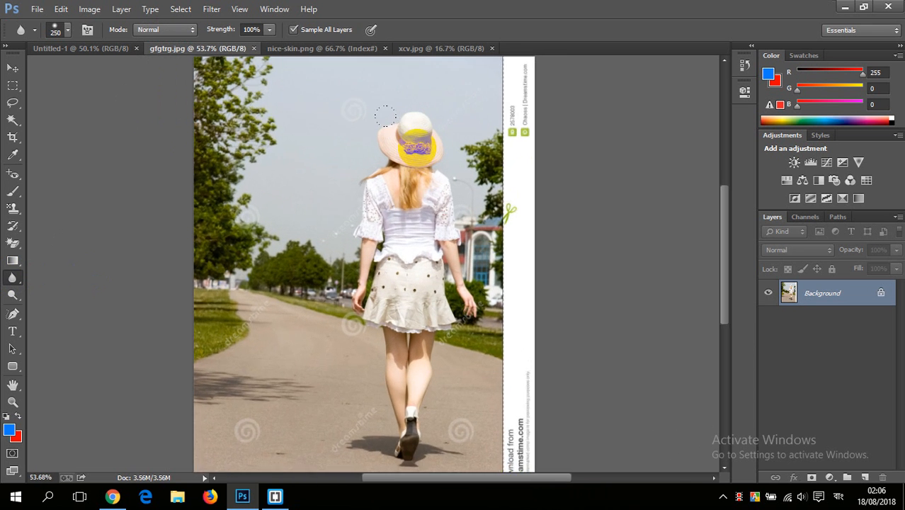
scroll(393, 124, down, 1)
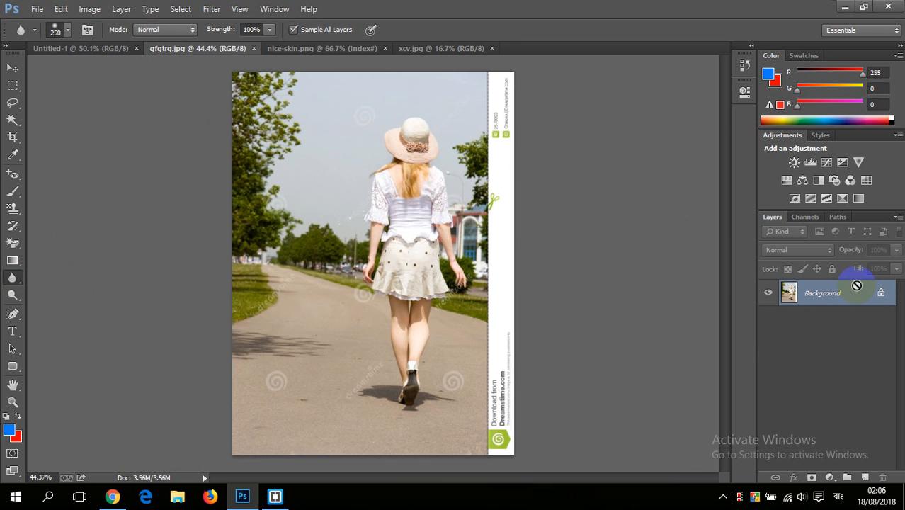
drag(845, 298, 868, 479)
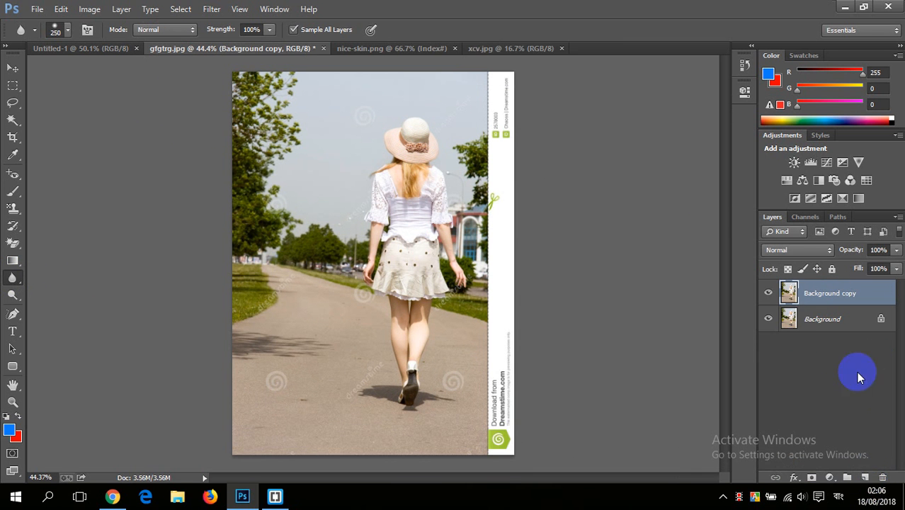
click(768, 319)
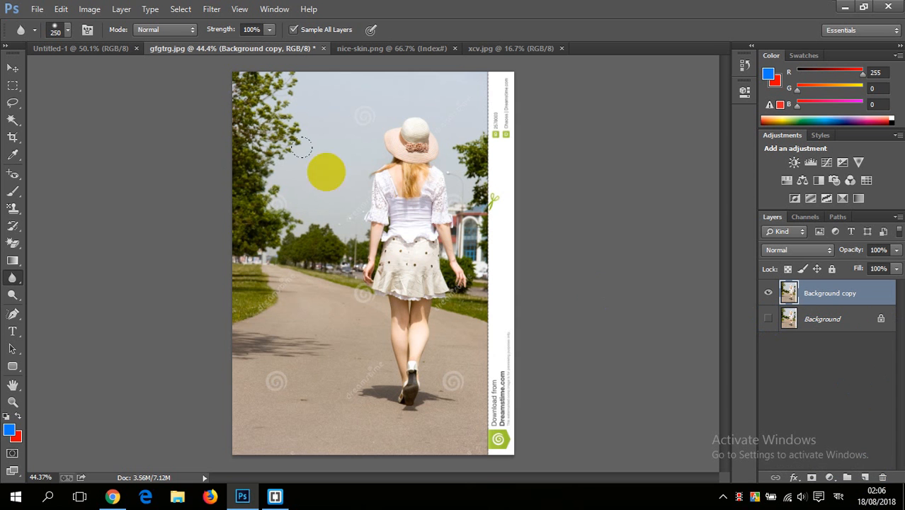
Step: Give the Blur tool a soft round brush of 250 px with 0% hardness
scroll(384, 138, down, 3)
click(12, 279)
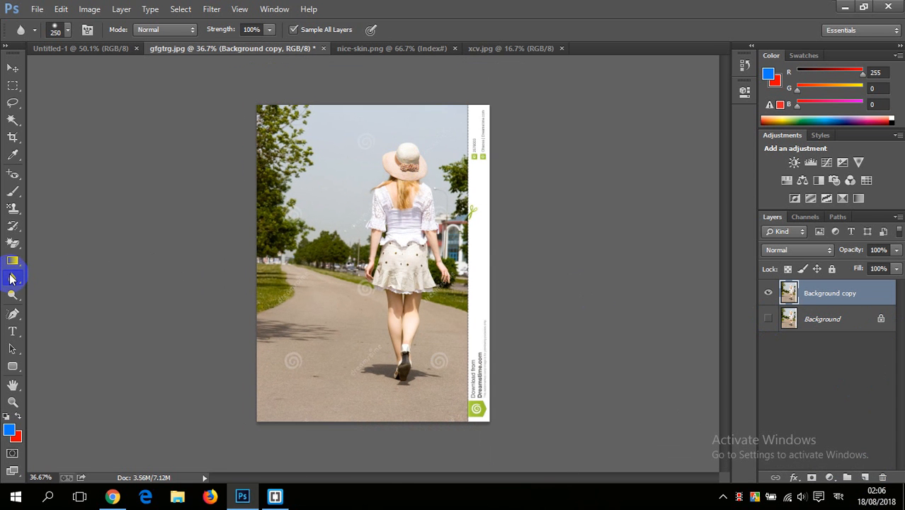
drag(15, 282, 61, 280)
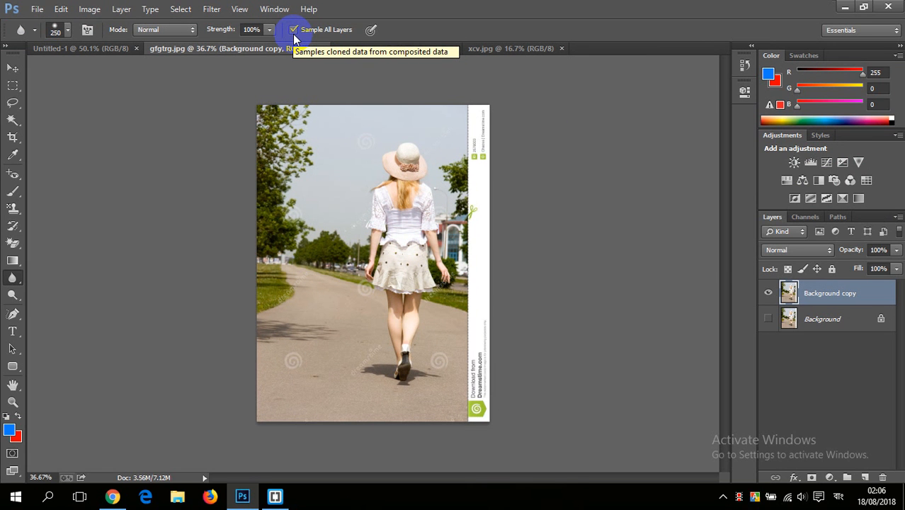
click(65, 30)
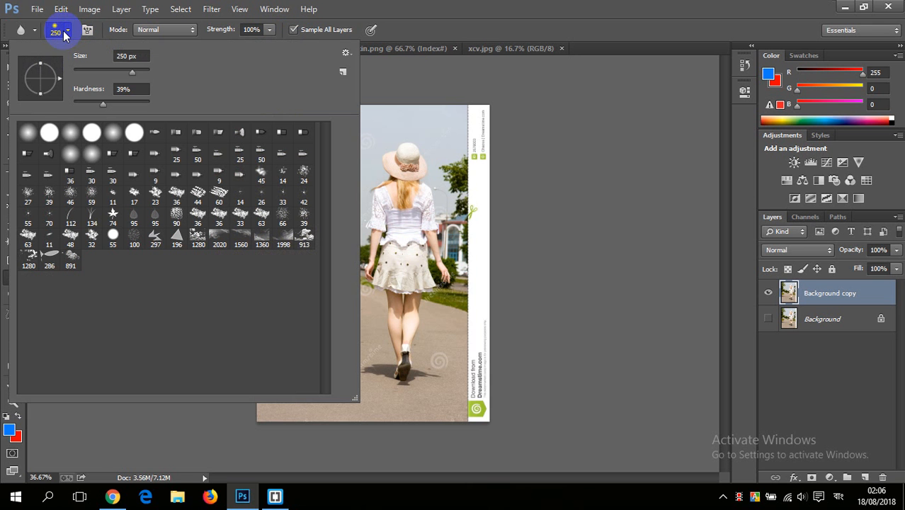
click(31, 133)
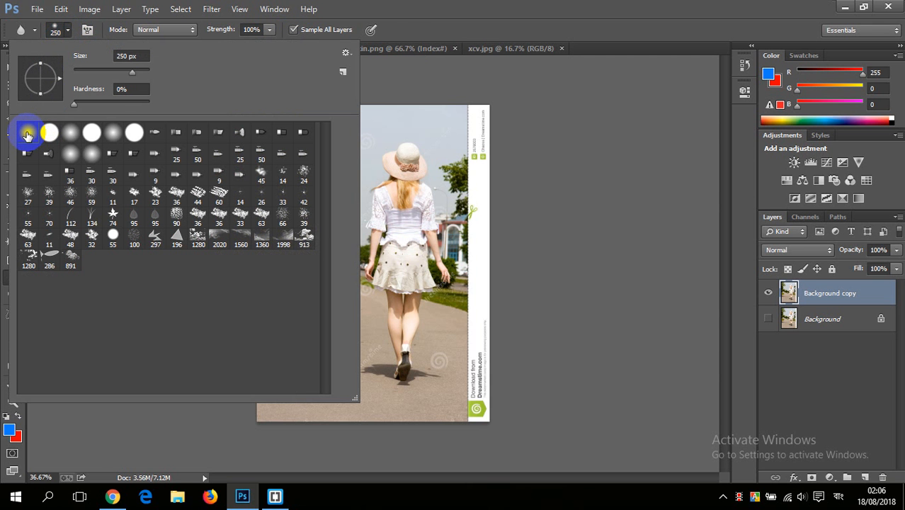
click(400, 6)
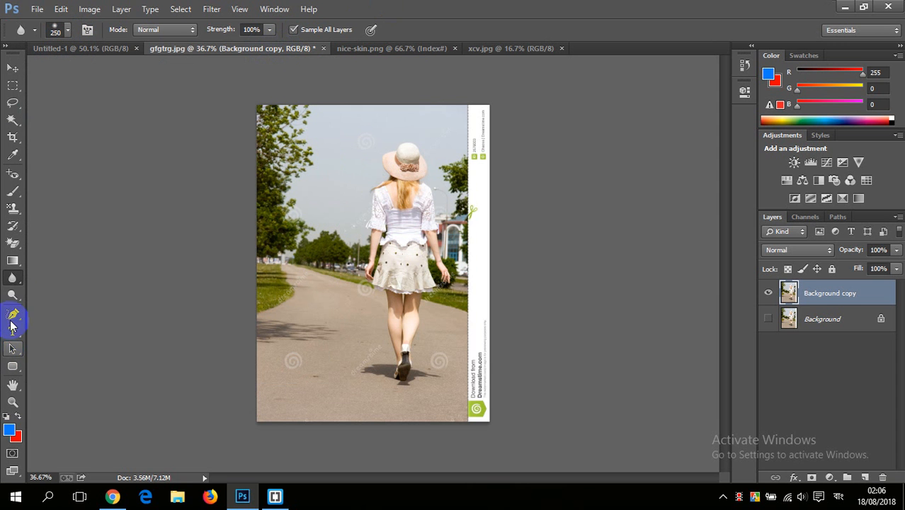
Step: Blur the trees, the grass and the road shadow beside the walking woman on the Background copy layer
scroll(417, 197, up, 2)
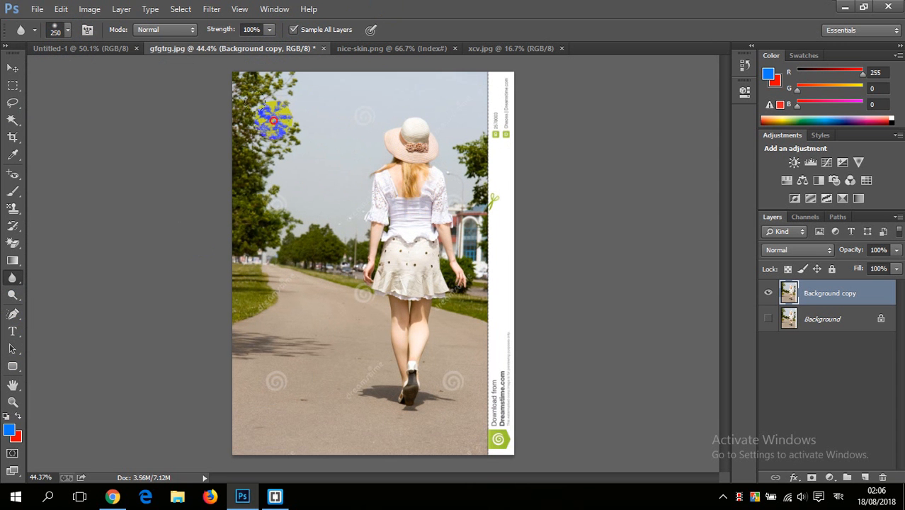
mouse_move(273, 120)
mouse_down()
mouse_move(245, 196)
mouse_move(253, 102)
mouse_move(250, 343)
mouse_move(273, 226)
mouse_up()
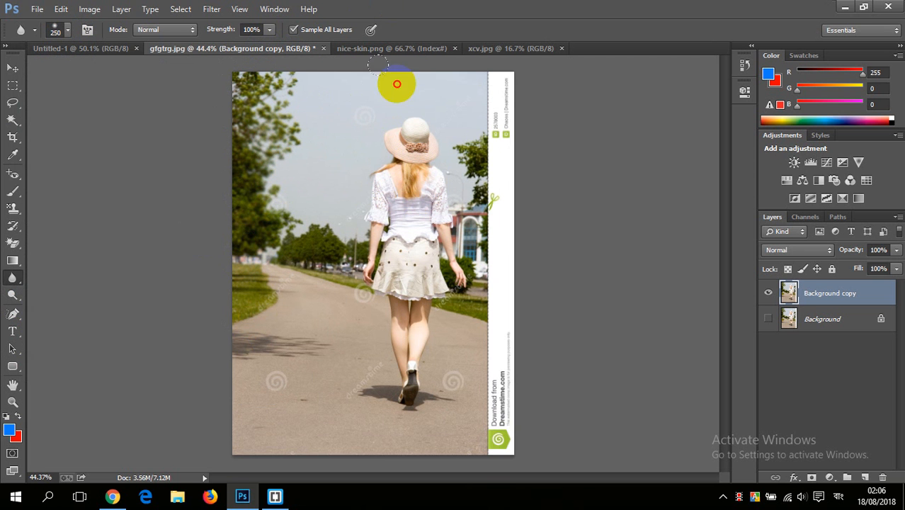
mouse_move(258, 103)
mouse_down()
mouse_move(293, 248)
mouse_move(273, 345)
mouse_up()
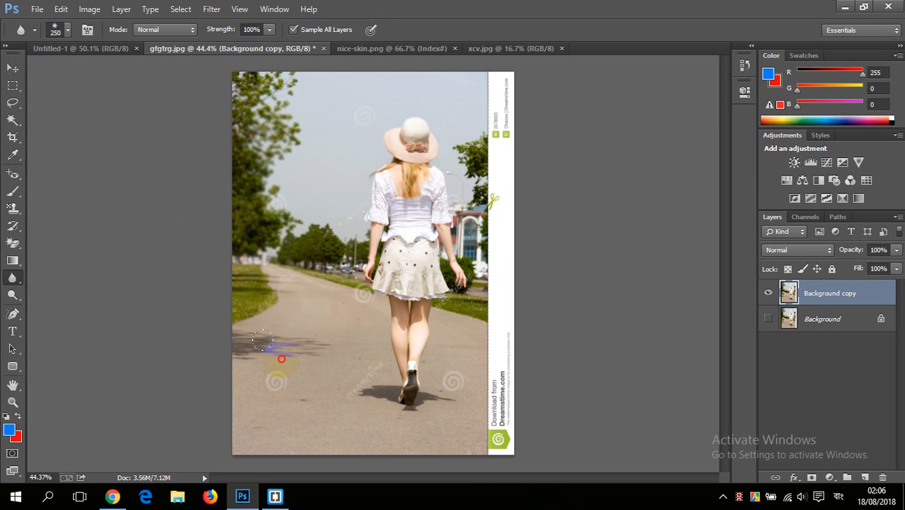
Step: Blur the walking woman from shoes to hat, including her skirt, blouse and hair, and the road beside her
drag(401, 391, 405, 395)
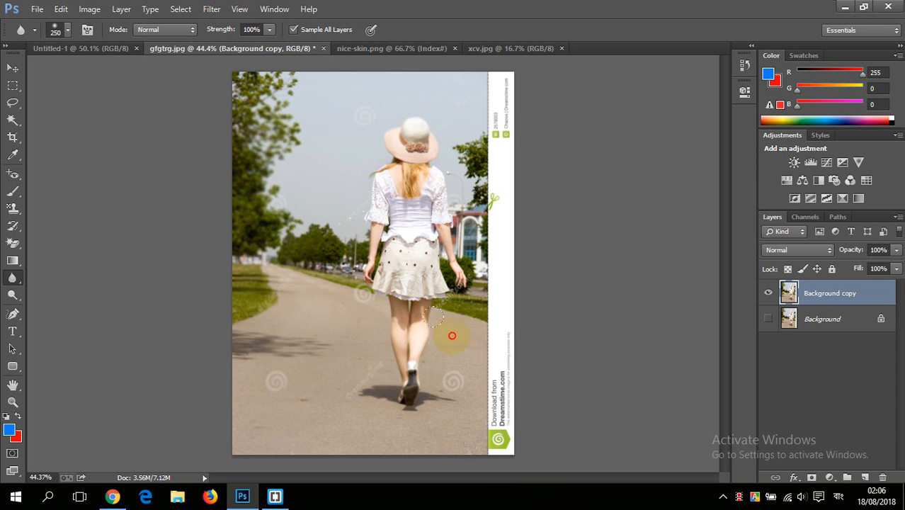
click(448, 279)
click(416, 295)
click(382, 202)
click(415, 139)
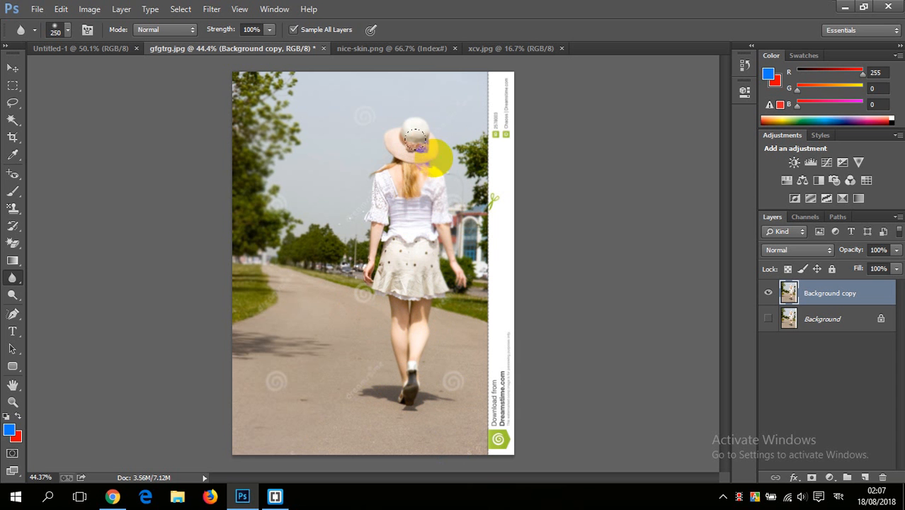
mouse_move(415, 140)
mouse_down()
mouse_move(427, 195)
mouse_move(390, 246)
mouse_move(373, 147)
mouse_move(368, 171)
mouse_move(398, 203)
mouse_move(435, 116)
mouse_move(429, 200)
mouse_move(372, 211)
mouse_move(284, 166)
mouse_move(304, 178)
mouse_move(296, 118)
mouse_move(350, 191)
mouse_move(414, 126)
mouse_move(278, 159)
mouse_move(328, 98)
mouse_move(233, 71)
mouse_move(375, 68)
mouse_move(353, 79)
mouse_move(404, 100)
mouse_move(340, 153)
mouse_move(237, 205)
mouse_move(248, 100)
mouse_move(235, 93)
mouse_move(226, 243)
mouse_move(260, 90)
mouse_move(265, 250)
mouse_move(321, 270)
mouse_move(332, 362)
mouse_move(399, 353)
mouse_move(378, 376)
mouse_move(393, 378)
mouse_move(368, 247)
mouse_move(394, 291)
mouse_move(421, 246)
mouse_move(424, 312)
mouse_move(437, 237)
mouse_move(388, 353)
mouse_move(381, 177)
mouse_up()
mouse_move(431, 203)
mouse_down()
mouse_move(446, 358)
mouse_move(282, 347)
mouse_move(243, 219)
mouse_move(324, 168)
mouse_move(249, 267)
mouse_move(250, 166)
mouse_move(274, 211)
mouse_move(246, 224)
mouse_move(247, 144)
mouse_move(259, 195)
mouse_move(286, 235)
mouse_move(249, 364)
mouse_move(485, 99)
mouse_move(308, 309)
mouse_up()
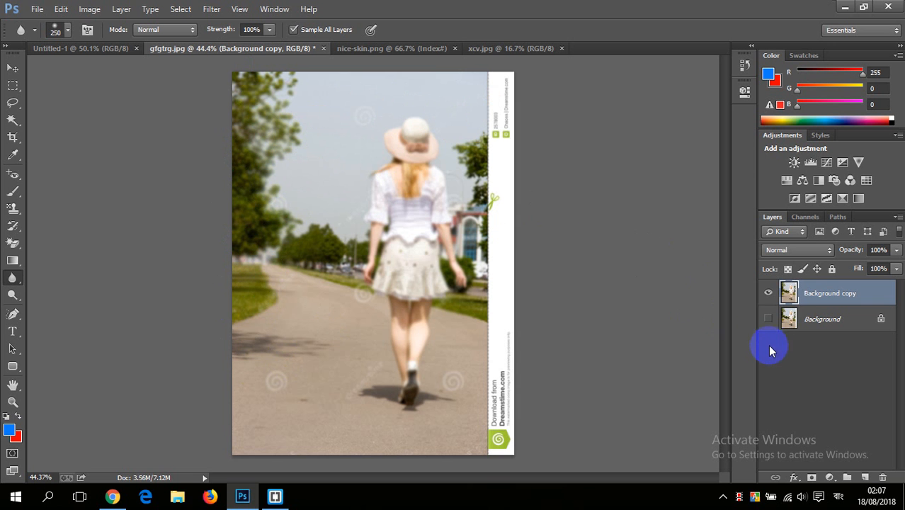
Step: Show the original Background layer and toggle the Background copy's visibility to compare the original with the blurred photo
click(768, 319)
drag(420, 202, 394, 283)
mouse_move(340, 300)
mouse_down()
mouse_move(327, 315)
mouse_move(272, 317)
mouse_up()
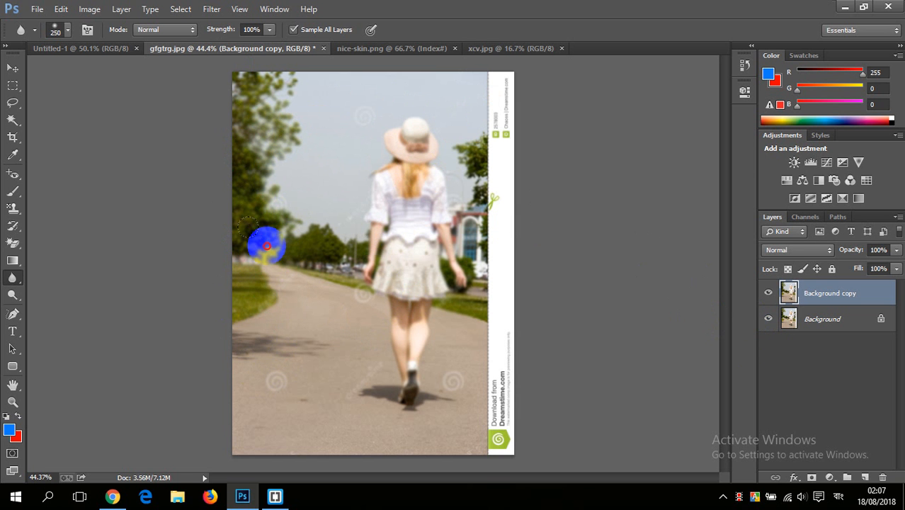
click(769, 294)
click(410, 151)
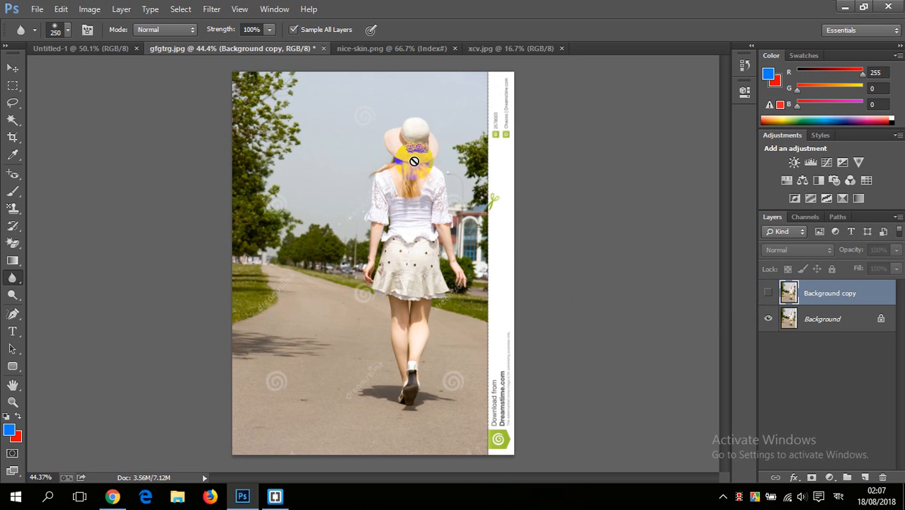
click(388, 234)
scroll(388, 234, up, 5)
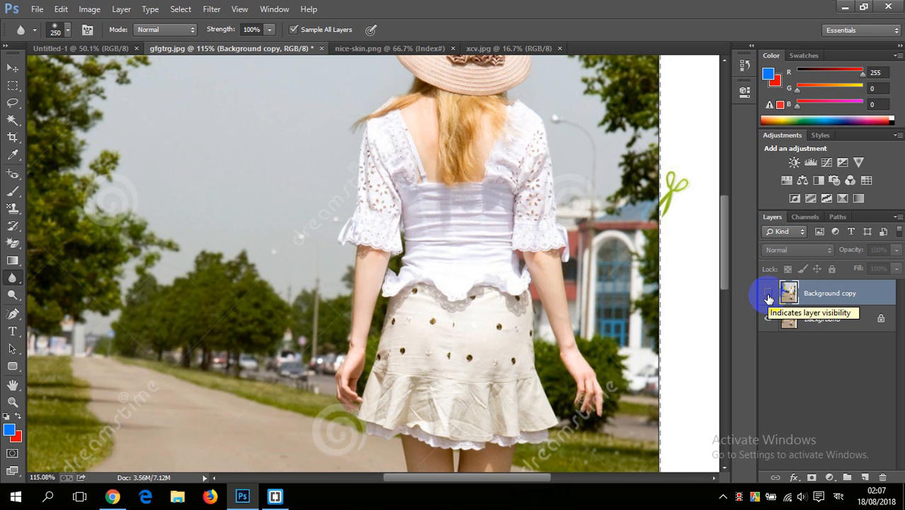
click(769, 297)
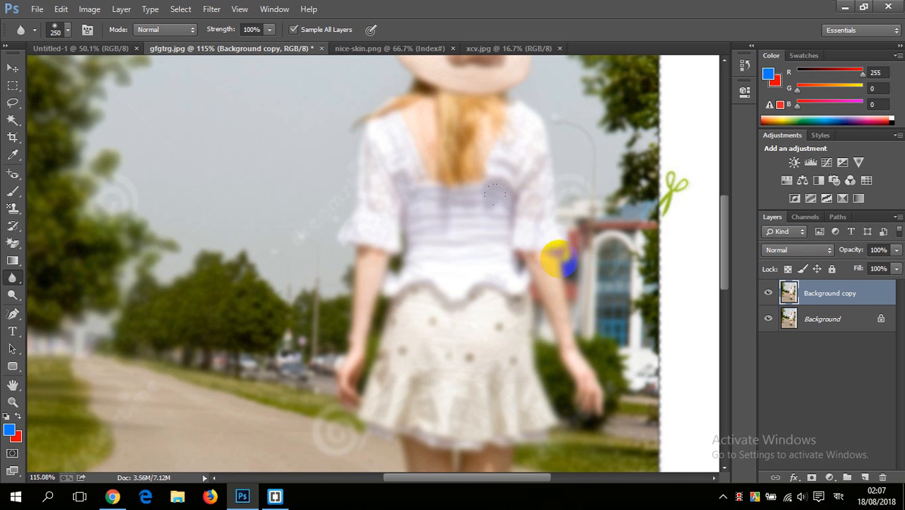
Step: Run further Blur strokes over the trees, the sky, the woman's figure and the road
key(ctrl+0)
scroll(352, 218, up, 1)
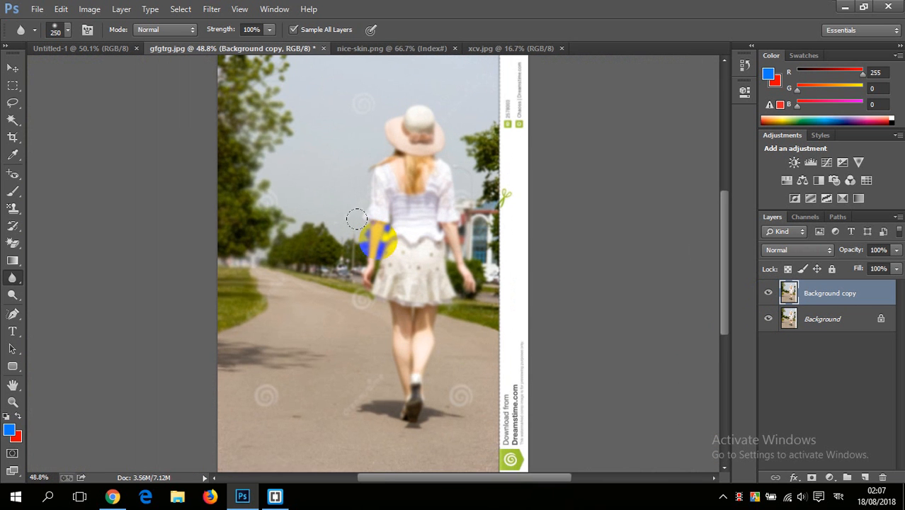
drag(356, 220, 346, 231)
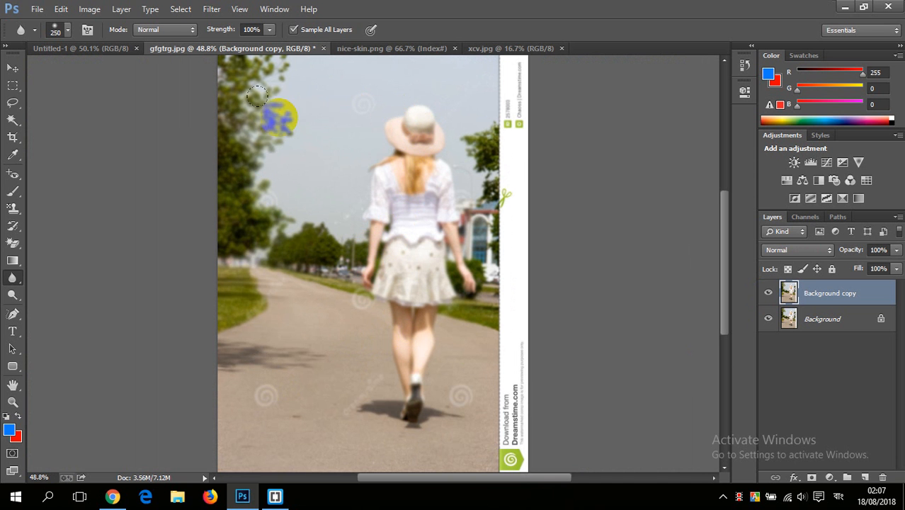
click(406, 350)
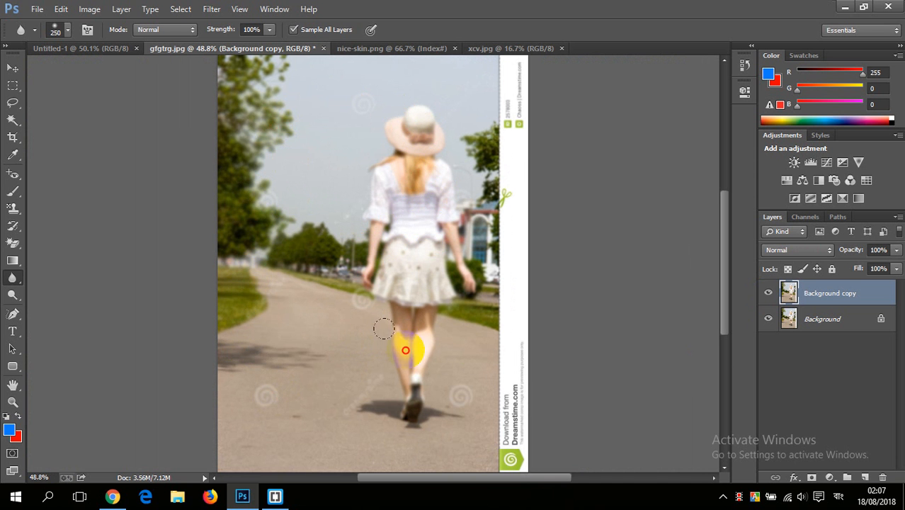
scroll(363, 273, down, 2)
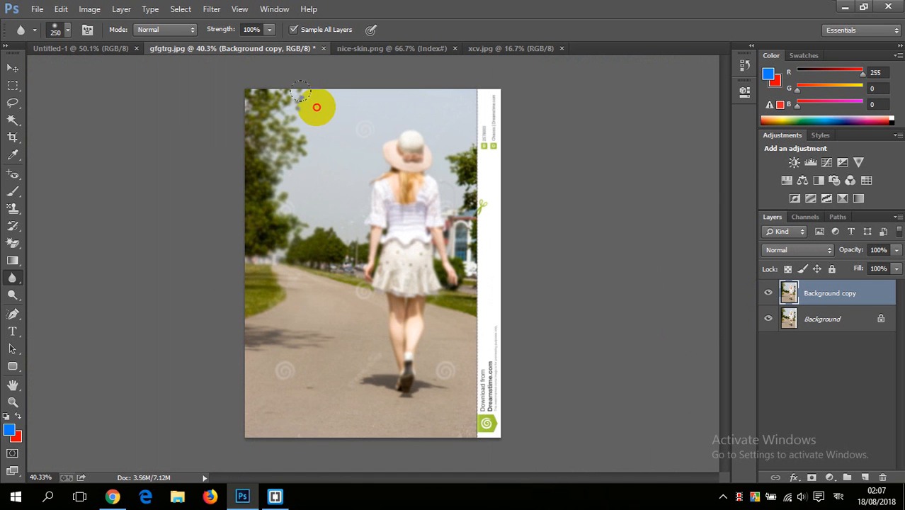
mouse_move(300, 90)
mouse_down()
mouse_move(331, 90)
mouse_move(258, 90)
mouse_move(385, 90)
mouse_move(417, 115)
mouse_move(433, 86)
mouse_move(436, 253)
mouse_up()
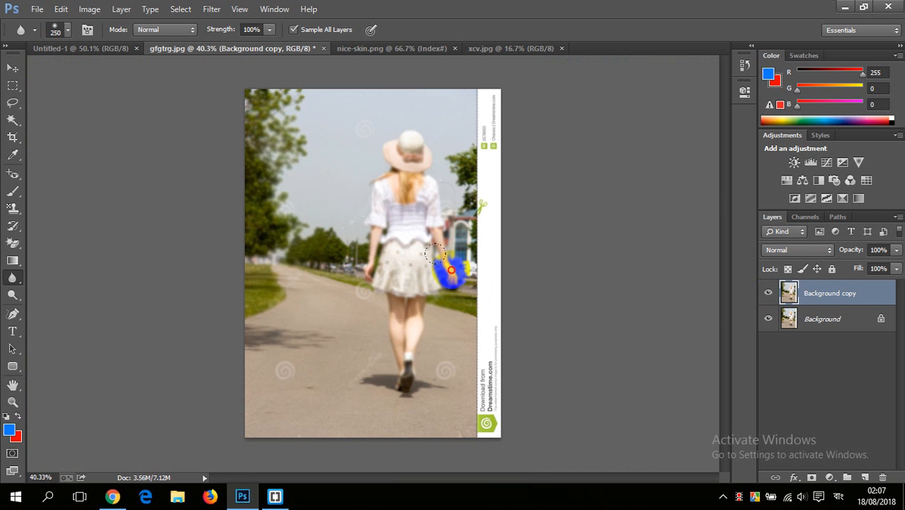
click(335, 346)
mouse_move(230, 390)
mouse_down()
mouse_move(275, 163)
mouse_move(302, 164)
mouse_up()
Step: Restore the sharpness of the woman's hair and blouse using the History Brush with a 70 px brush
scroll(302, 164, up, 3)
scroll(302, 163, down, 3)
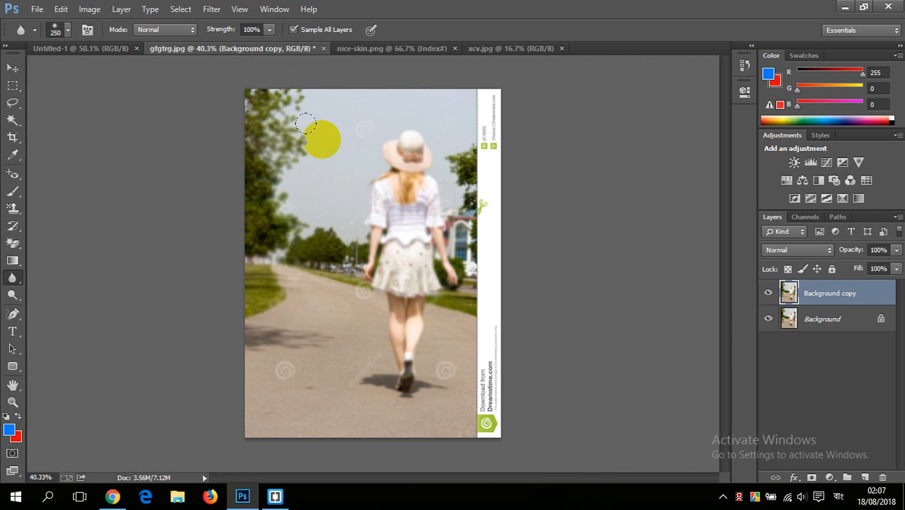
scroll(294, 200, up, 2)
scroll(475, 99, up, 3)
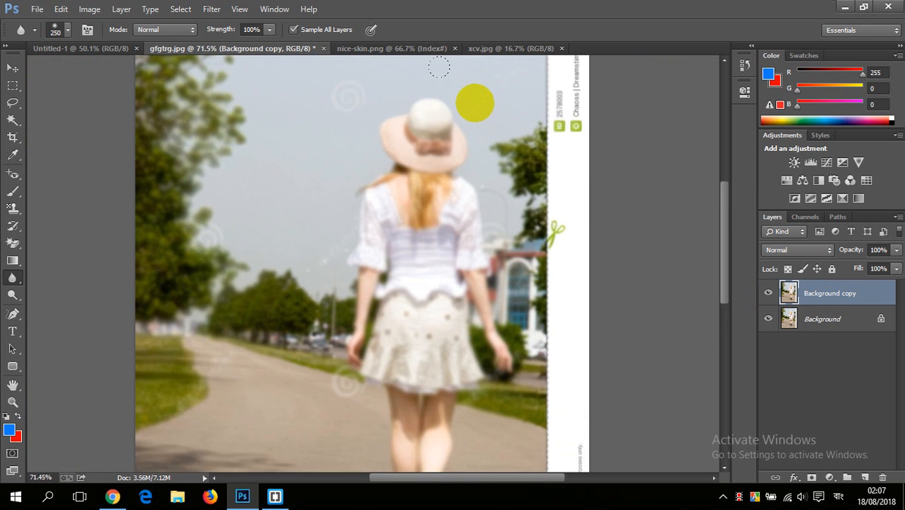
scroll(365, 80, down, 1)
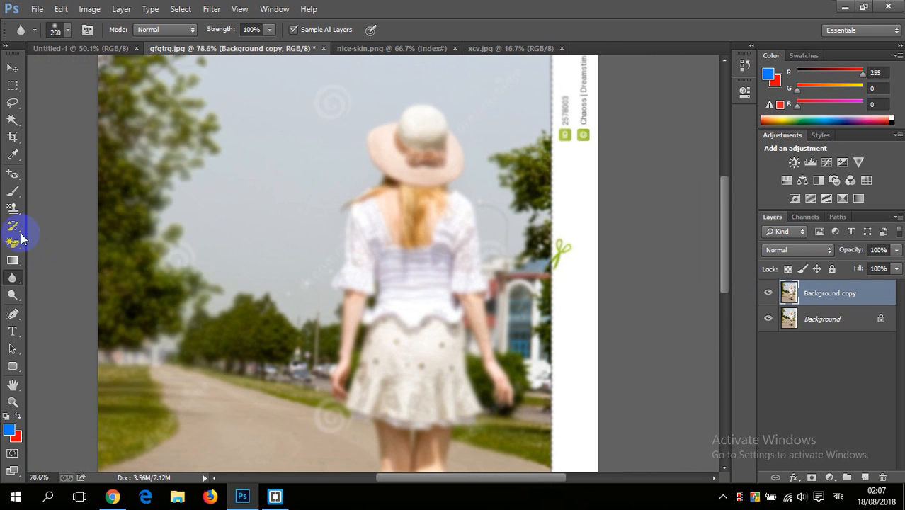
click(15, 231)
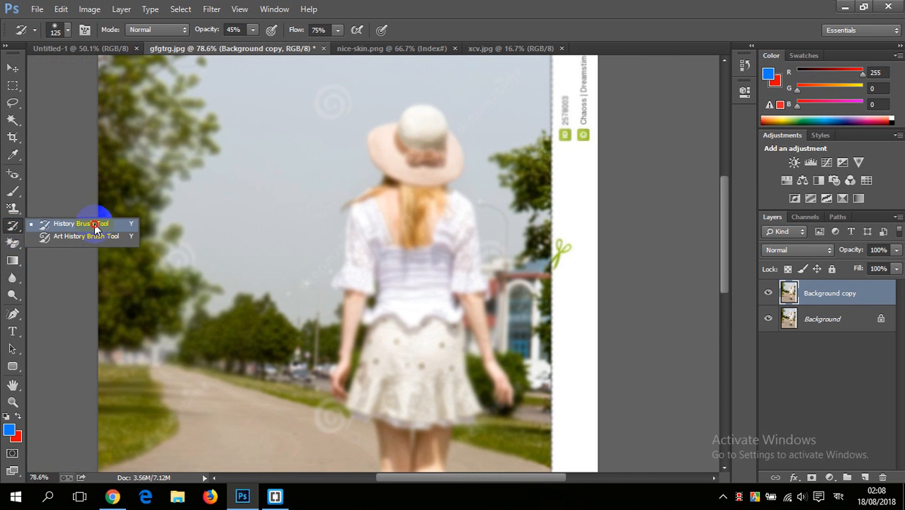
click(95, 225)
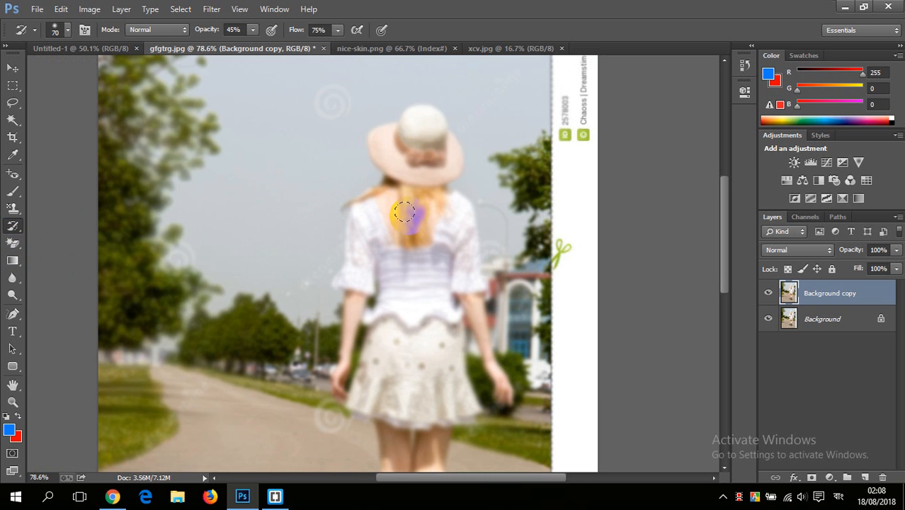
scroll(404, 211, up, 3)
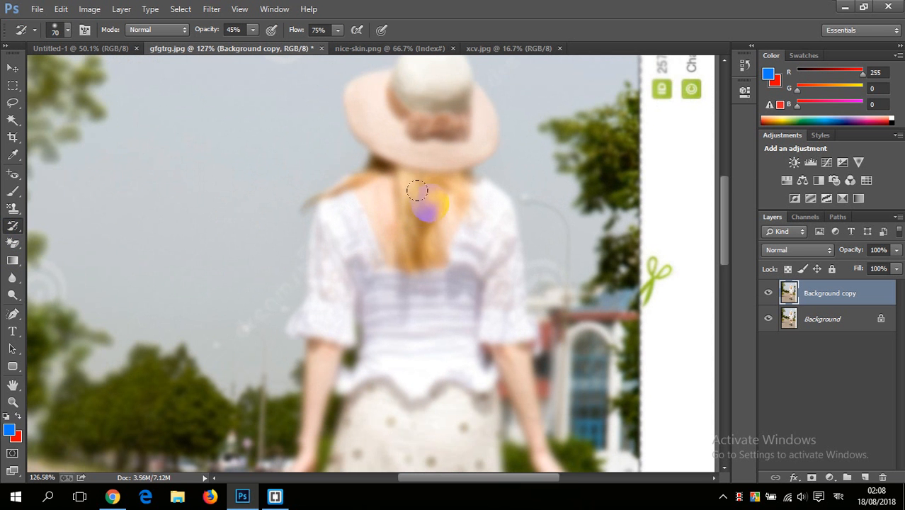
mouse_move(417, 190)
mouse_down()
mouse_move(416, 246)
mouse_move(442, 242)
mouse_move(462, 197)
mouse_move(489, 229)
mouse_move(490, 291)
mouse_move(461, 229)
mouse_up()
mouse_move(457, 249)
mouse_down()
mouse_move(391, 255)
mouse_move(371, 218)
mouse_move(338, 221)
mouse_move(341, 194)
mouse_move(312, 195)
mouse_move(345, 185)
mouse_move(308, 183)
mouse_move(316, 318)
mouse_move(315, 266)
mouse_move(302, 283)
mouse_move(333, 211)
mouse_move(329, 293)
mouse_move(356, 287)
mouse_move(372, 337)
mouse_move(391, 353)
mouse_move(413, 297)
mouse_move(443, 316)
mouse_up()
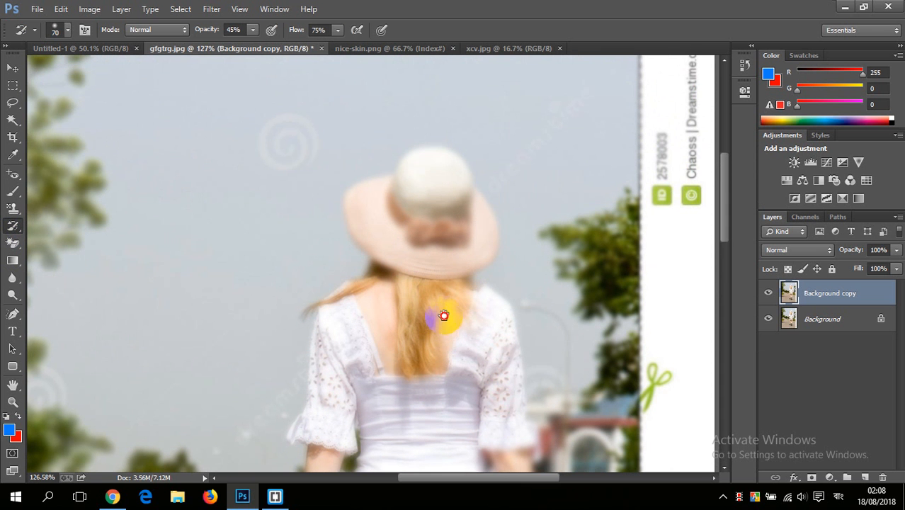
Step: Restore the woman's hat, arms, skirt and legs with the History Brush, enlarging the brush up to 600 px
mouse_move(425, 225)
mouse_down()
mouse_move(359, 205)
mouse_move(348, 185)
mouse_move(379, 219)
mouse_move(368, 189)
mouse_move(421, 152)
mouse_move(458, 207)
mouse_move(450, 258)
mouse_move(464, 272)
mouse_move(471, 254)
mouse_move(439, 257)
mouse_move(418, 196)
mouse_move(435, 188)
mouse_move(424, 231)
mouse_move(370, 220)
mouse_move(378, 232)
mouse_move(440, 229)
mouse_move(460, 284)
mouse_move(447, 395)
mouse_move(462, 367)
mouse_move(423, 167)
mouse_move(410, 151)
mouse_move(423, 140)
mouse_move(411, 240)
mouse_move(383, 200)
mouse_move(322, 326)
mouse_move(298, 324)
mouse_move(291, 234)
mouse_move(262, 308)
mouse_move(269, 268)
mouse_move(248, 351)
mouse_move(255, 364)
mouse_move(280, 219)
mouse_move(281, 381)
mouse_move(329, 390)
mouse_move(300, 405)
mouse_move(305, 424)
mouse_move(416, 348)
mouse_move(388, 298)
mouse_move(386, 350)
mouse_move(414, 262)
mouse_move(456, 215)
mouse_move(480, 324)
mouse_move(444, 229)
mouse_move(520, 402)
mouse_move(505, 345)
mouse_move(520, 382)
mouse_up()
scroll(412, 334, down, 2)
mouse_move(413, 364)
mouse_down()
mouse_move(393, 255)
mouse_move(397, 232)
mouse_move(400, 270)
mouse_move(348, 324)
mouse_move(353, 298)
mouse_move(363, 357)
mouse_move(389, 319)
mouse_move(408, 241)
mouse_move(430, 273)
mouse_move(389, 368)
mouse_move(372, 348)
mouse_move(374, 412)
mouse_move(384, 399)
mouse_move(363, 447)
mouse_move(366, 437)
mouse_move(372, 457)
mouse_move(382, 423)
mouse_move(365, 417)
mouse_move(360, 360)
mouse_move(382, 320)
mouse_move(383, 357)
mouse_up()
scroll(385, 360, down, 3)
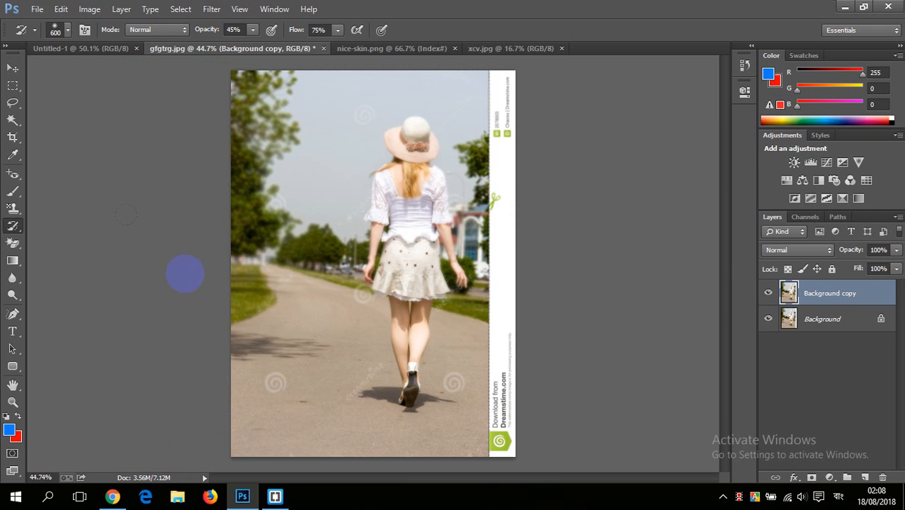
Step: Blur the sky and trees around the restored woman again using the Blur tool at 250 px
click(16, 283)
mouse_move(365, 105)
mouse_down()
mouse_move(390, 91)
mouse_move(308, 99)
mouse_move(472, 94)
mouse_move(489, 116)
mouse_move(228, 262)
mouse_move(231, 194)
mouse_move(303, 189)
mouse_up()
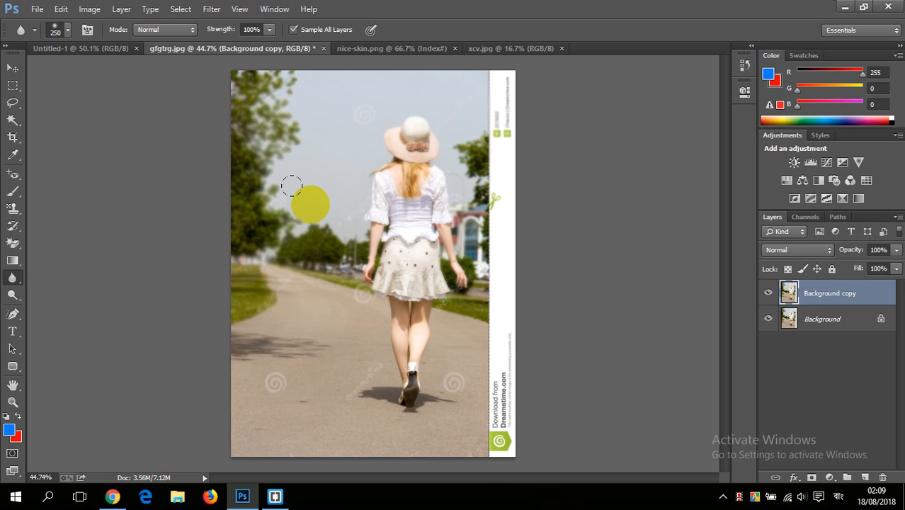
mouse_move(272, 189)
mouse_down()
mouse_move(258, 189)
mouse_move(216, 136)
mouse_move(284, 192)
mouse_move(309, 251)
mouse_move(286, 236)
mouse_up()
Step: Compare the original photo with the softened background by toggling the Background copy's visibility, and inspect the result
click(769, 293)
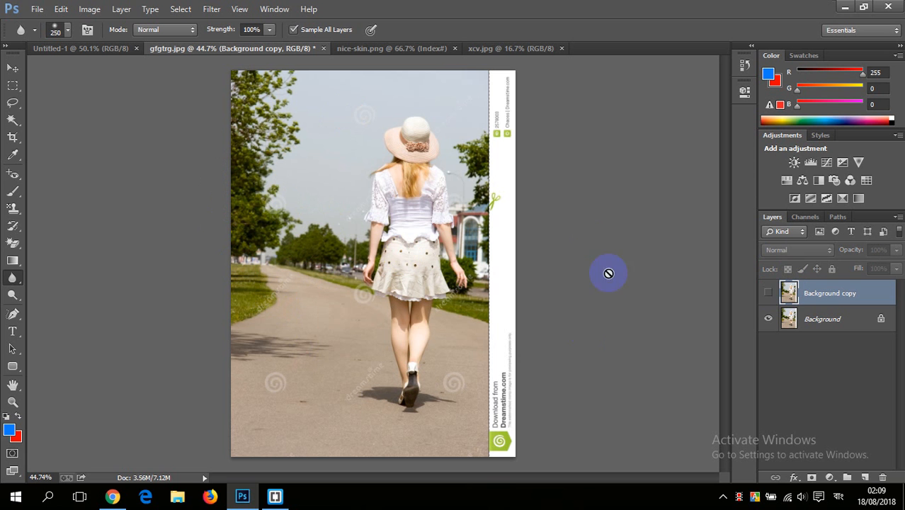
click(769, 295)
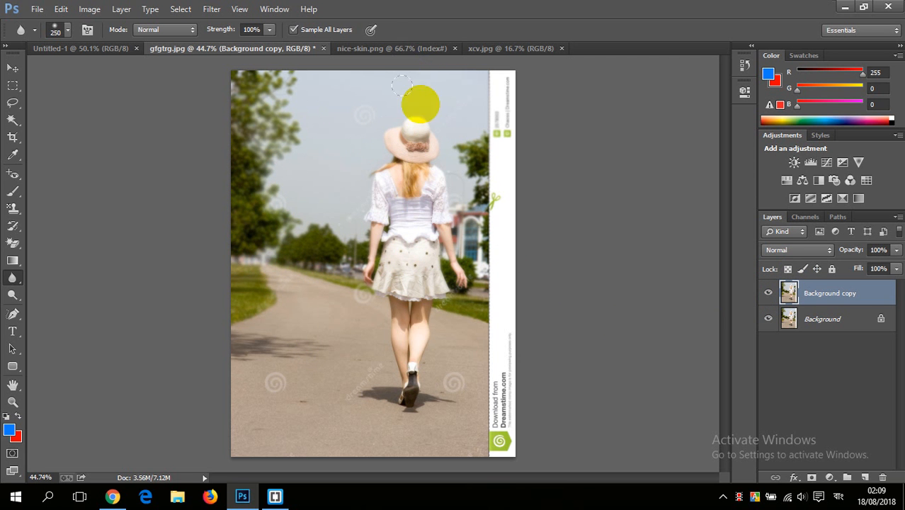
scroll(298, 170, up, 1)
scroll(297, 170, down, 2)
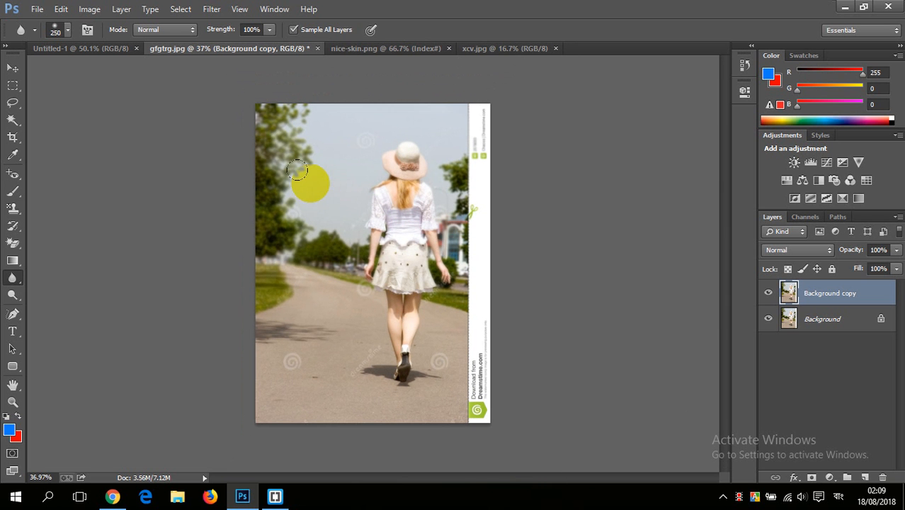
scroll(303, 187, up, 1)
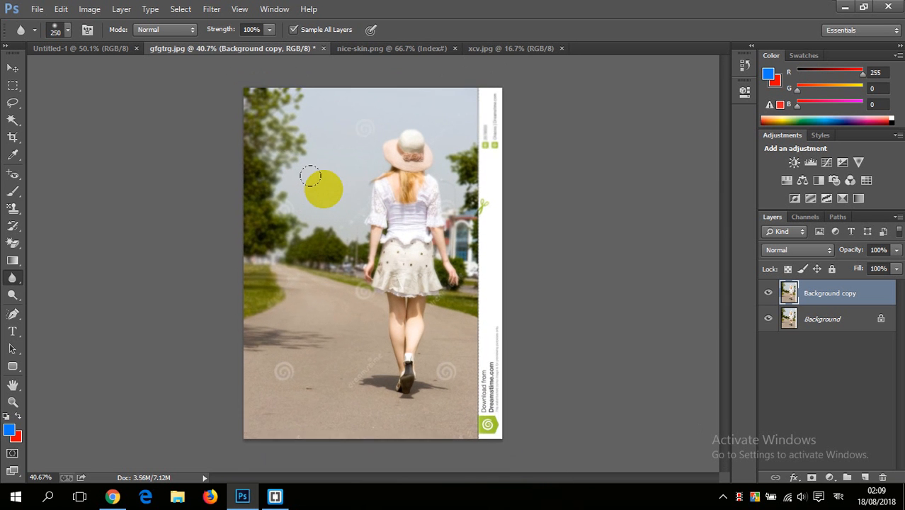
scroll(304, 185, down, 1)
scroll(304, 177, up, 2)
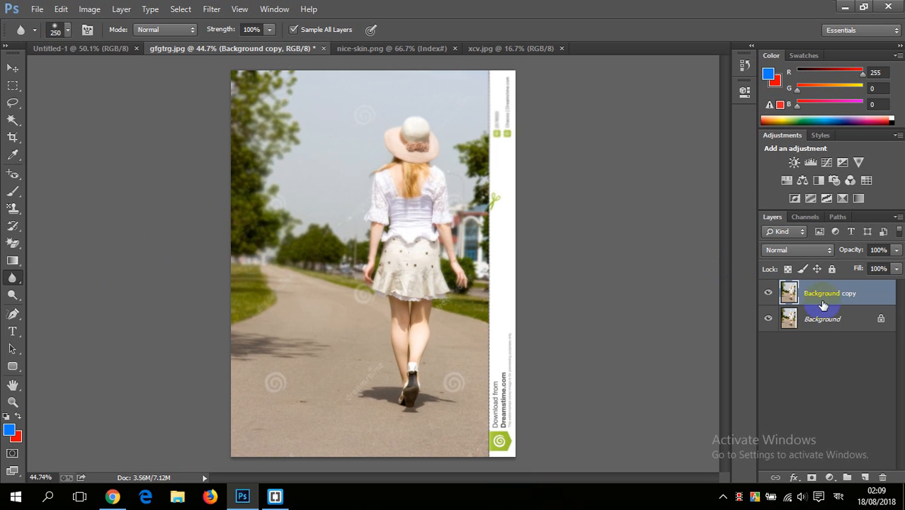
Step: Hide the Background copy layer and duplicate the original Background layer
click(769, 292)
drag(829, 320, 865, 478)
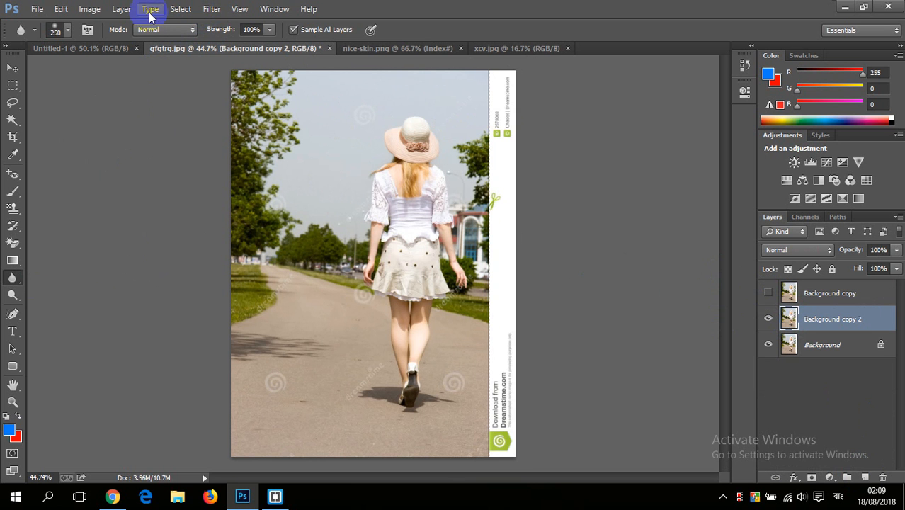
Step: Apply a Gaussian Blur with a radius of 9.0 pixels to the Background copy 2 layer
click(210, 9)
mouse_move(227, 155)
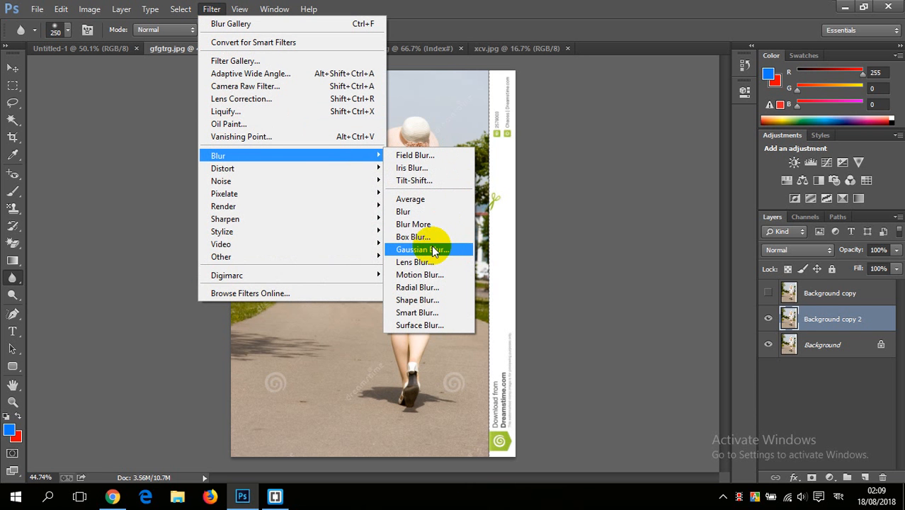
click(425, 250)
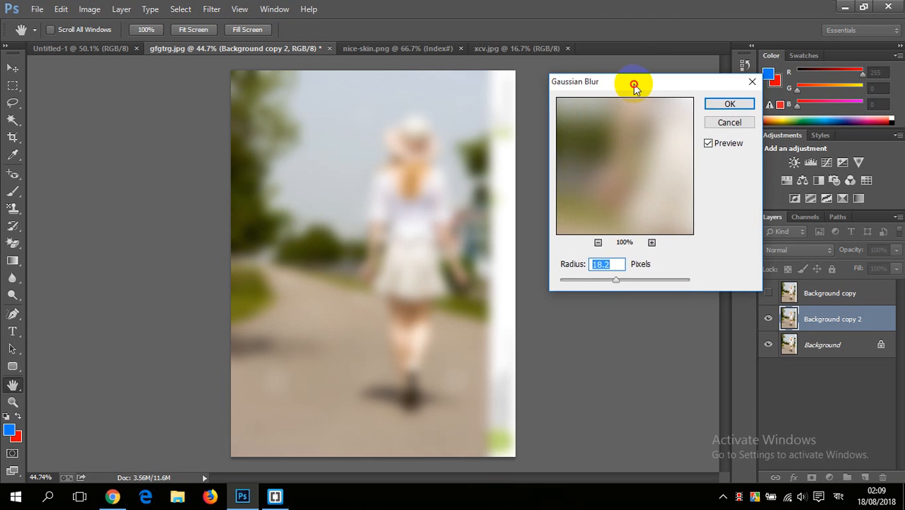
drag(632, 85, 655, 66)
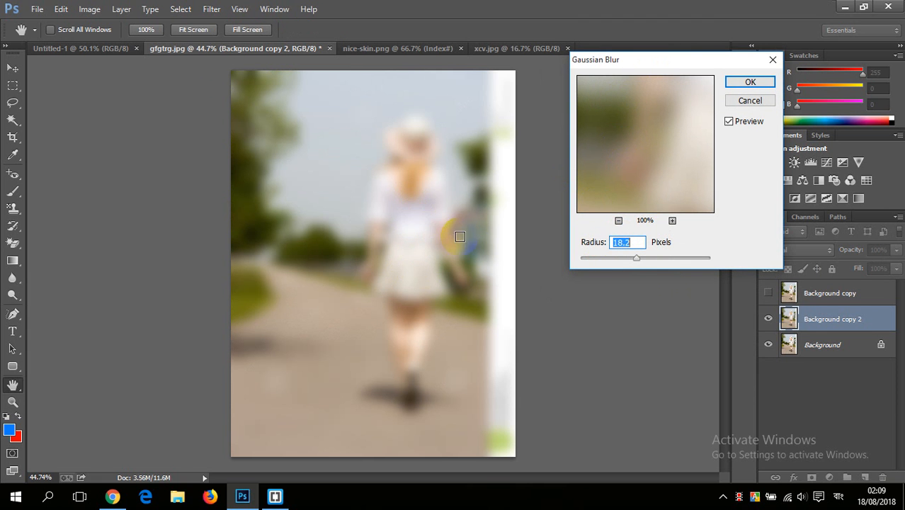
drag(637, 257, 668, 260)
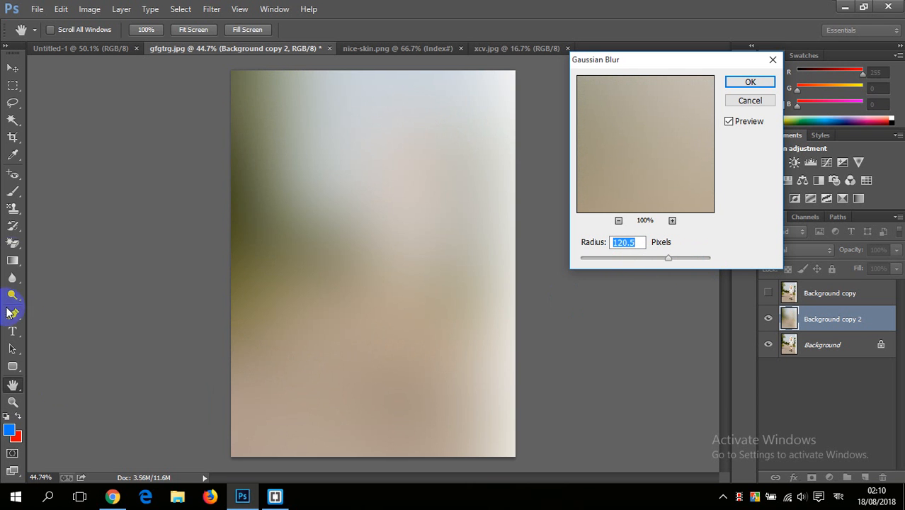
click(211, 8)
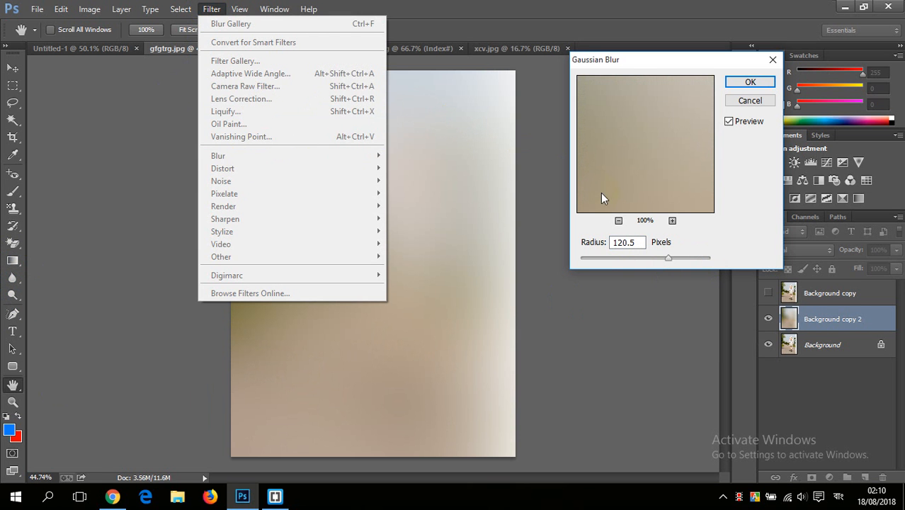
drag(672, 259, 629, 260)
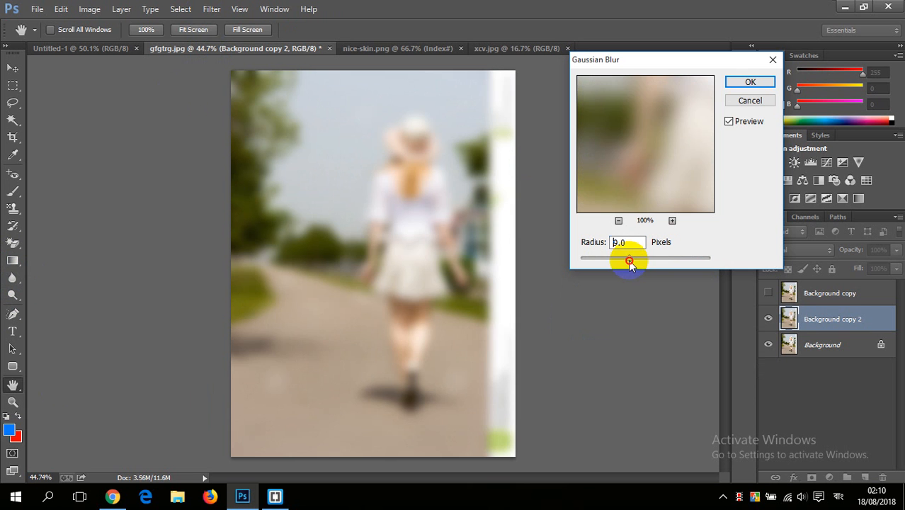
click(751, 81)
Step: Restore the woman's sharpness from hat to shoes with the History Brush at a size of 90 px
click(14, 193)
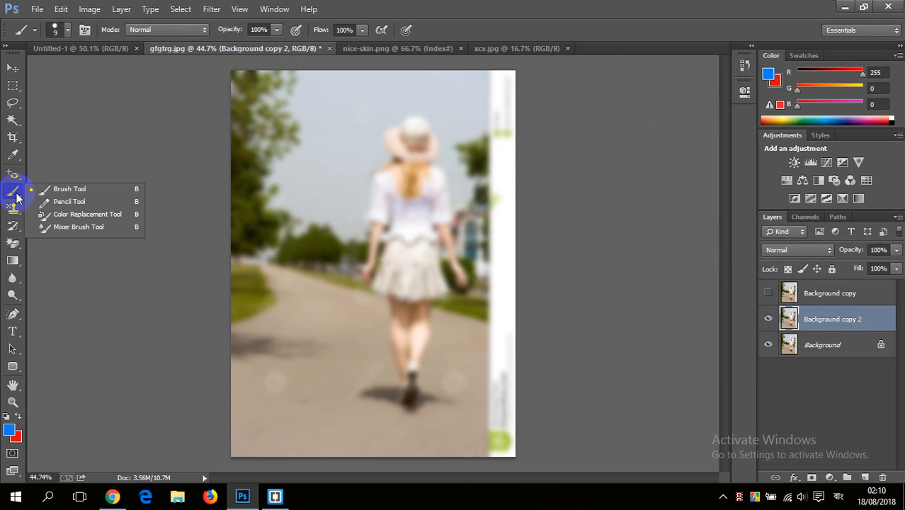
click(14, 230)
drag(14, 230, 57, 226)
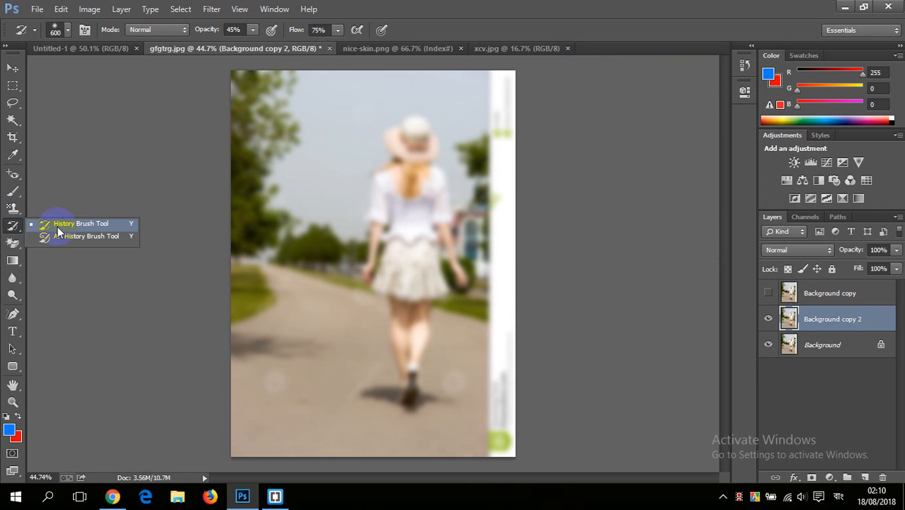
click(82, 225)
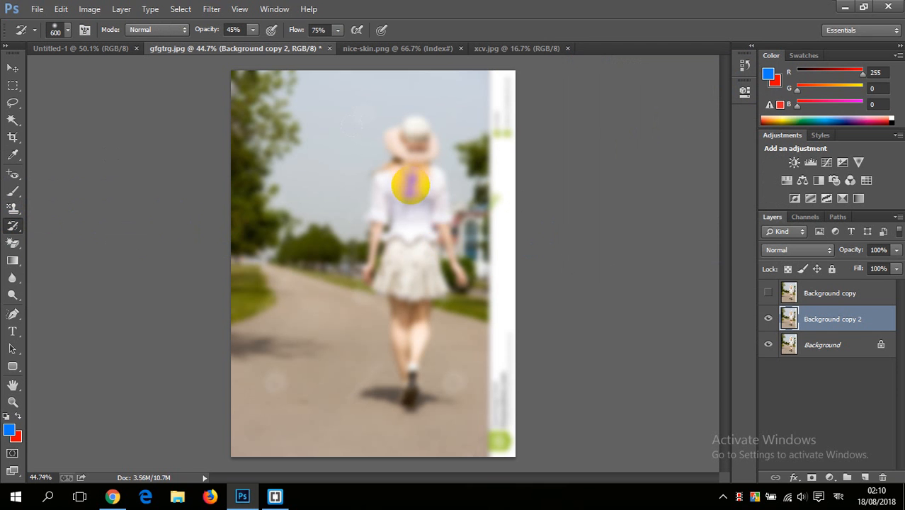
key(bracketleft)
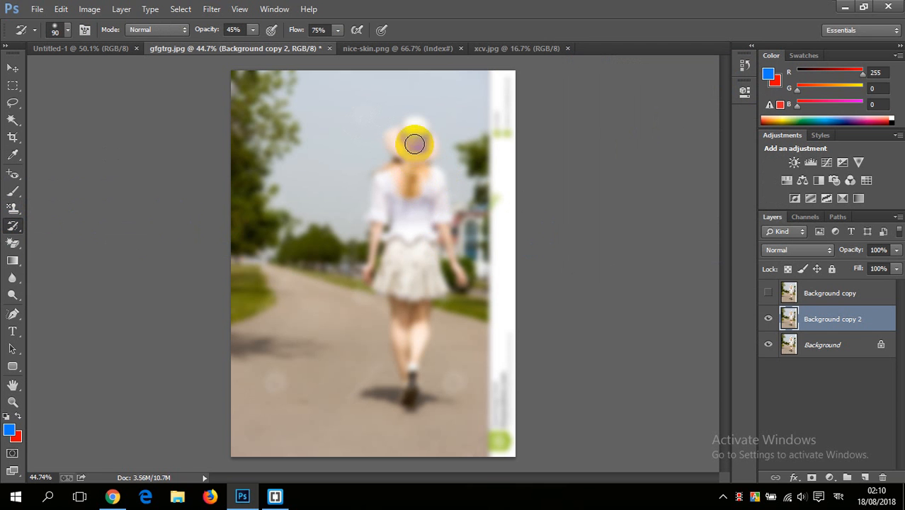
mouse_move(420, 153)
mouse_down()
mouse_move(402, 138)
mouse_move(395, 141)
mouse_move(415, 142)
mouse_move(415, 132)
mouse_move(397, 134)
mouse_move(420, 132)
mouse_move(436, 158)
mouse_move(462, 282)
mouse_move(424, 188)
mouse_move(401, 265)
mouse_move(376, 219)
mouse_move(383, 179)
mouse_move(372, 270)
mouse_move(402, 180)
mouse_move(389, 172)
mouse_move(398, 165)
mouse_move(381, 177)
mouse_move(412, 140)
mouse_move(398, 255)
mouse_move(397, 226)
mouse_move(413, 213)
mouse_move(430, 253)
mouse_move(428, 300)
mouse_move(410, 275)
mouse_move(400, 306)
mouse_move(393, 272)
mouse_move(419, 313)
mouse_move(407, 386)
mouse_move(423, 354)
mouse_move(412, 312)
mouse_move(397, 333)
mouse_move(397, 326)
mouse_move(403, 381)
mouse_move(397, 277)
mouse_move(377, 284)
mouse_move(417, 320)
mouse_move(427, 283)
mouse_move(437, 294)
mouse_move(419, 287)
mouse_move(425, 225)
mouse_move(389, 202)
mouse_move(369, 272)
mouse_move(415, 181)
mouse_move(432, 224)
mouse_move(434, 196)
mouse_move(454, 260)
mouse_move(403, 137)
mouse_move(398, 152)
mouse_move(430, 175)
mouse_move(431, 226)
mouse_move(405, 253)
mouse_move(394, 347)
mouse_move(415, 344)
mouse_move(405, 228)
mouse_move(406, 244)
mouse_move(414, 211)
mouse_move(394, 283)
mouse_move(379, 198)
mouse_move(420, 183)
mouse_move(396, 245)
mouse_up()
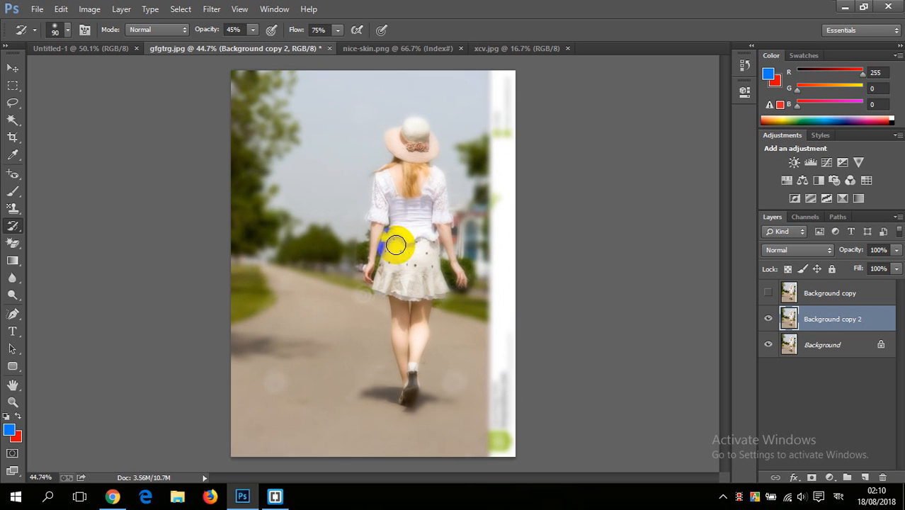
scroll(396, 246, down, 1)
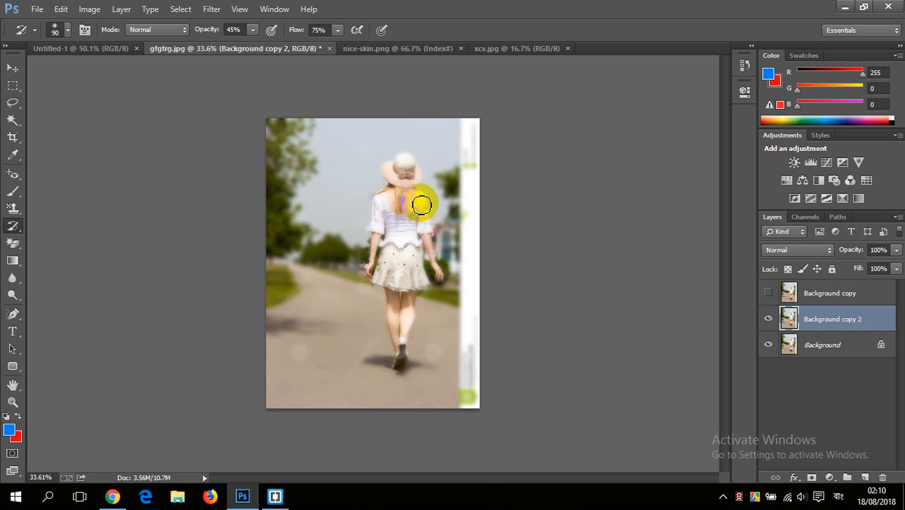
scroll(421, 202, up, 2)
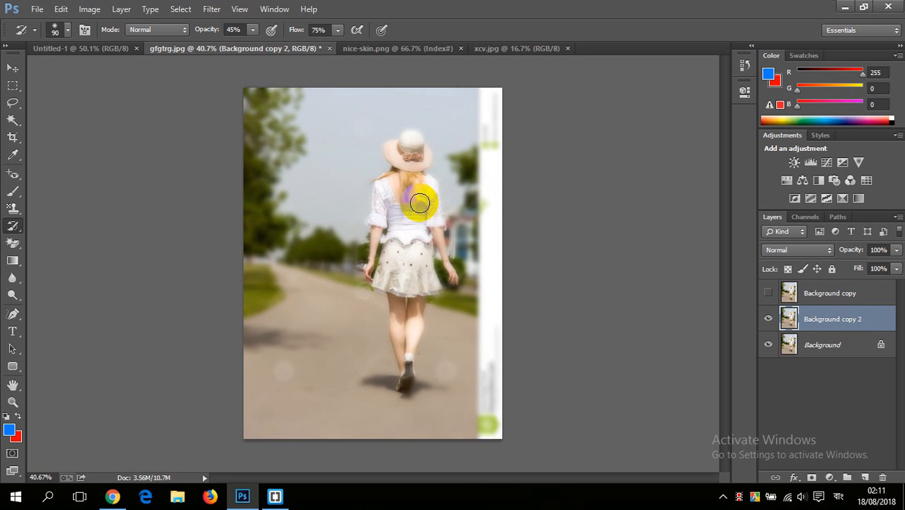
Step: Duplicate the original Background layer again and hide the Background copy 2 layer
drag(801, 343, 867, 477)
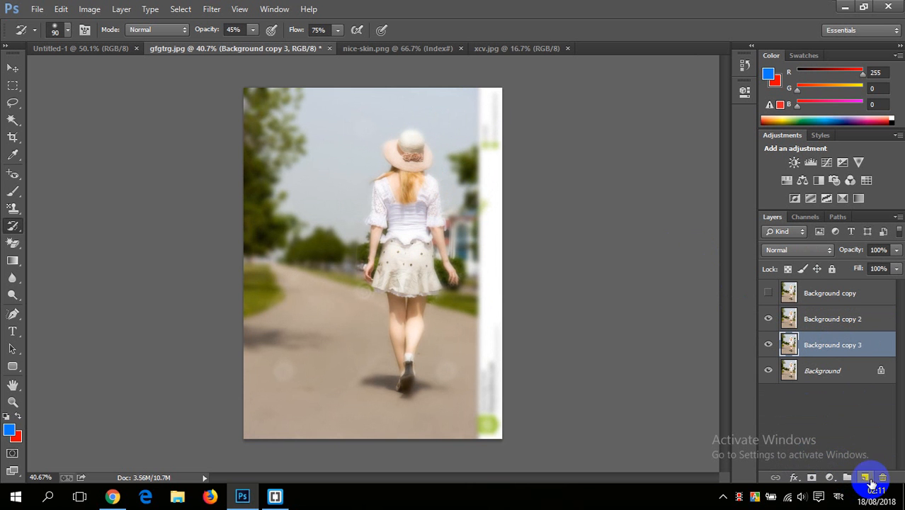
click(768, 319)
scroll(481, 202, up, 1)
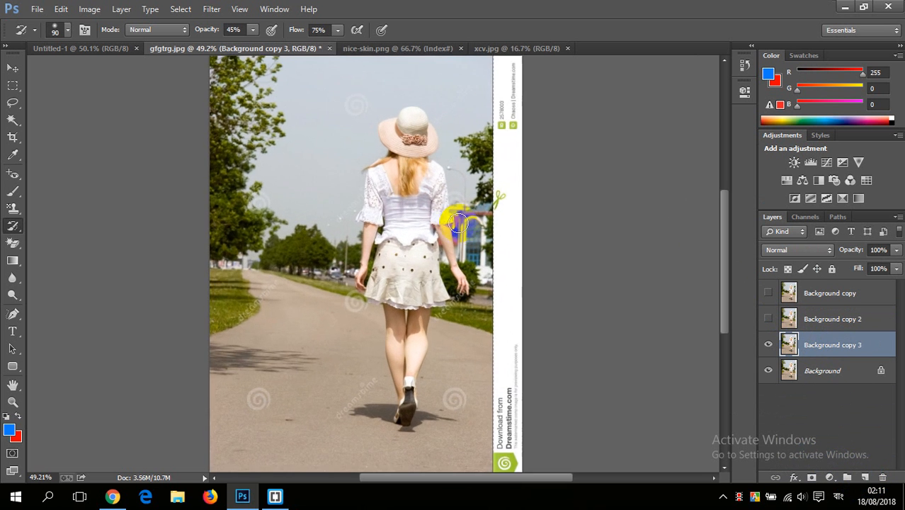
scroll(481, 202, down, 1)
Step: Start an Iris Blur on the new layer copy, centre it on the woman's upper back and set the blur to 43 px
click(212, 11)
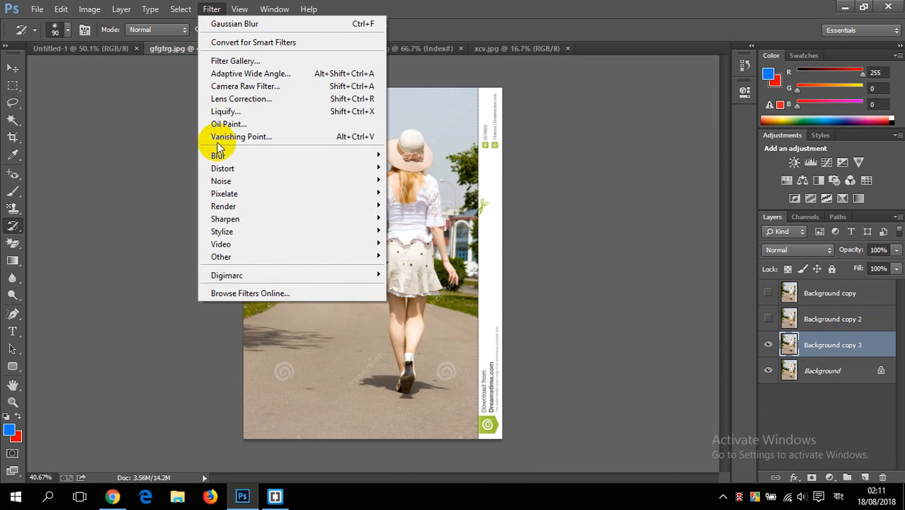
mouse_move(218, 160)
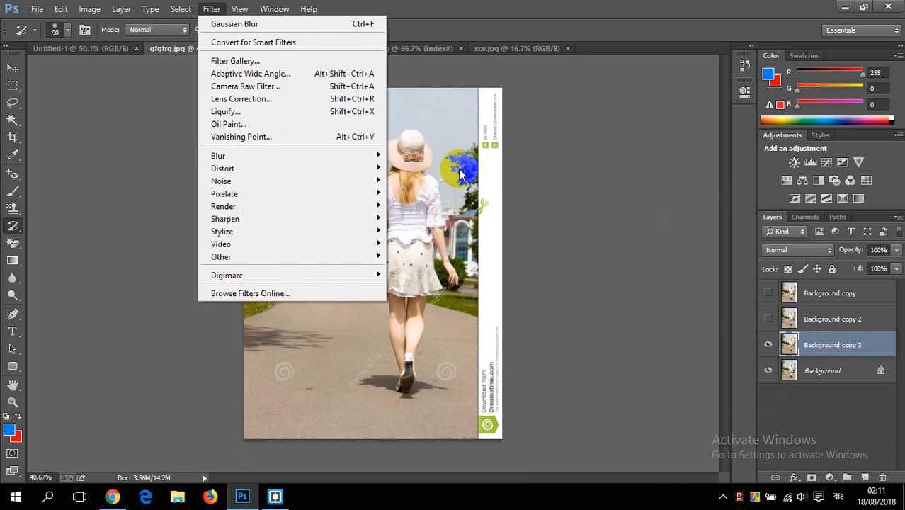
mouse_move(374, 154)
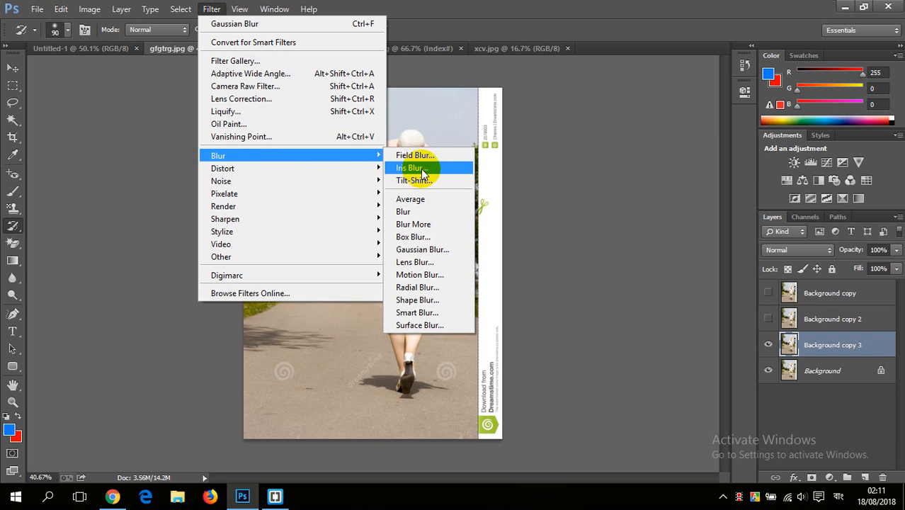
click(413, 168)
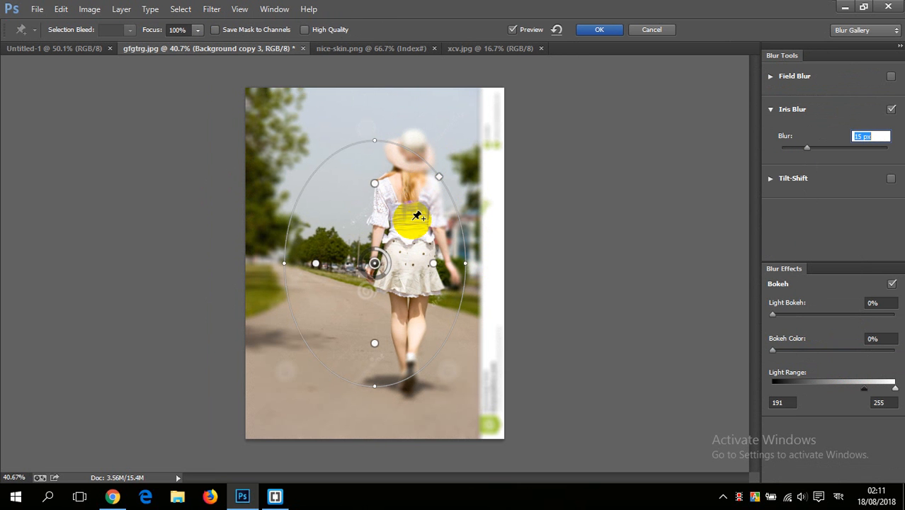
drag(375, 263, 448, 161)
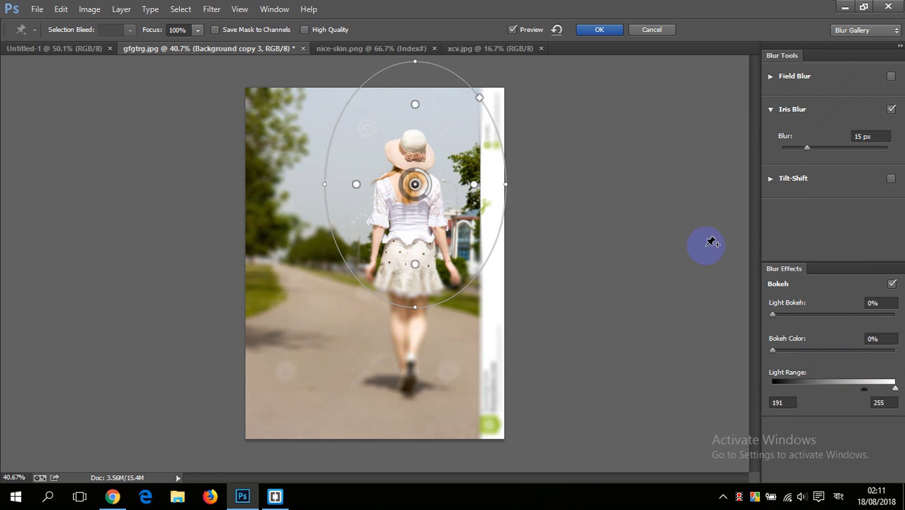
mouse_move(811, 152)
mouse_down()
mouse_move(881, 147)
mouse_move(852, 157)
mouse_move(804, 146)
mouse_move(826, 145)
mouse_up()
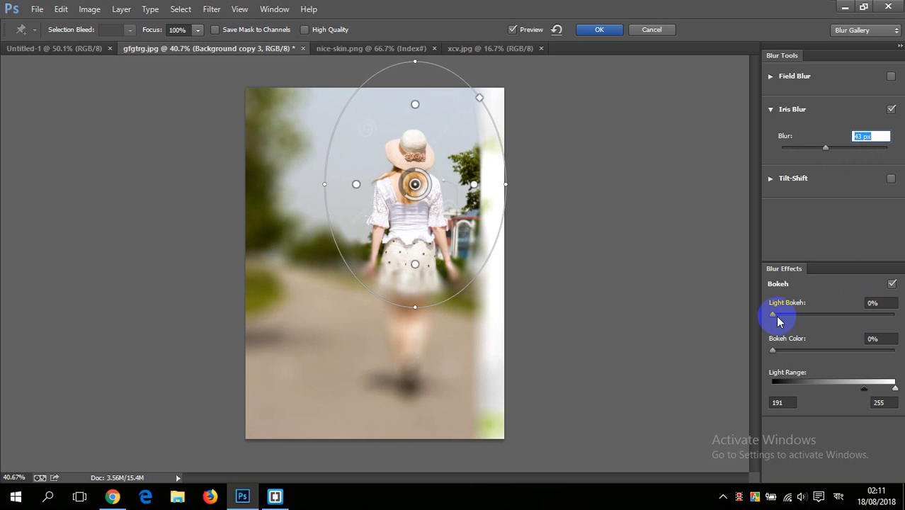
Step: Set the Iris Blur's light bokeh to 14%, bokeh color to 39% and the lower end of the light range to 144
mouse_move(775, 314)
mouse_down()
mouse_move(813, 321)
mouse_move(769, 317)
mouse_move(890, 321)
mouse_move(733, 324)
mouse_move(790, 319)
mouse_up()
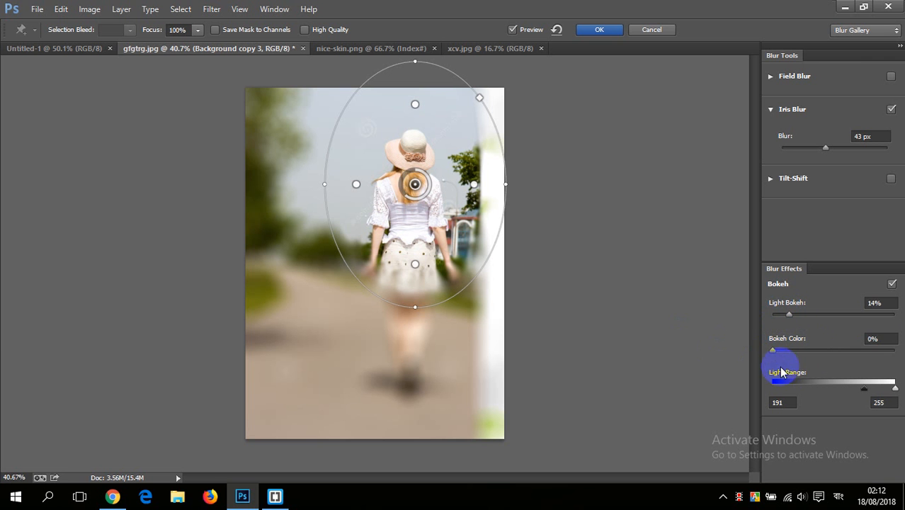
drag(775, 352, 819, 352)
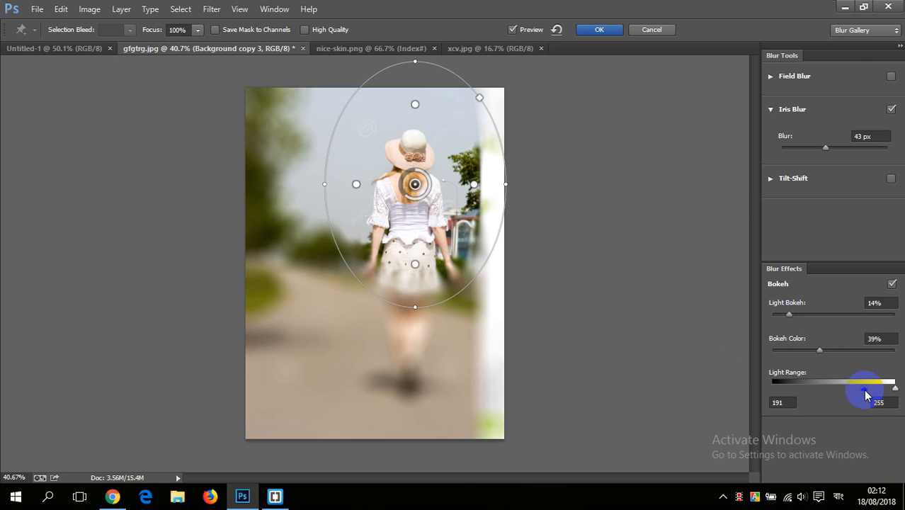
drag(866, 395, 842, 395)
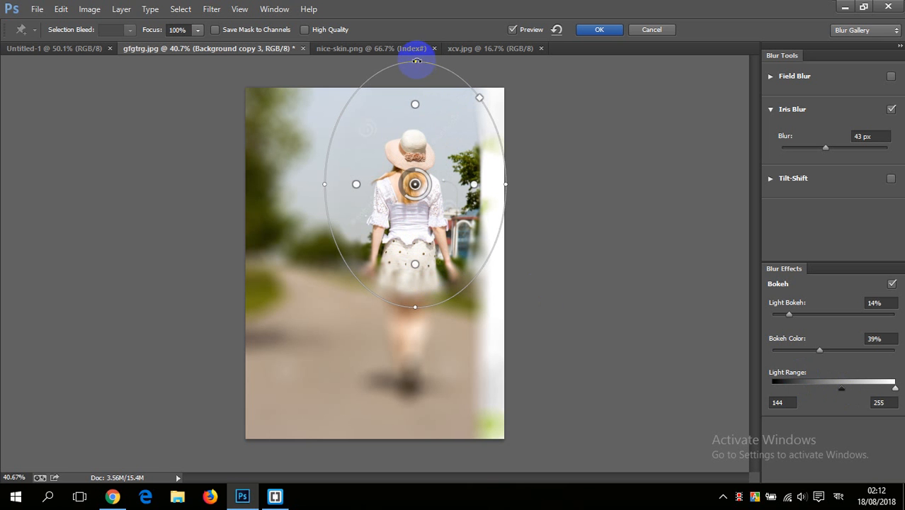
Step: Rotate, narrow and reposition the iris ellipse into a steep oval around the woman from hat to shoes, and apply the blur
drag(417, 62, 505, 56)
drag(448, 152, 427, 224)
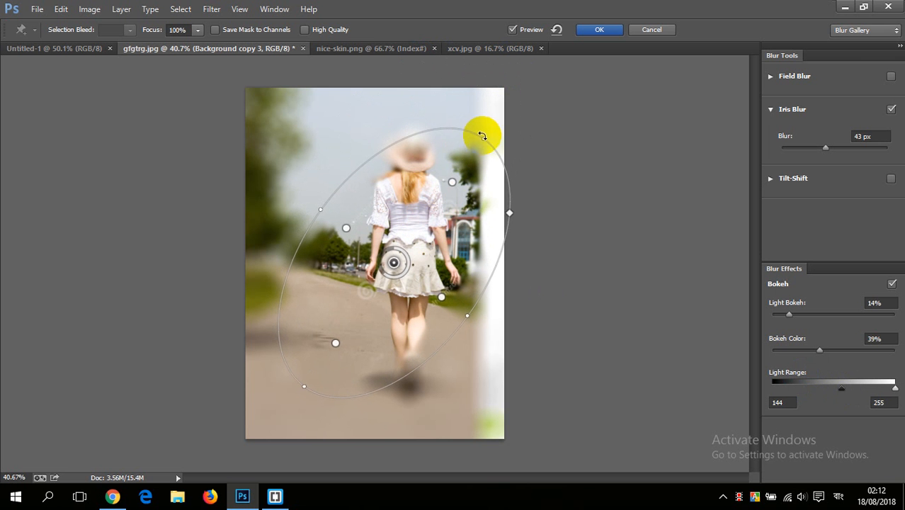
drag(484, 129, 487, 100)
drag(434, 171, 424, 161)
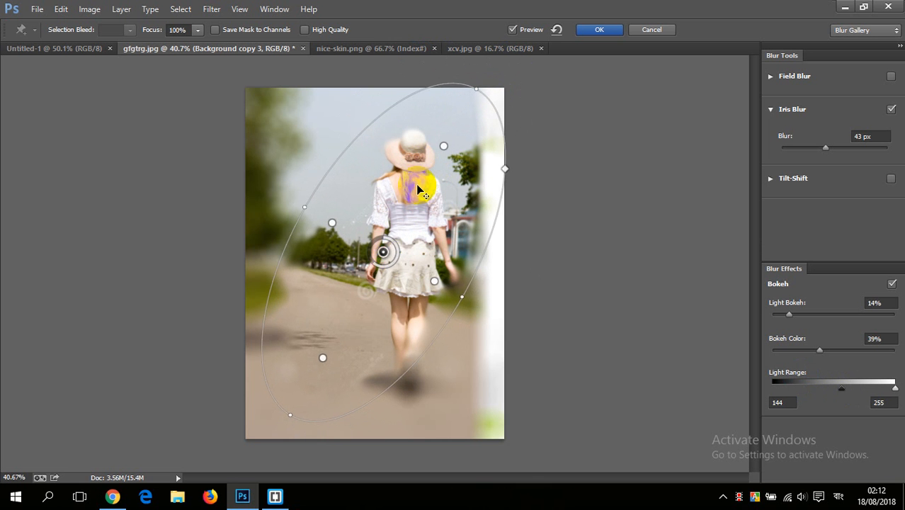
drag(396, 336, 412, 344)
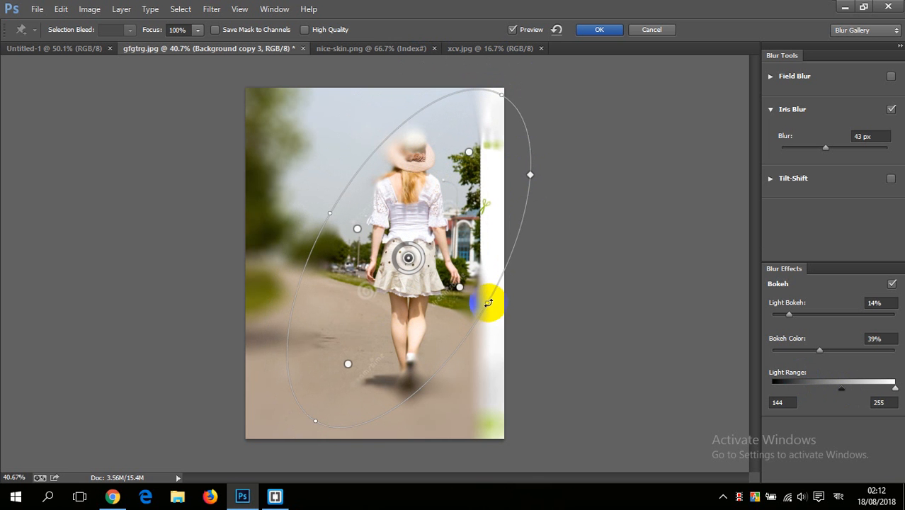
drag(489, 302, 461, 295)
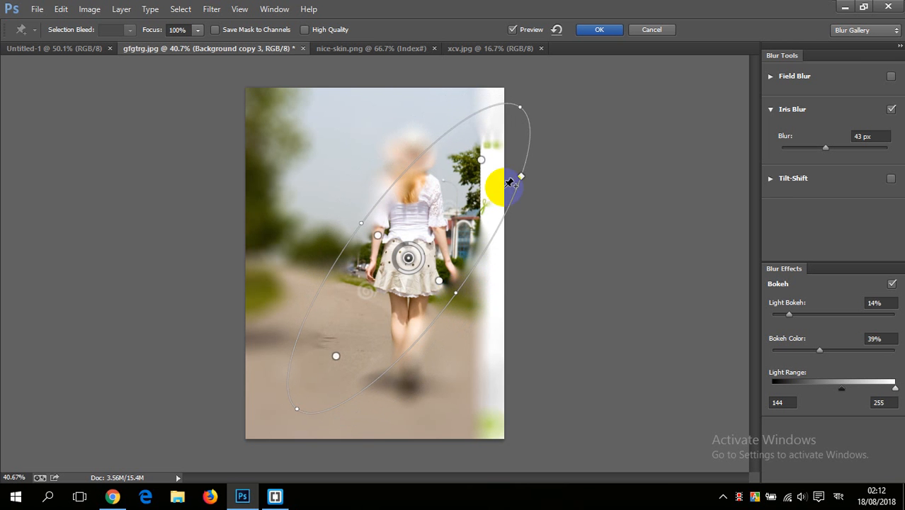
drag(500, 183, 464, 164)
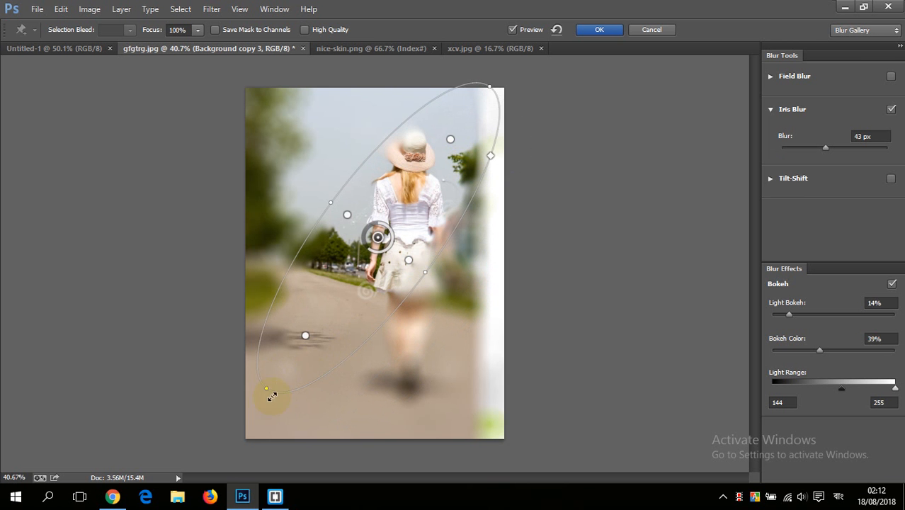
drag(261, 392, 333, 419)
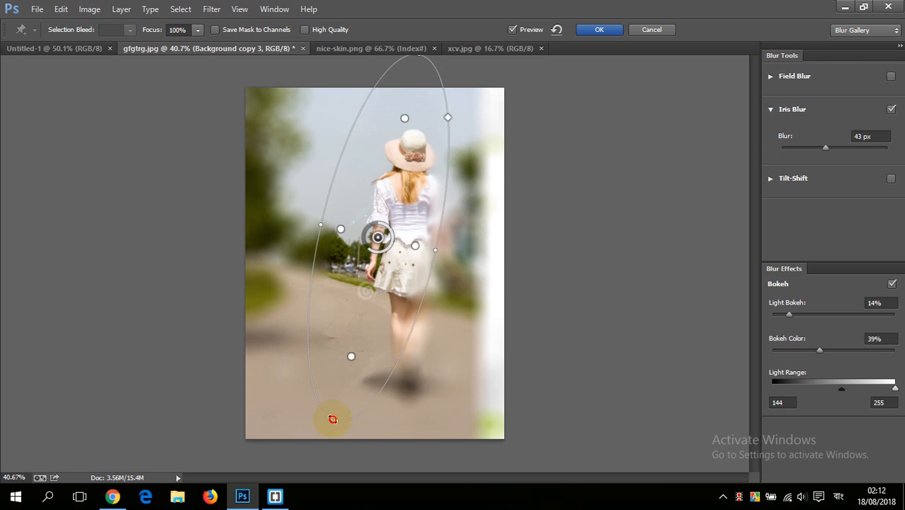
mouse_move(373, 304)
mouse_down()
mouse_move(398, 273)
mouse_move(414, 323)
mouse_move(404, 283)
mouse_move(401, 290)
mouse_up()
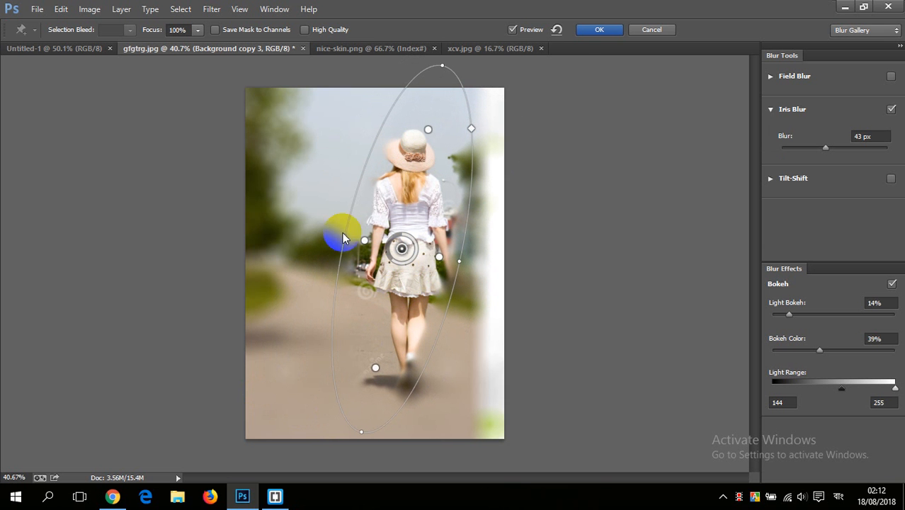
click(604, 29)
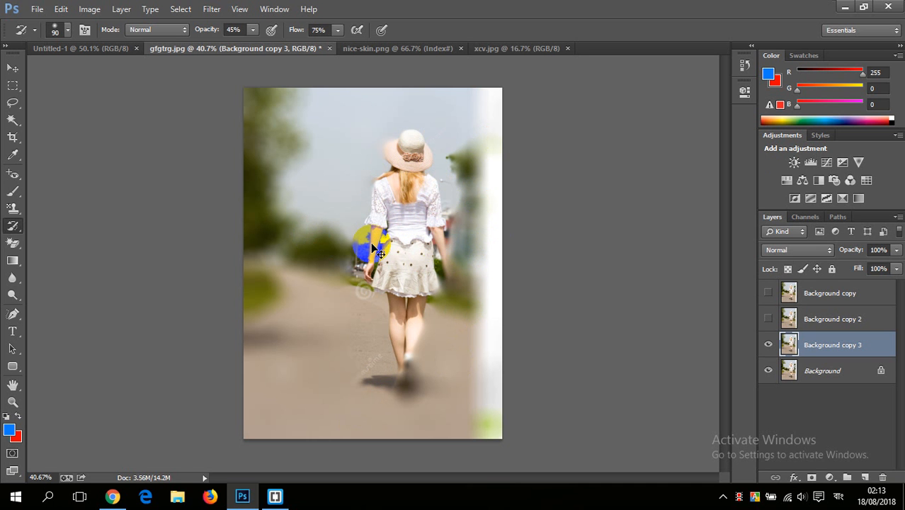
Step: Open the orange sports car photo 5y56yt.jpg from the Downloads folder
key(ctrl+o)
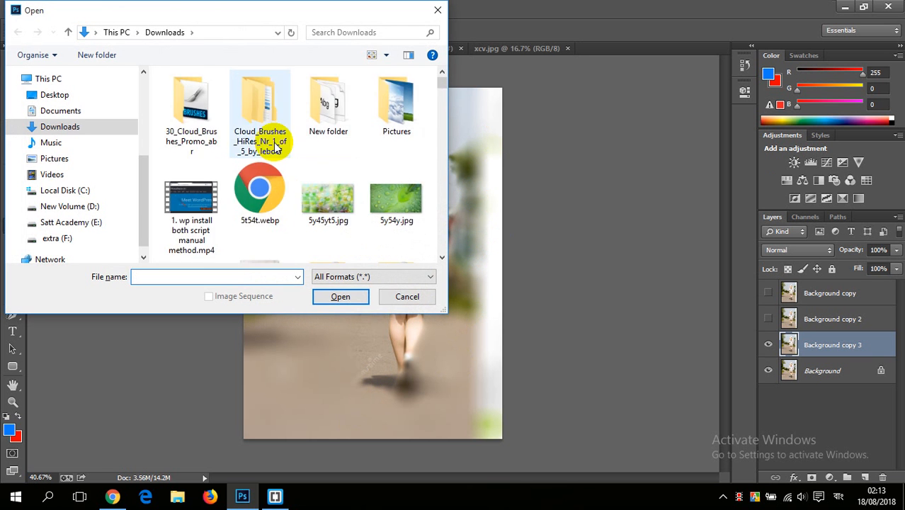
scroll(268, 159, down, 10)
scroll(279, 149, down, 3)
scroll(280, 147, up, 15)
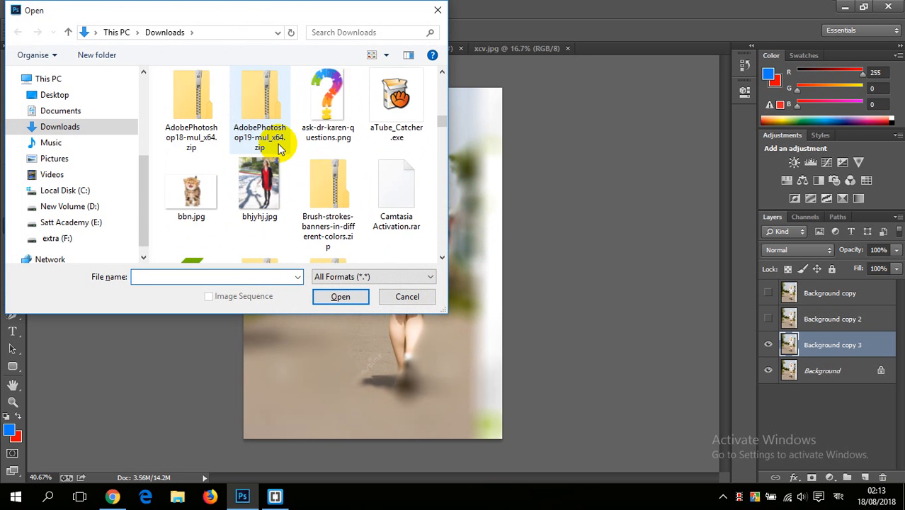
scroll(286, 143, down, 2)
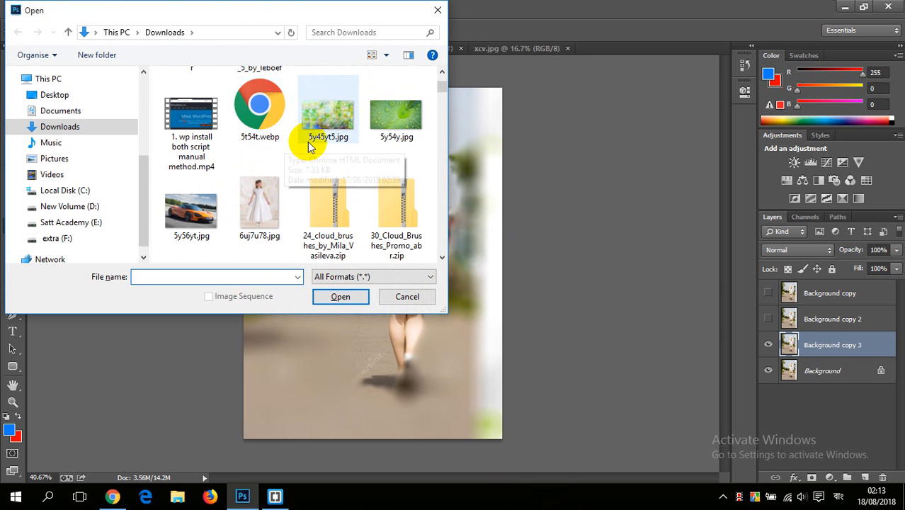
scroll(304, 142, down, 2)
double_click(208, 127)
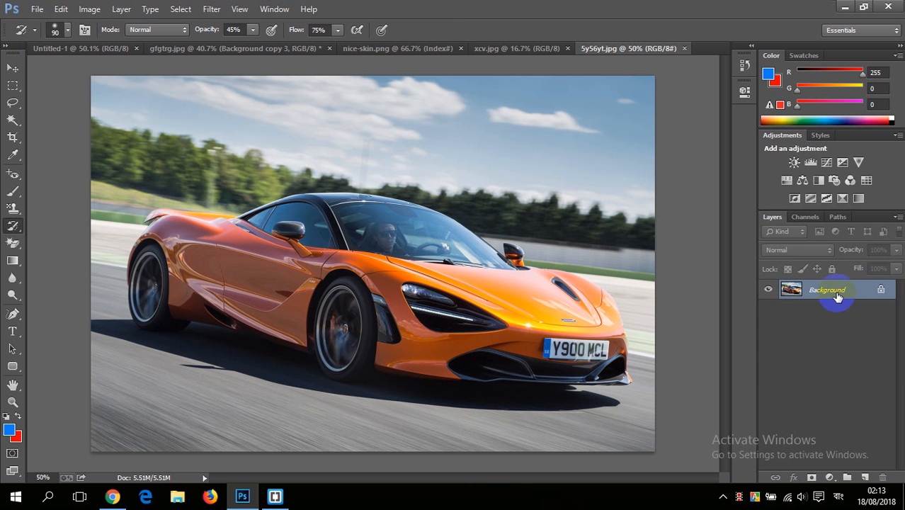
Step: Duplicate the Background layer and draw a loose freehand Lasso selection around the whole car on the copy
drag(839, 298, 866, 477)
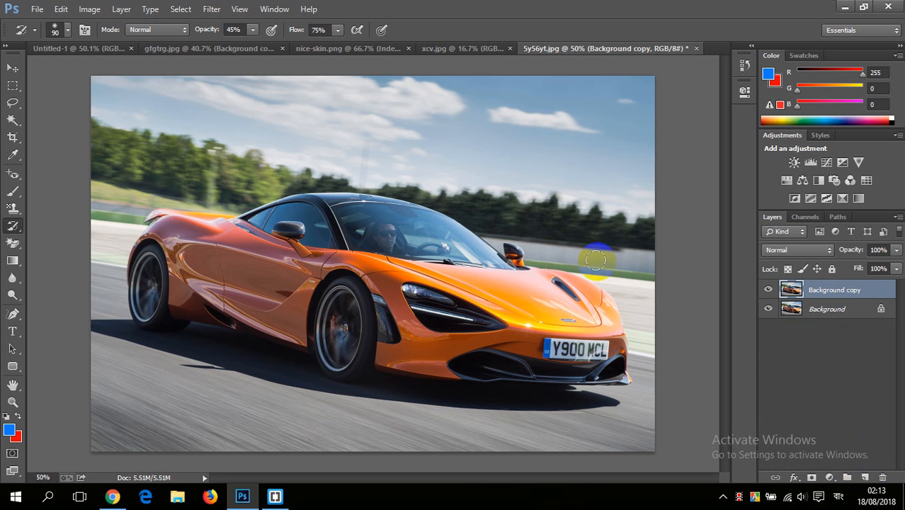
scroll(428, 217, down, 1)
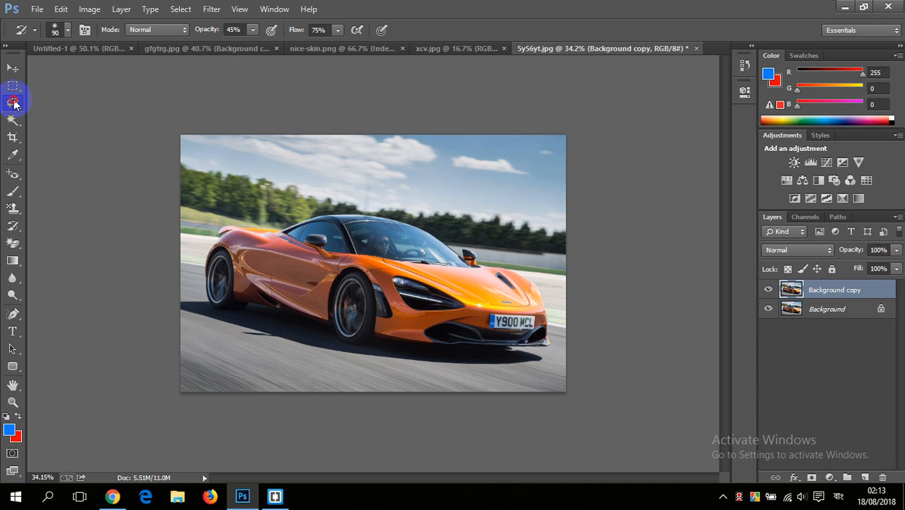
drag(13, 102, 105, 107)
click(93, 103)
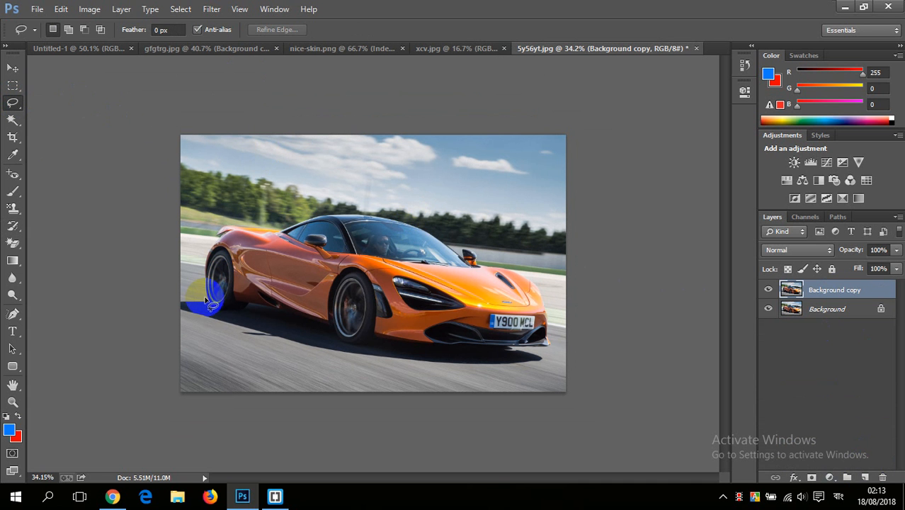
mouse_move(212, 304)
mouse_down()
mouse_move(418, 355)
mouse_move(539, 360)
mouse_move(558, 343)
mouse_move(539, 286)
mouse_move(512, 262)
mouse_move(416, 217)
mouse_move(356, 203)
mouse_move(214, 226)
mouse_move(194, 248)
mouse_move(216, 300)
mouse_up()
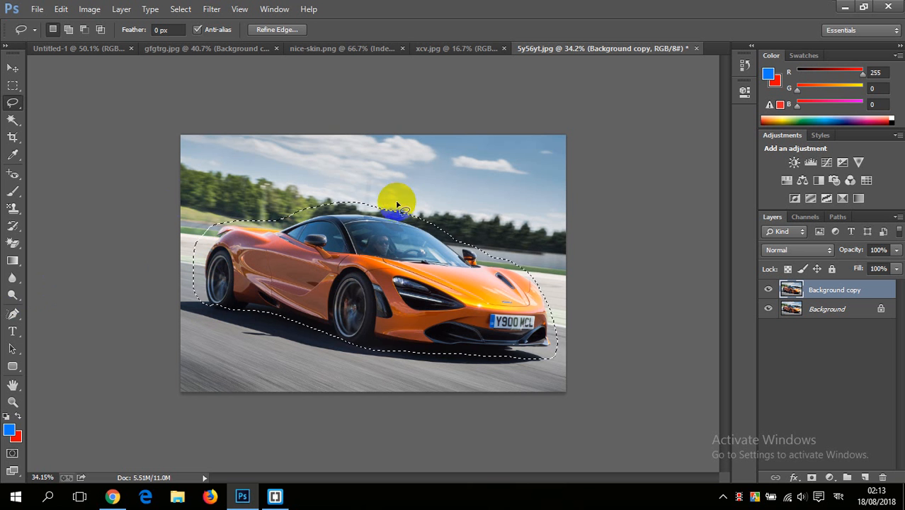
Step: Try a Radial Blur on the selected car with the Zoom method and Best quality, and clear the selection
scroll(412, 236, up, 1)
scroll(412, 235, down, 2)
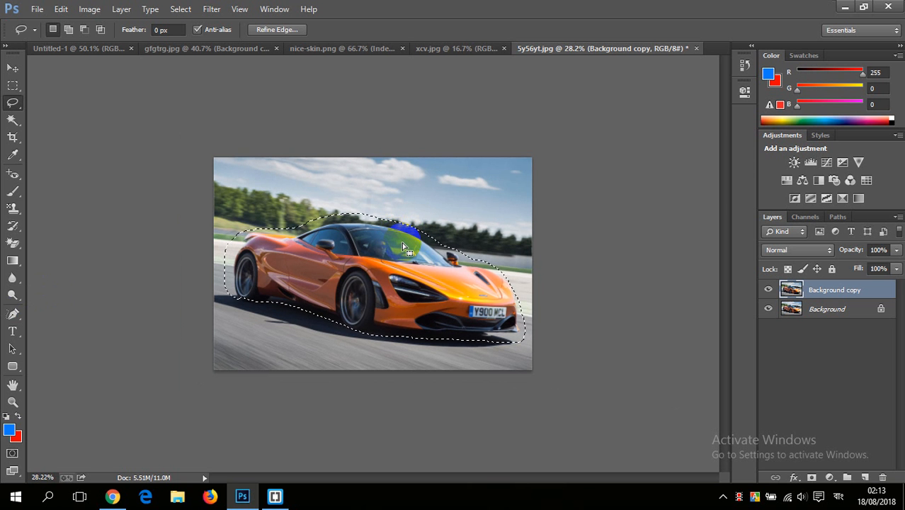
scroll(402, 243, up, 1)
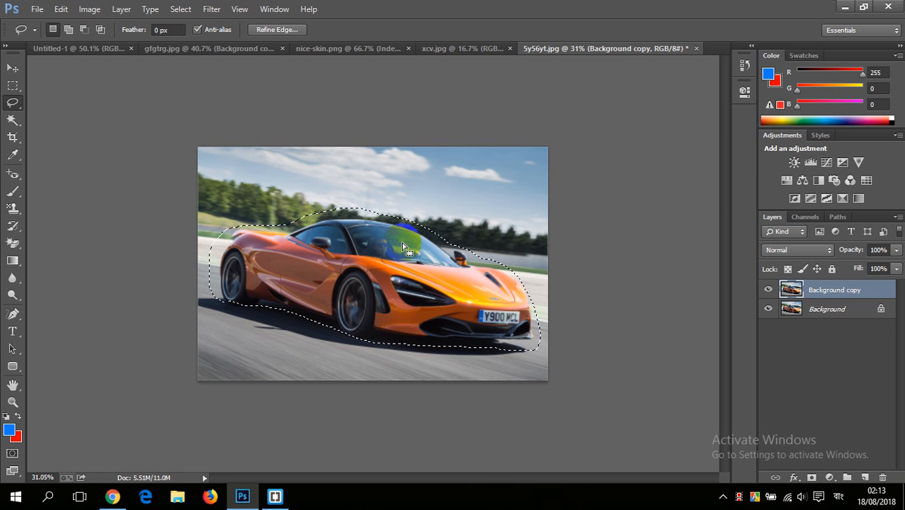
click(215, 12)
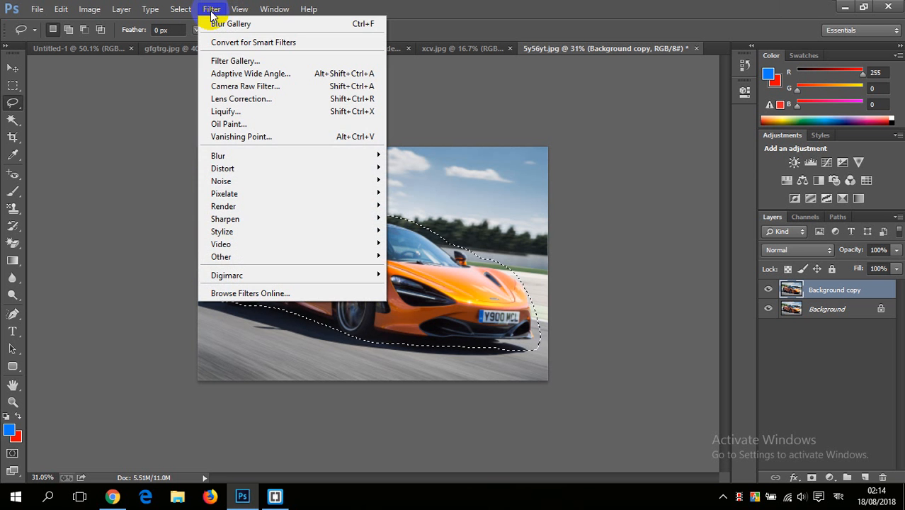
mouse_move(263, 156)
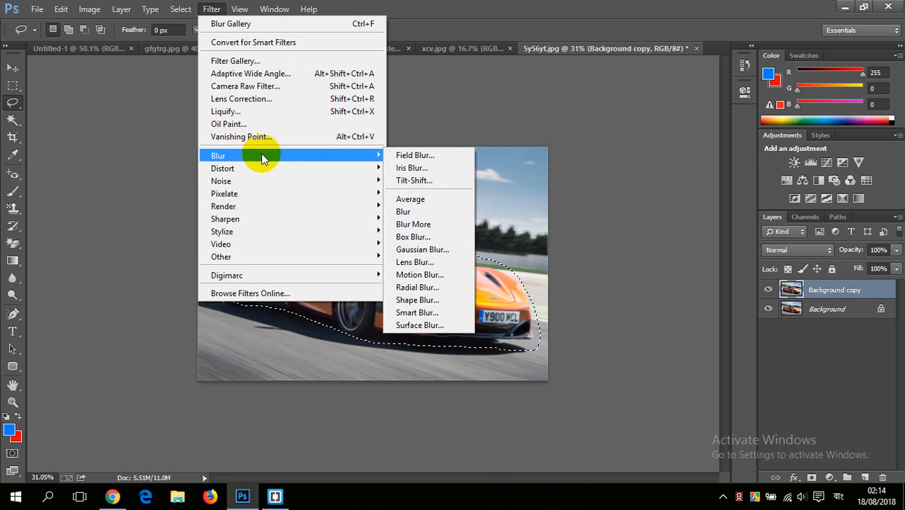
click(418, 288)
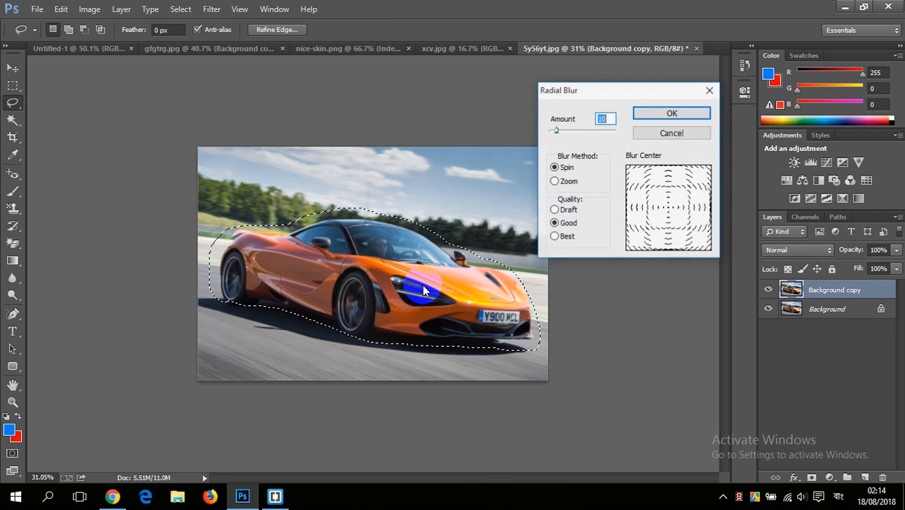
drag(615, 96, 642, 74)
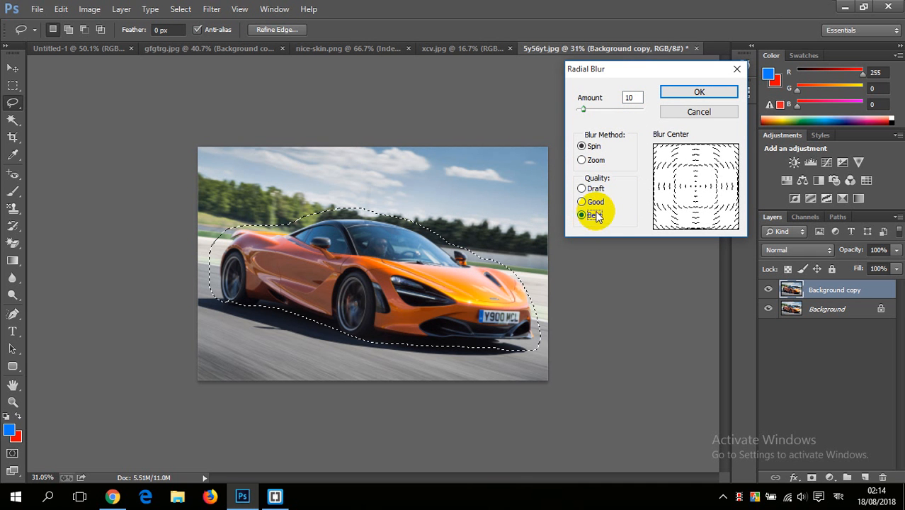
click(590, 162)
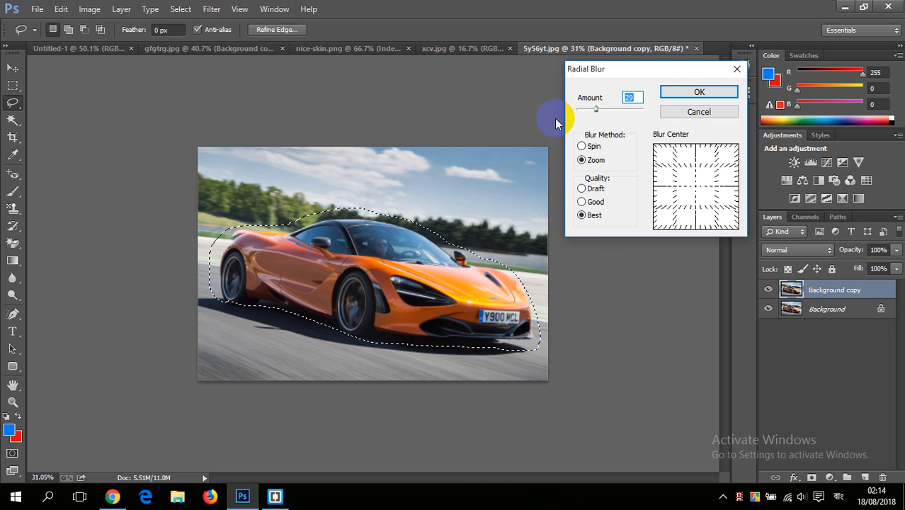
click(687, 94)
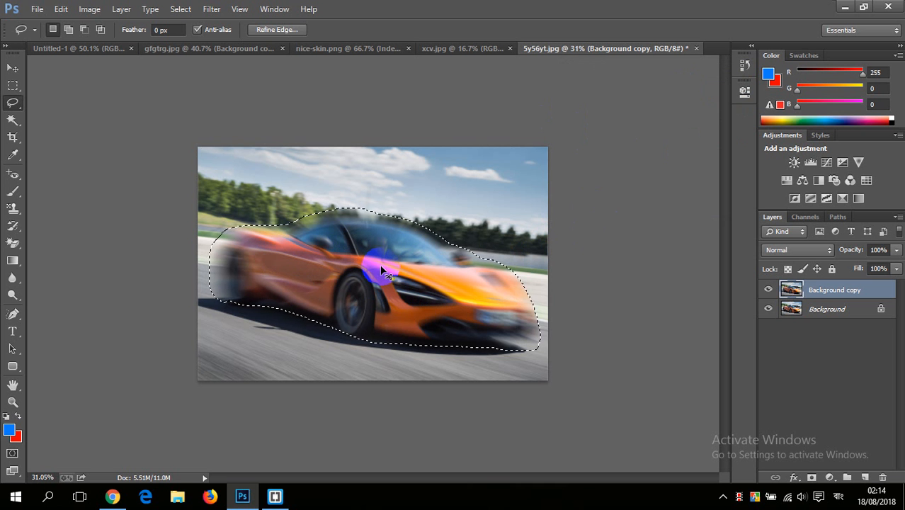
key(ctrl+d)
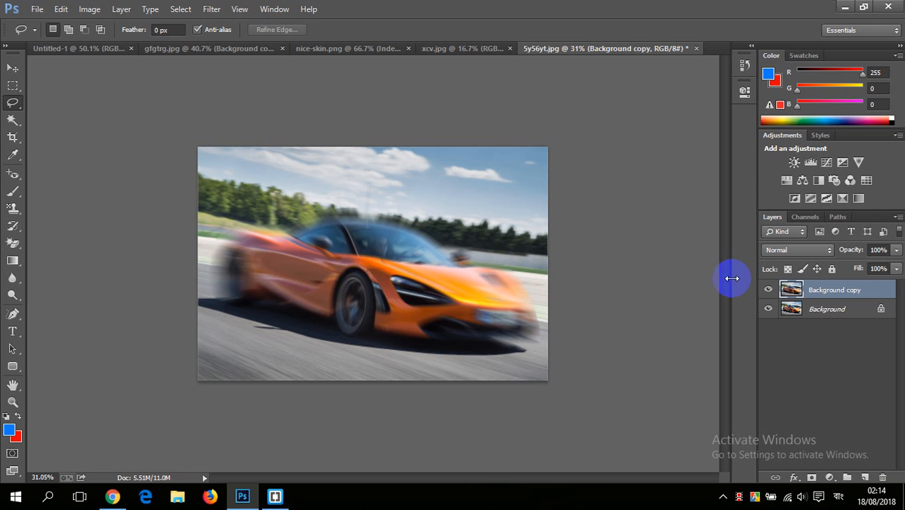
Step: Compare the blurred car with the original by toggling the Background copy layer, and undo back to the active car selection
click(769, 290)
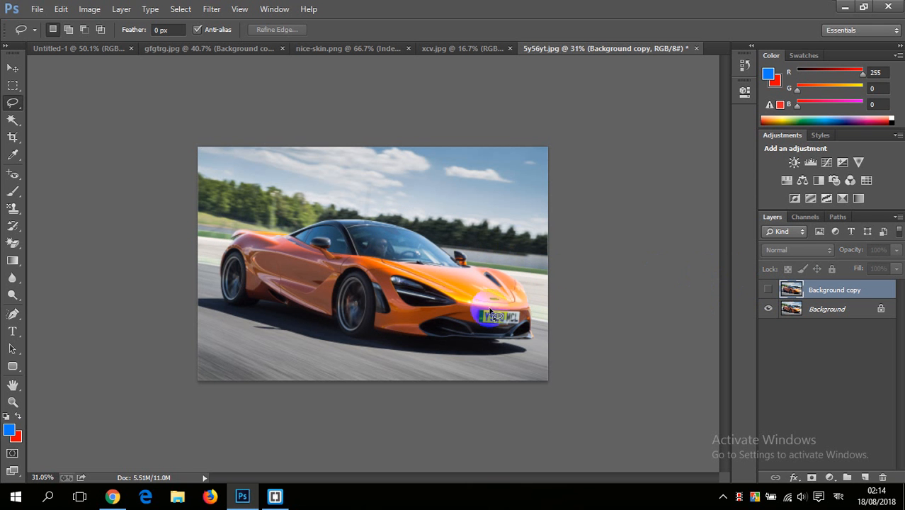
click(770, 290)
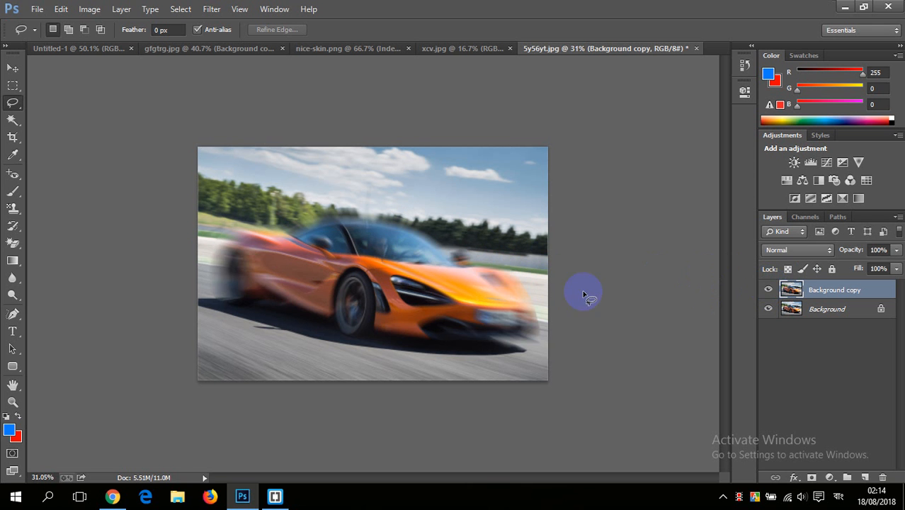
scroll(405, 273, up, 4)
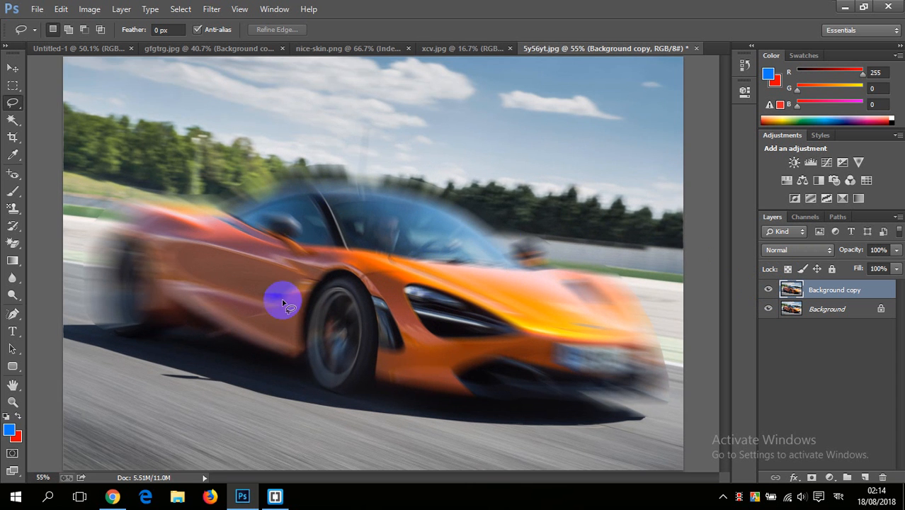
scroll(453, 235, down, 3)
scroll(417, 236, down, 2)
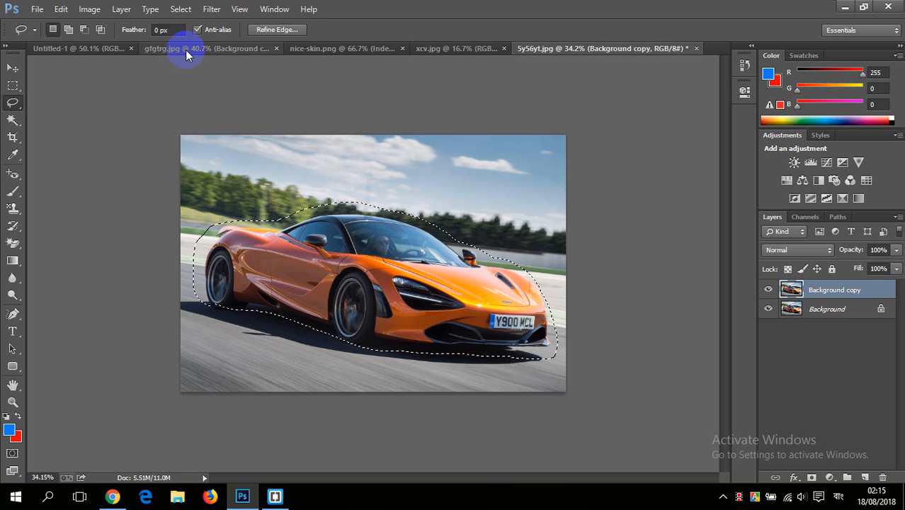
Step: Invert the selection, apply a Radial Blur of amount 36 with Zoom and Best quality to the car's surroundings, and deselect
click(180, 9)
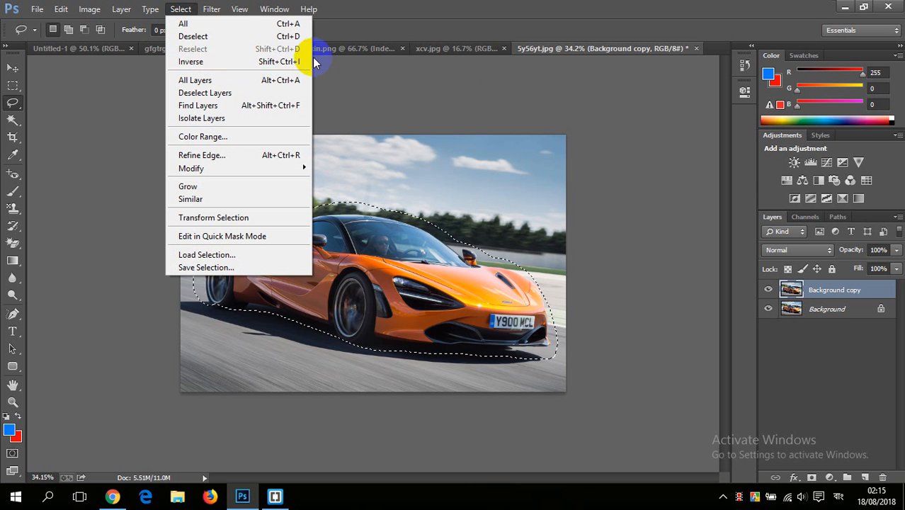
click(236, 62)
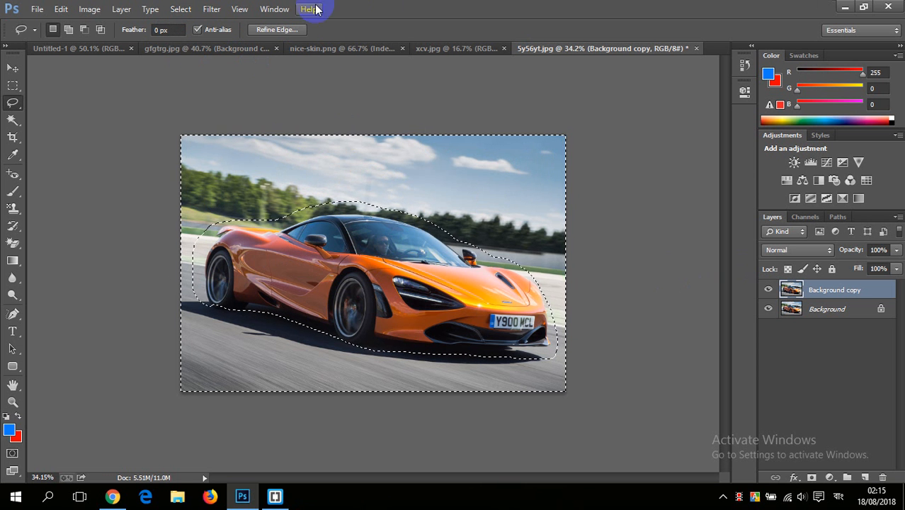
click(206, 10)
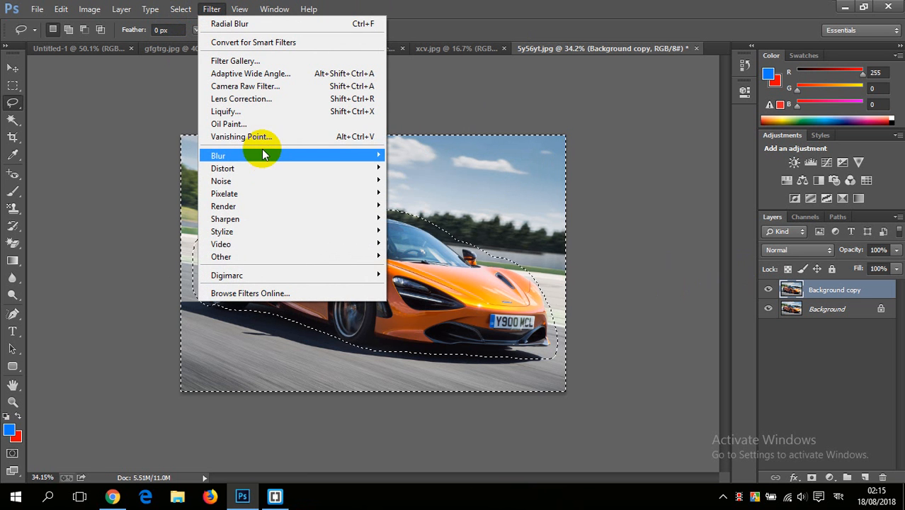
mouse_move(262, 152)
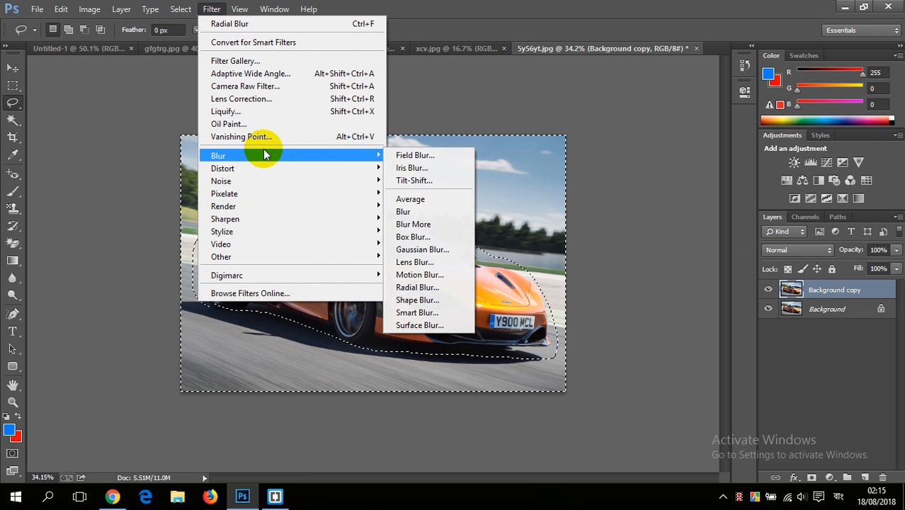
click(425, 287)
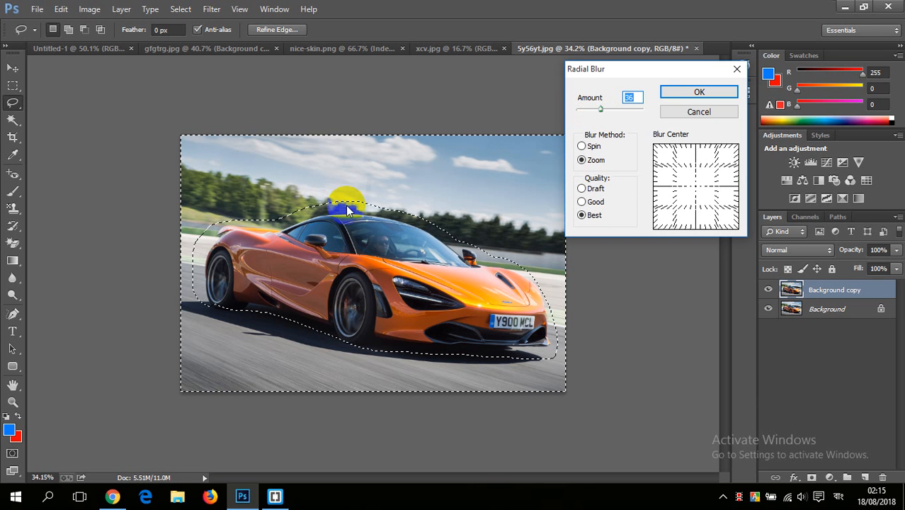
click(693, 93)
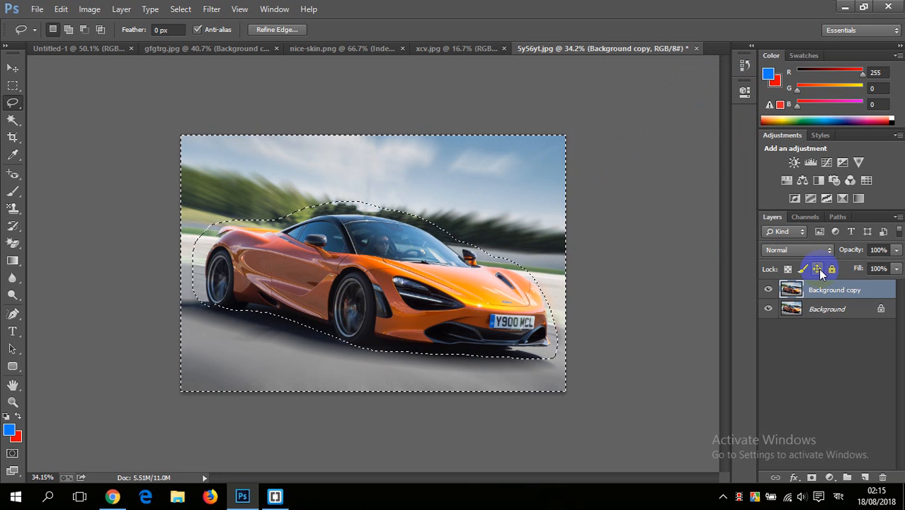
key(ctrl+d)
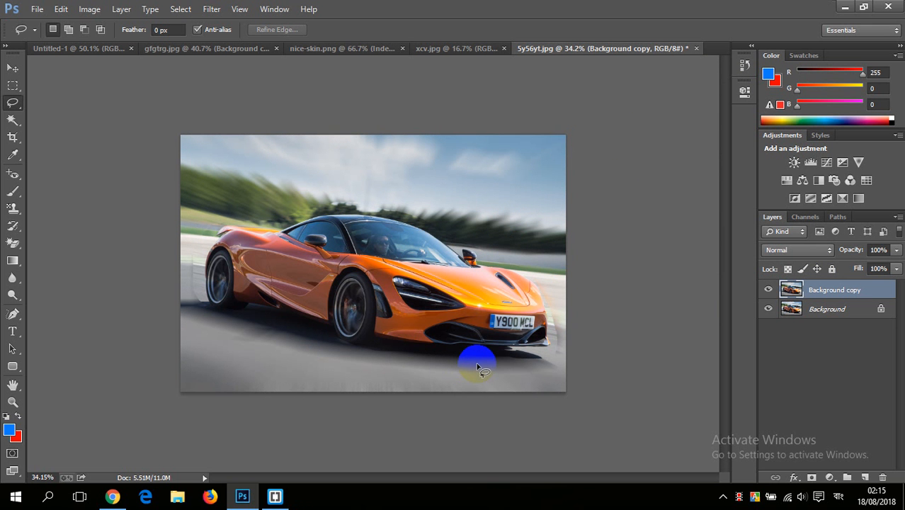
Step: Check the car's blurred surroundings and close 5y56yt.jpg without saving it
scroll(455, 299, up, 4)
scroll(248, 213, down, 1)
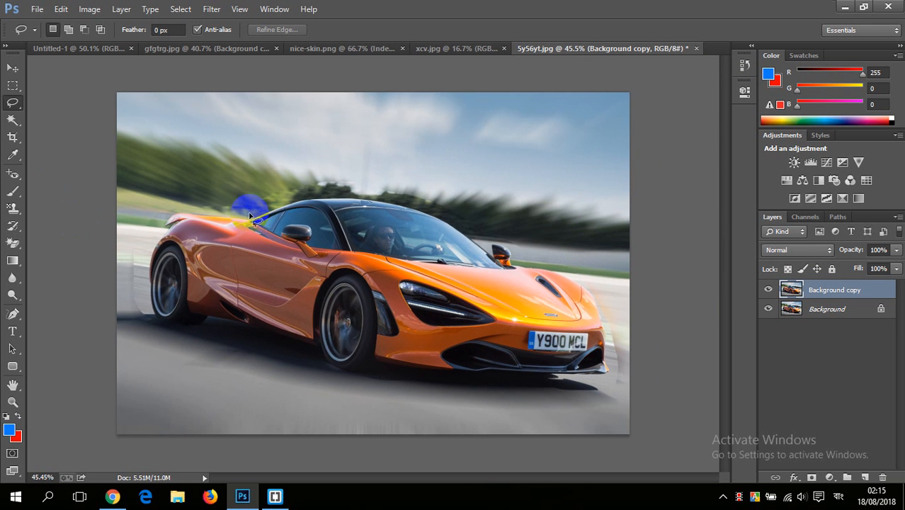
drag(249, 213, 272, 230)
scroll(163, 297, down, 3)
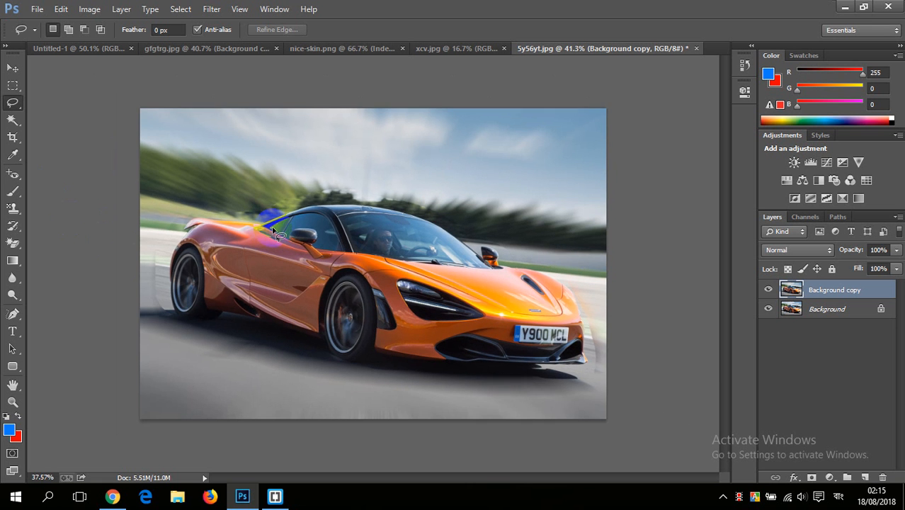
scroll(85, 333, up, 1)
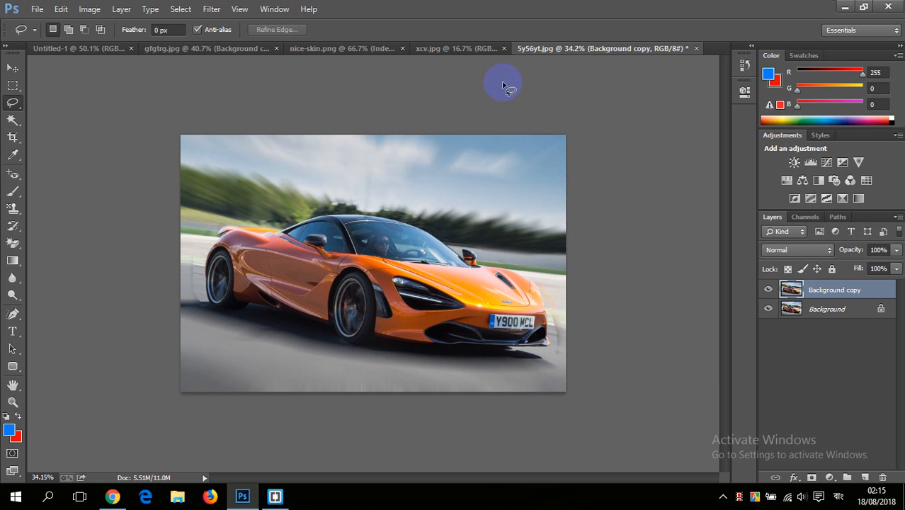
click(697, 48)
click(455, 196)
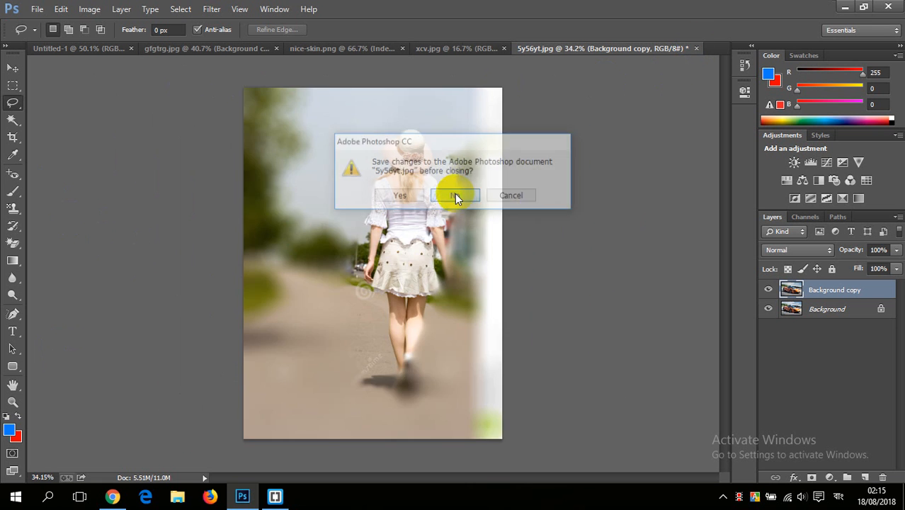
Step: Sharpen the woman's lower legs heavily using the Sharpen tool with a 125 px brush at 50% strength
click(13, 278)
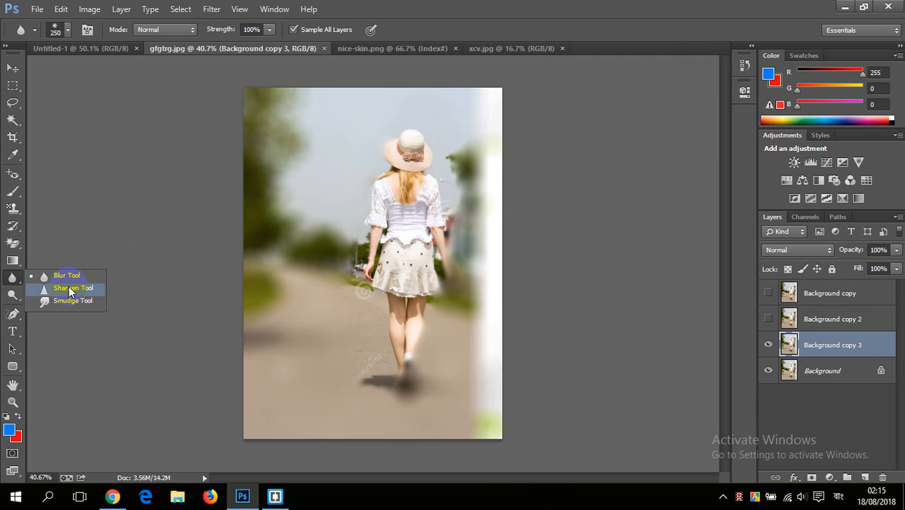
click(70, 288)
scroll(340, 274, up, 2)
scroll(337, 268, down, 1)
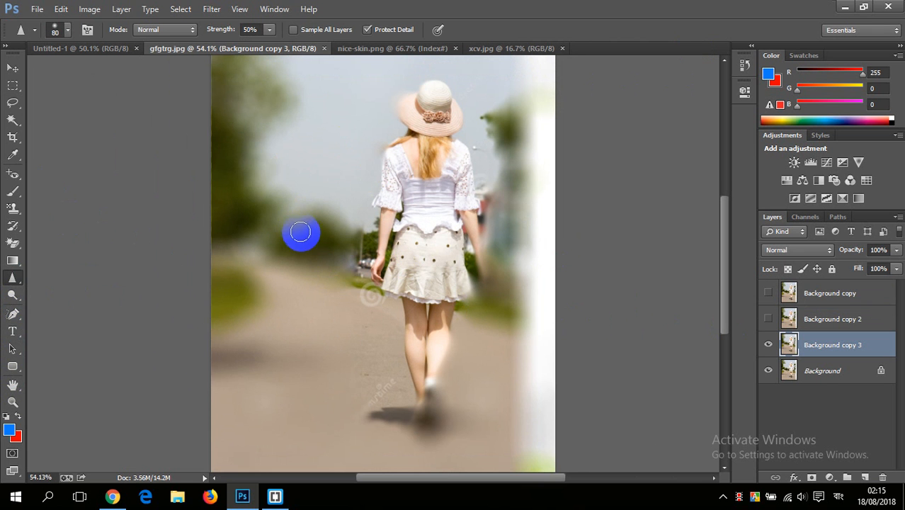
scroll(306, 235, up, 1)
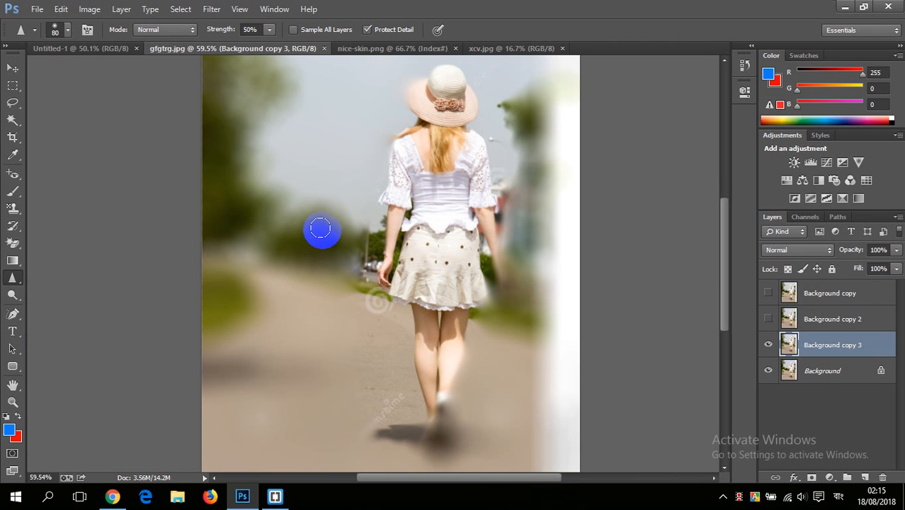
key(bracketright)
key(bracketright)
key(bracketright)
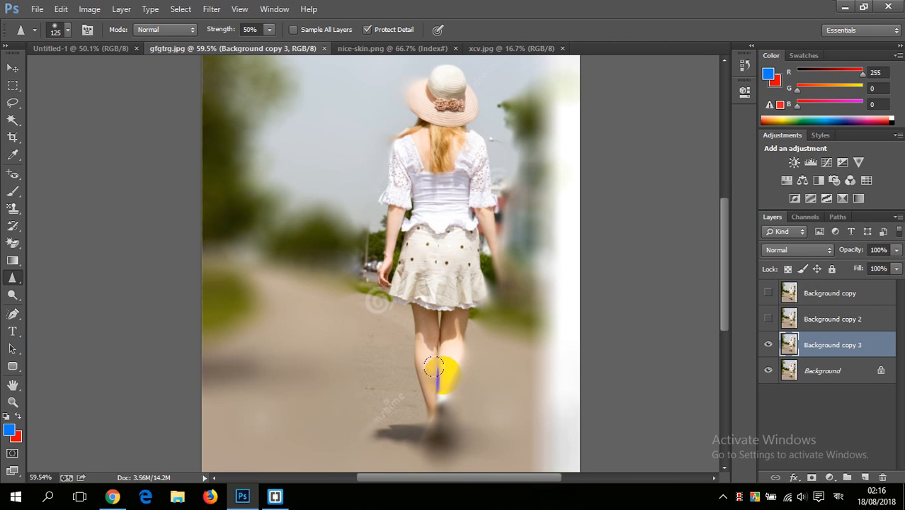
click(435, 402)
mouse_move(439, 377)
mouse_down()
mouse_move(430, 416)
mouse_move(438, 373)
mouse_move(448, 358)
mouse_move(458, 367)
mouse_move(439, 379)
mouse_move(444, 368)
mouse_move(451, 381)
mouse_move(442, 395)
mouse_move(451, 350)
mouse_move(448, 402)
mouse_move(439, 354)
mouse_move(439, 388)
mouse_up()
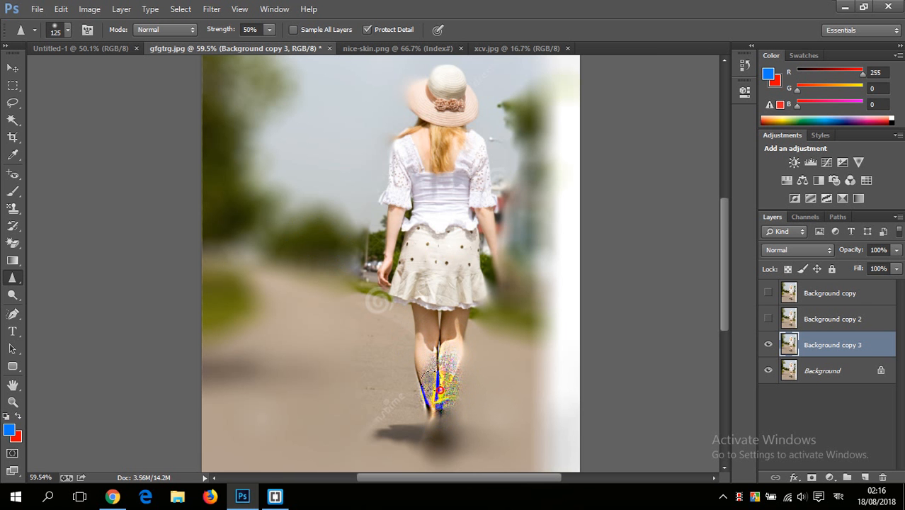
Step: Examine the over-sharpened area on the woman's lower legs both close up and within the whole photo
scroll(439, 389, up, 6)
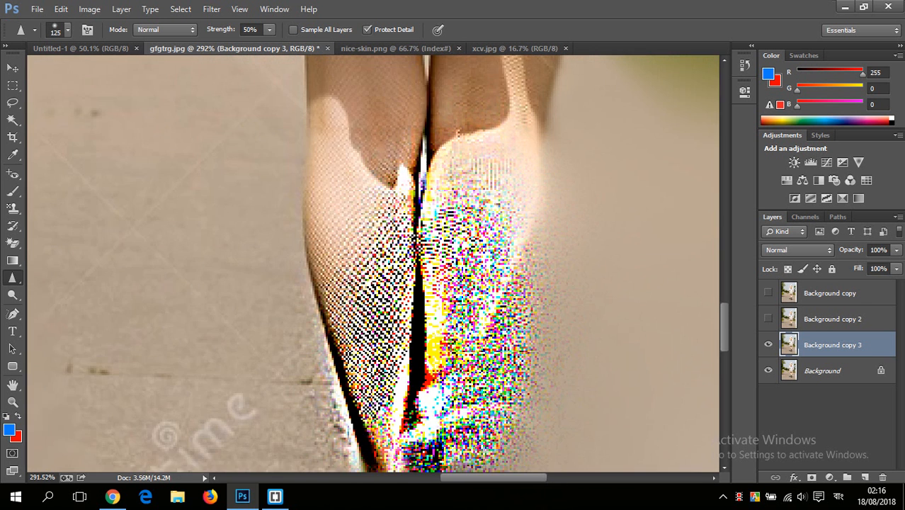
scroll(443, 355, down, 4)
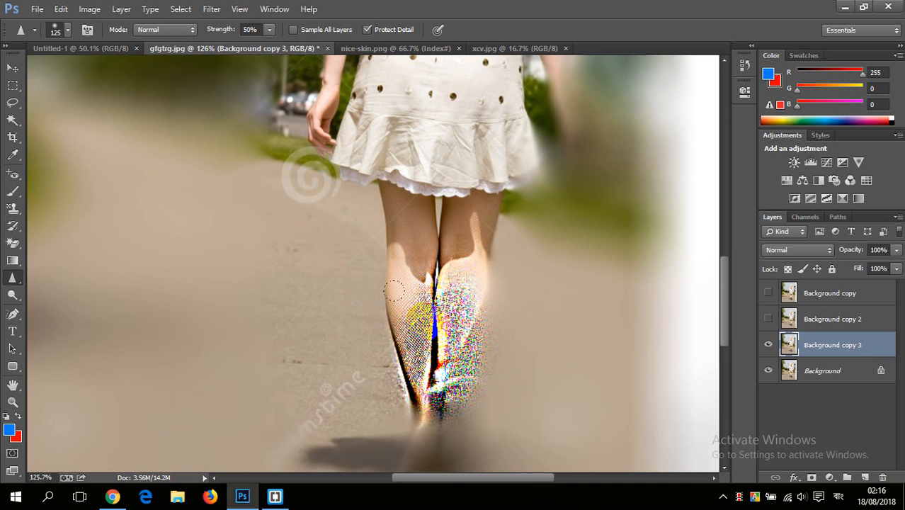
scroll(395, 290, down, 3)
scroll(414, 308, up, 2)
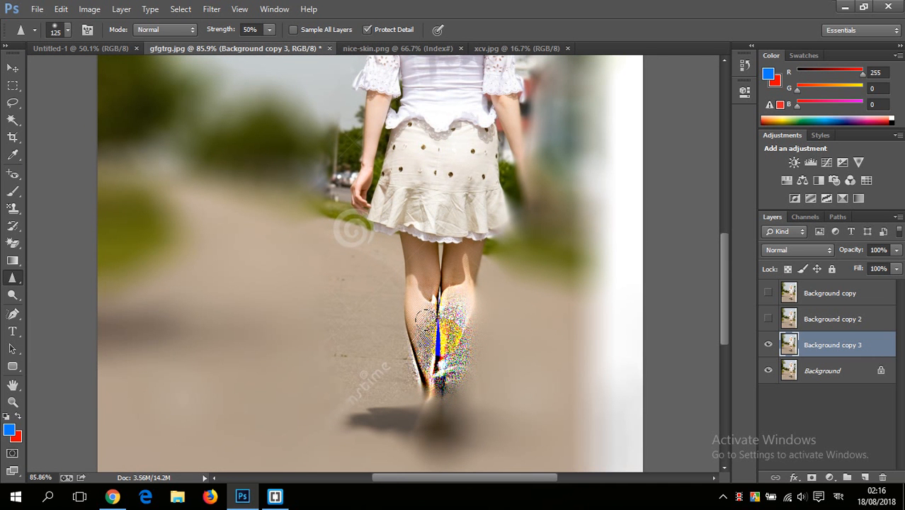
scroll(425, 319, down, 3)
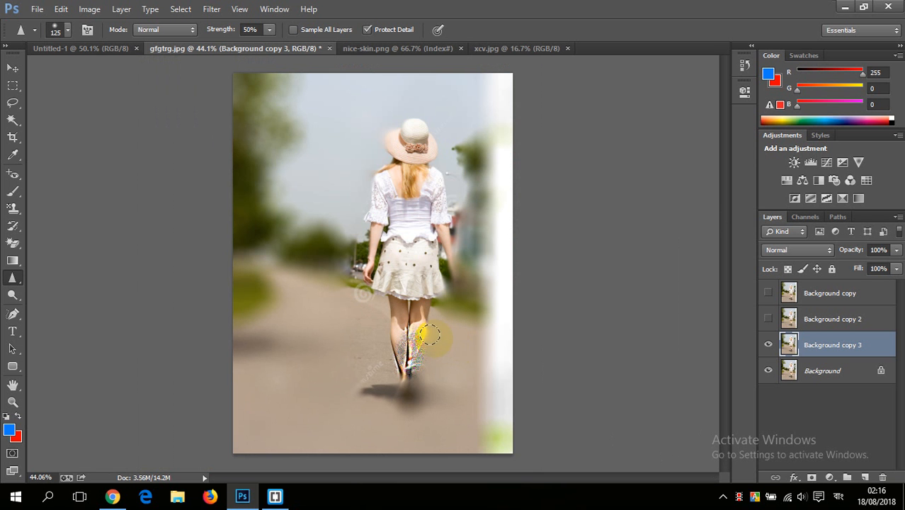
scroll(429, 336, up, 4)
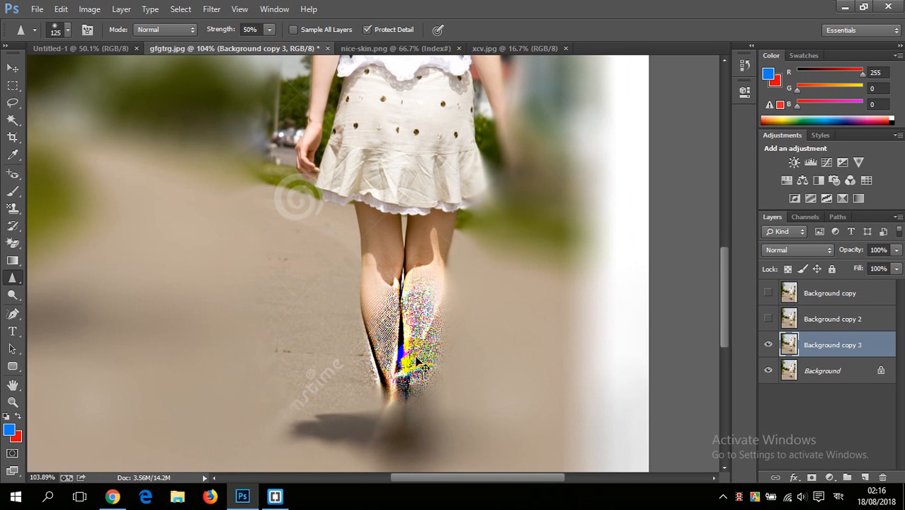
scroll(413, 333, down, 2)
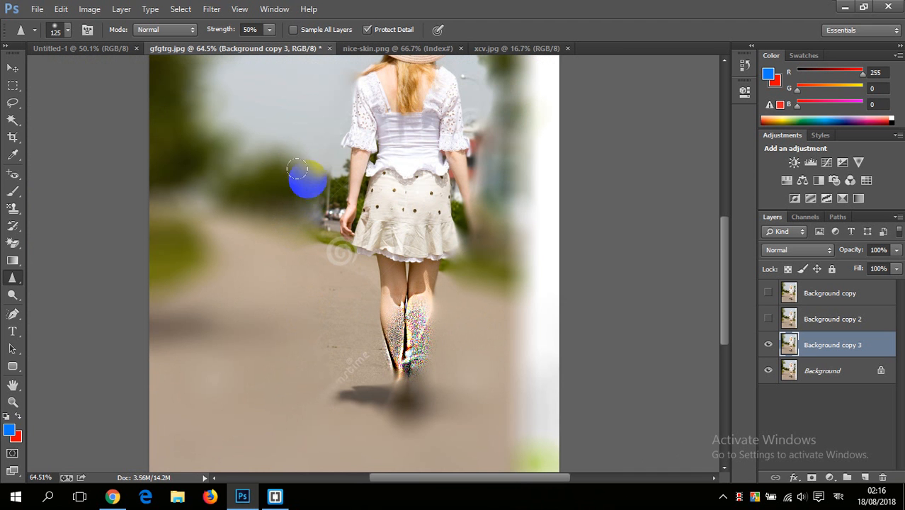
Step: Sharpen the blurred background beside the woman's skirt and along both her arms at 50% strength
click(305, 227)
click(294, 172)
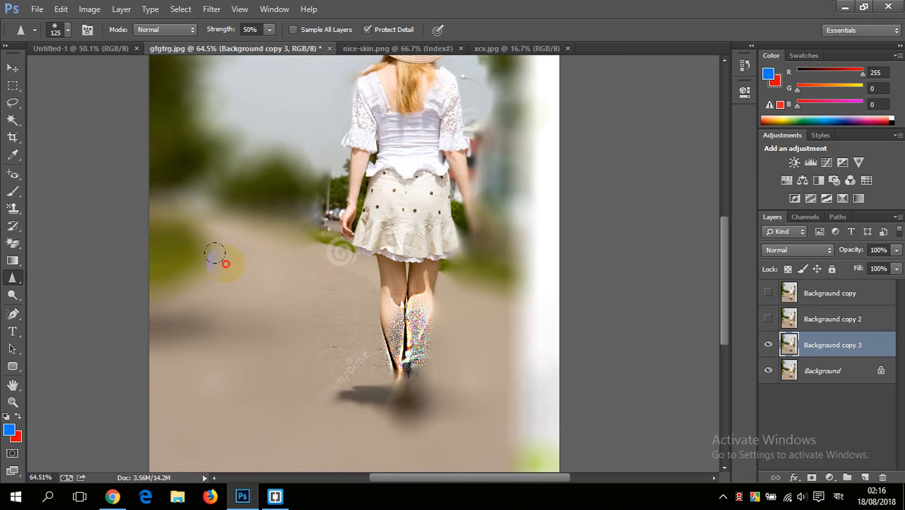
click(475, 206)
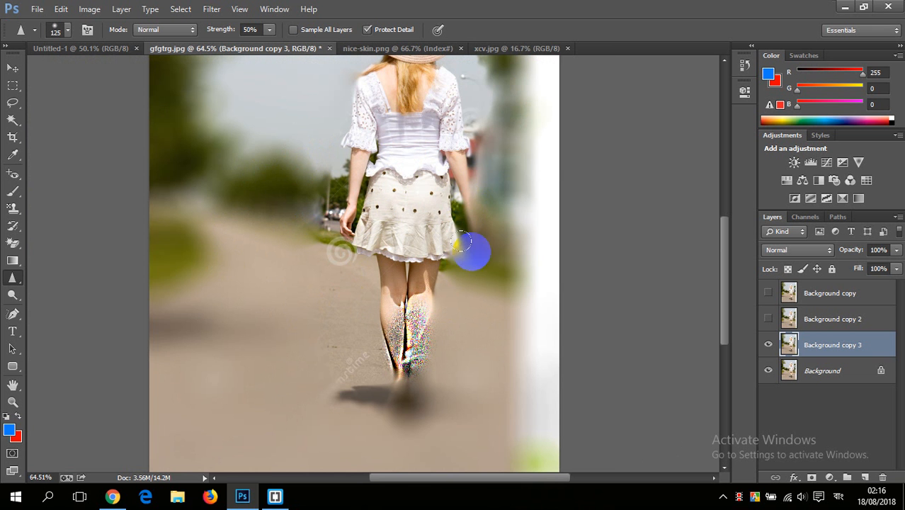
scroll(459, 138, up, 3)
scroll(457, 130, up, 2)
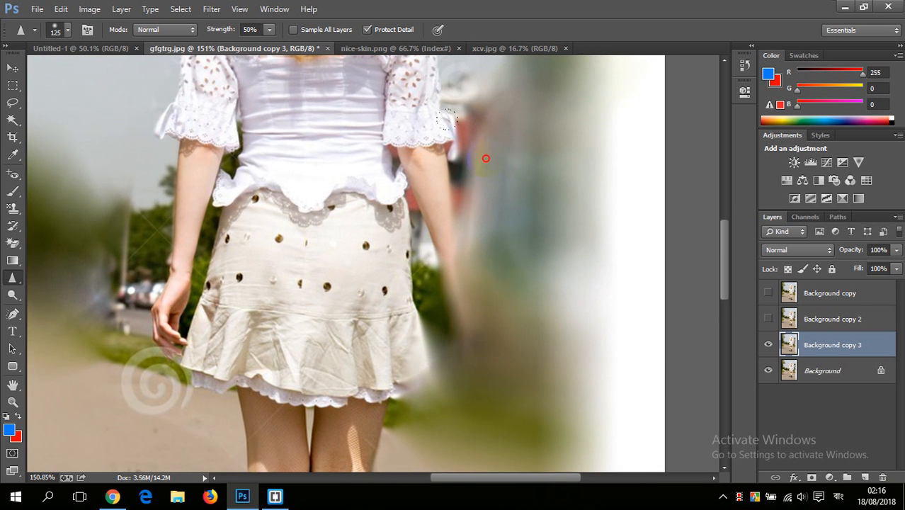
scroll(457, 241, up, 2)
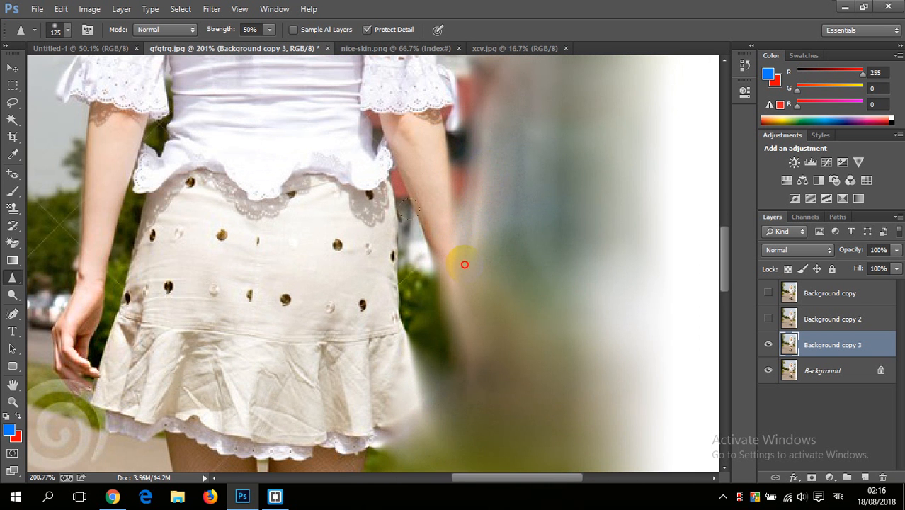
scroll(457, 266, down, 3)
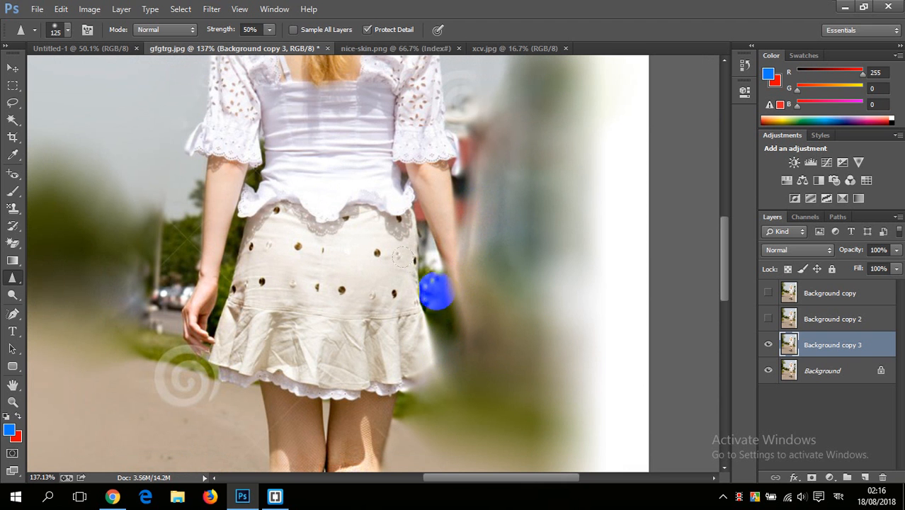
Step: Set the sharpening strength to 67%, sample all layers, and sharpen around the woman's arms, sleeves and the tree edge
click(269, 29)
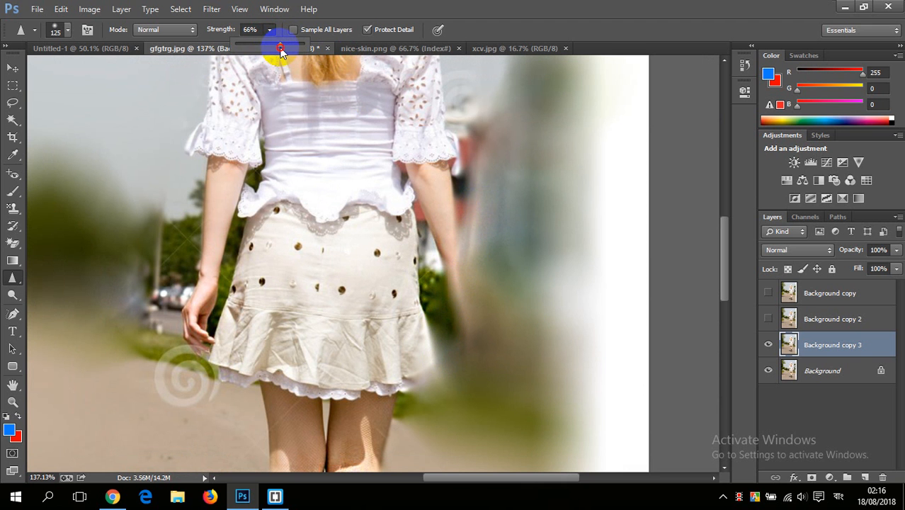
drag(281, 51, 282, 50)
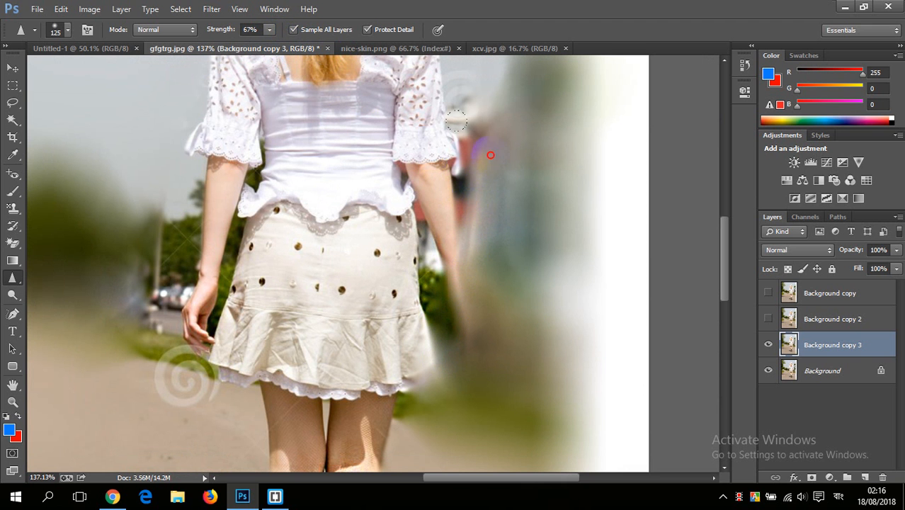
mouse_move(449, 229)
mouse_down()
mouse_move(460, 329)
mouse_move(477, 99)
mouse_move(432, 182)
mouse_move(445, 204)
mouse_move(447, 151)
mouse_up()
scroll(491, 297, up, 5)
scroll(496, 170, up, 3)
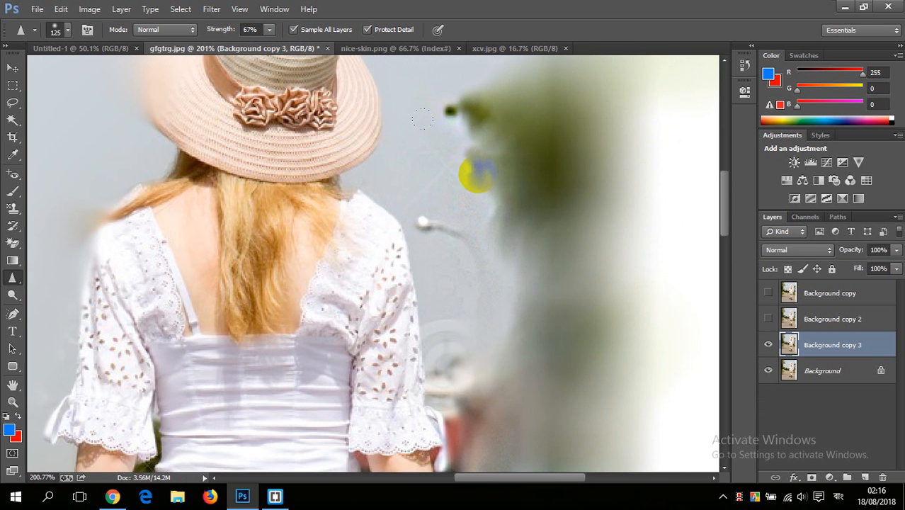
drag(389, 180, 542, 190)
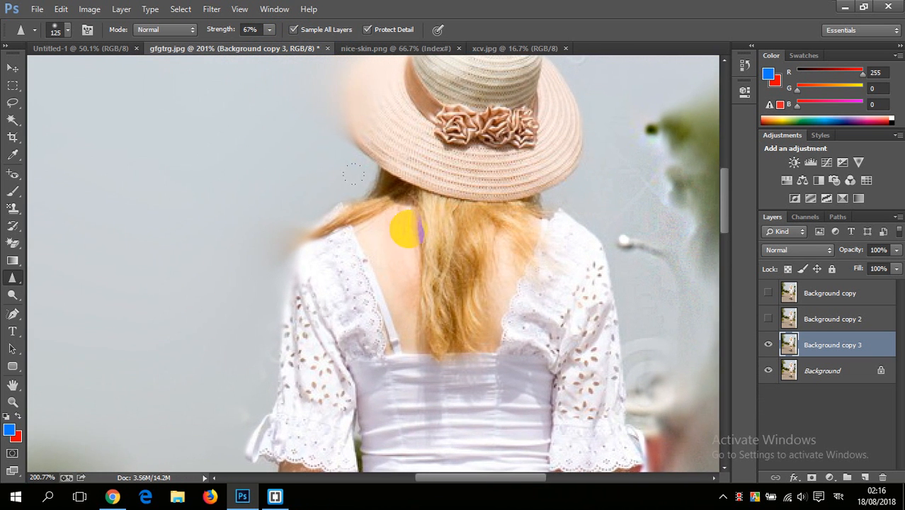
scroll(394, 181, down, 6)
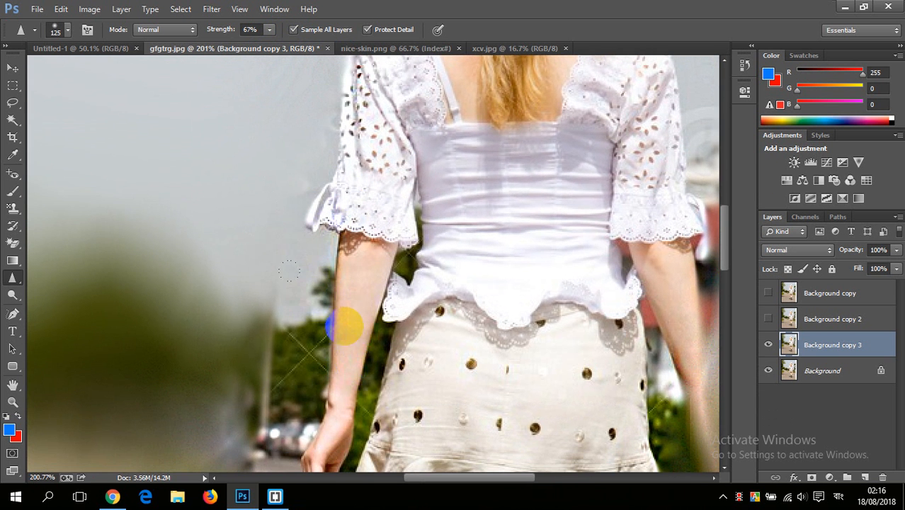
Step: Hide the Background copy 3 layer and duplicate the original Background layer
key(ctrl+0)
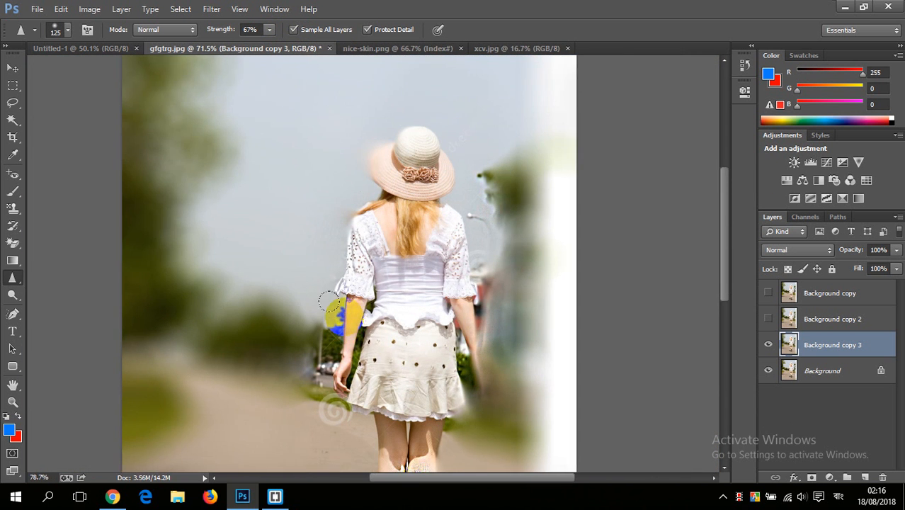
scroll(330, 310, up, 1)
click(782, 347)
click(769, 345)
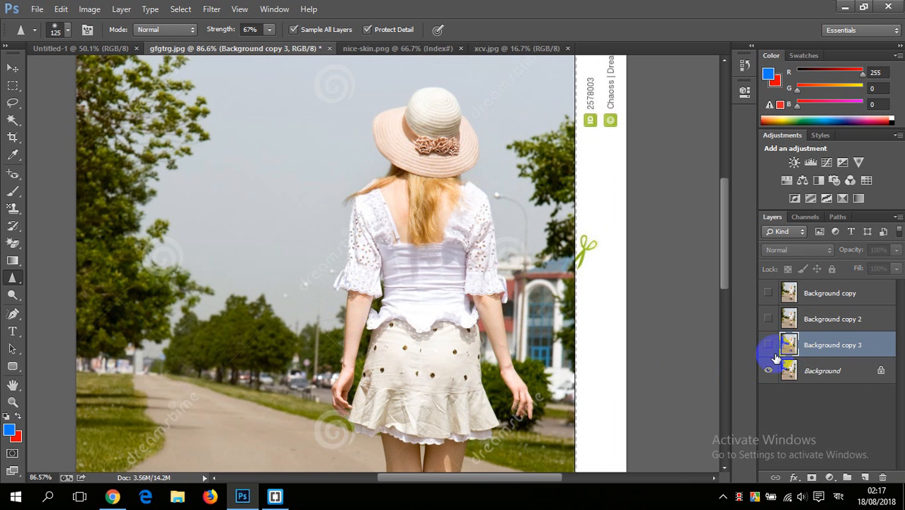
drag(825, 374, 871, 486)
drag(847, 378, 865, 478)
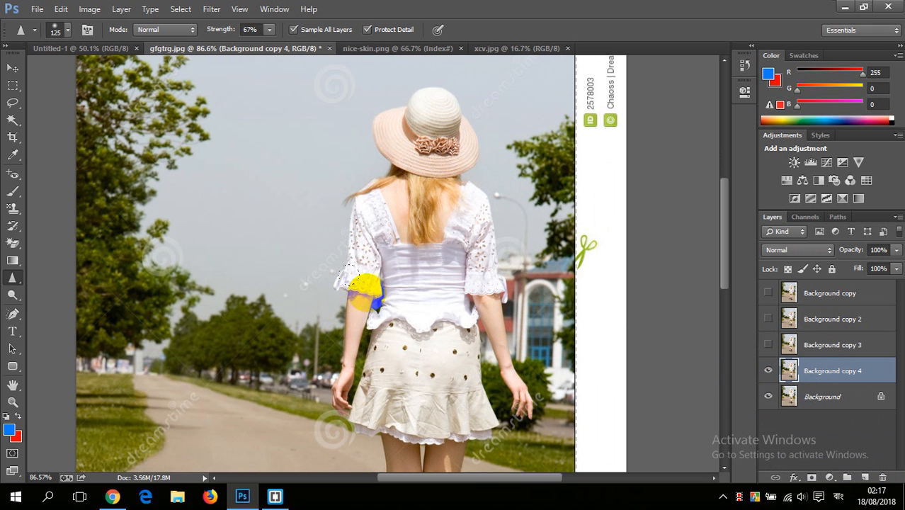
Step: Switch to the Smudge tool and enable sampling of all layers
drag(14, 279, 76, 304)
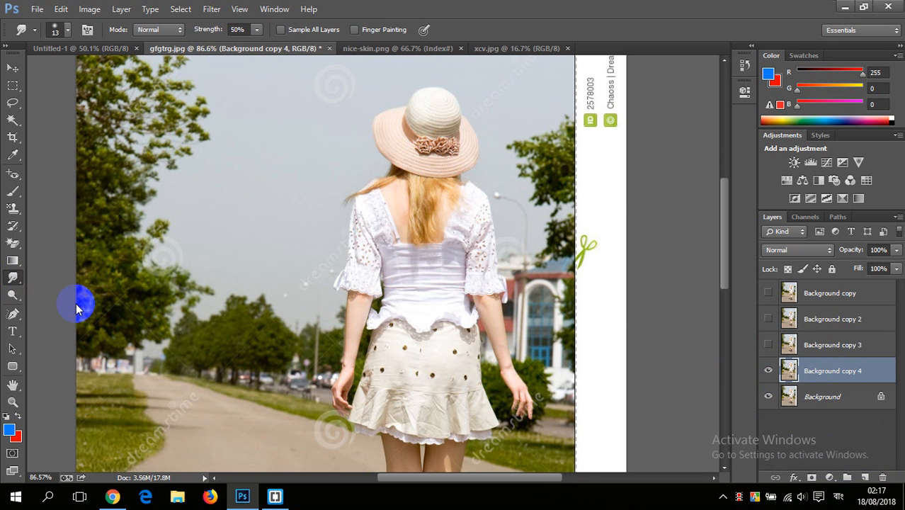
scroll(425, 187, up, 3)
scroll(424, 185, down, 3)
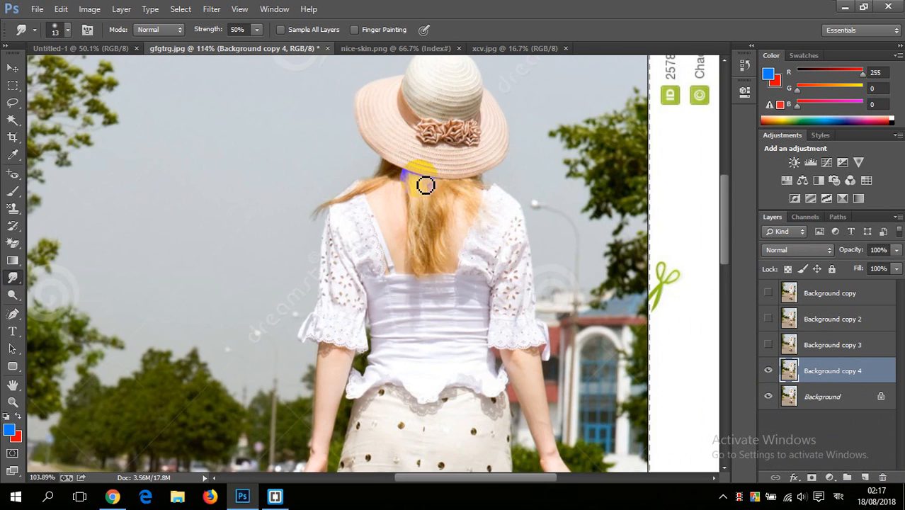
drag(395, 156, 386, 166)
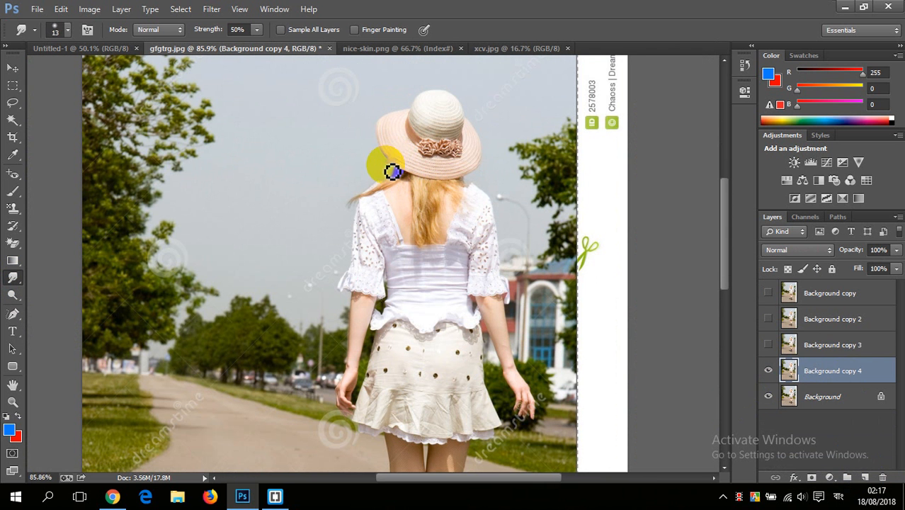
click(286, 32)
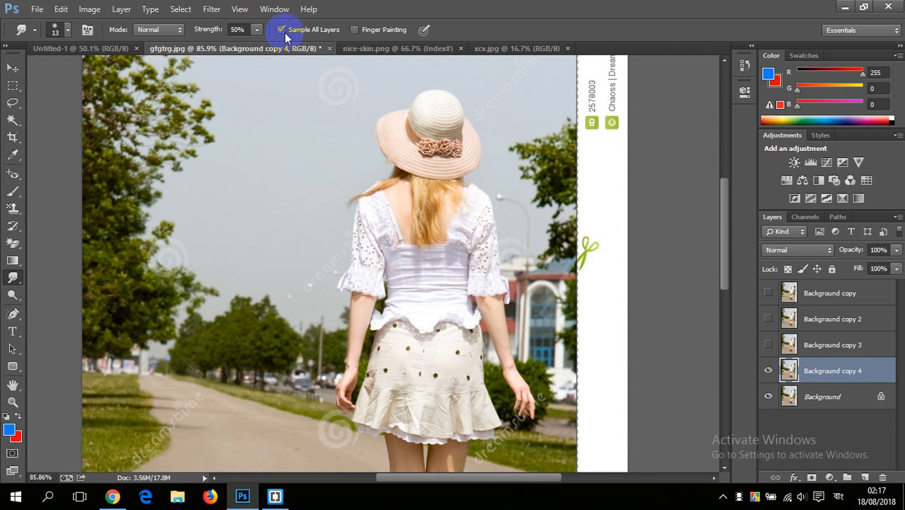
Step: Look over the portrait in nice-skin.png and close that document
click(386, 48)
scroll(392, 229, up, 2)
scroll(392, 229, down, 2)
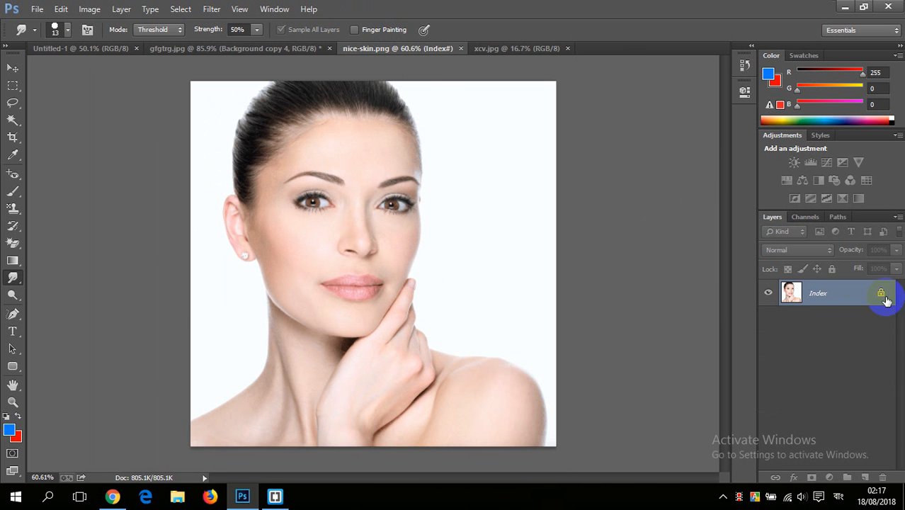
click(463, 48)
Step: Switch to xcv.jpg and duplicate its Background layer
click(385, 50)
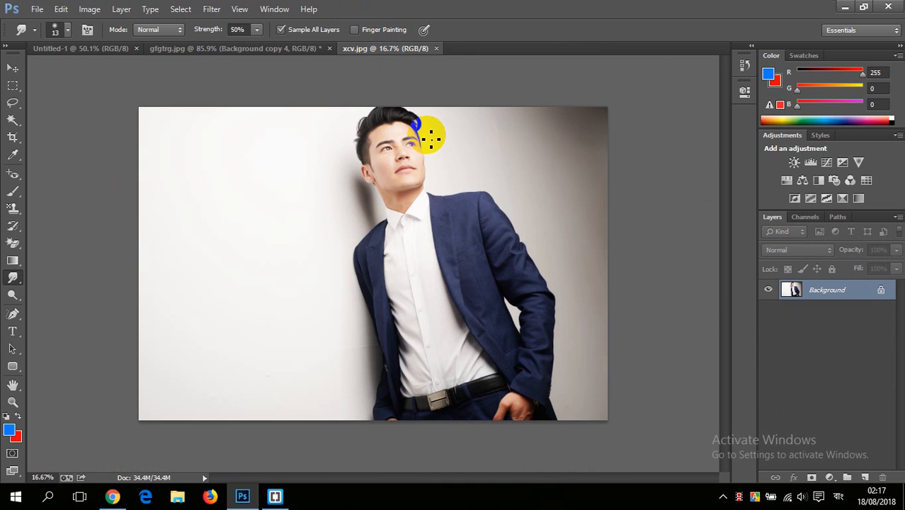
drag(822, 290, 866, 479)
Step: Enlarge the Smudge brush to 100 px and smudge the skin along the man's nose on the Background copy layer
scroll(415, 159, up, 6)
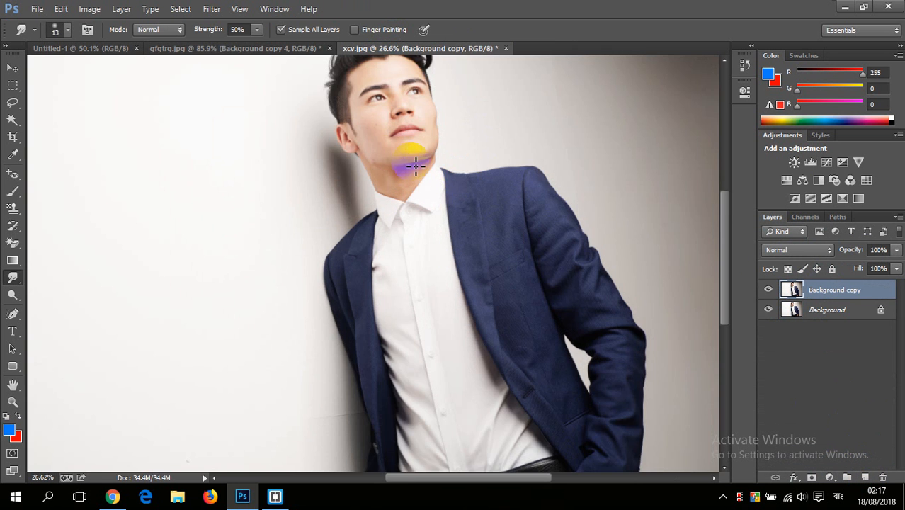
mouse_move(464, 115)
mouse_down()
mouse_move(428, 235)
mouse_move(384, 208)
mouse_up()
scroll(389, 241, up, 5)
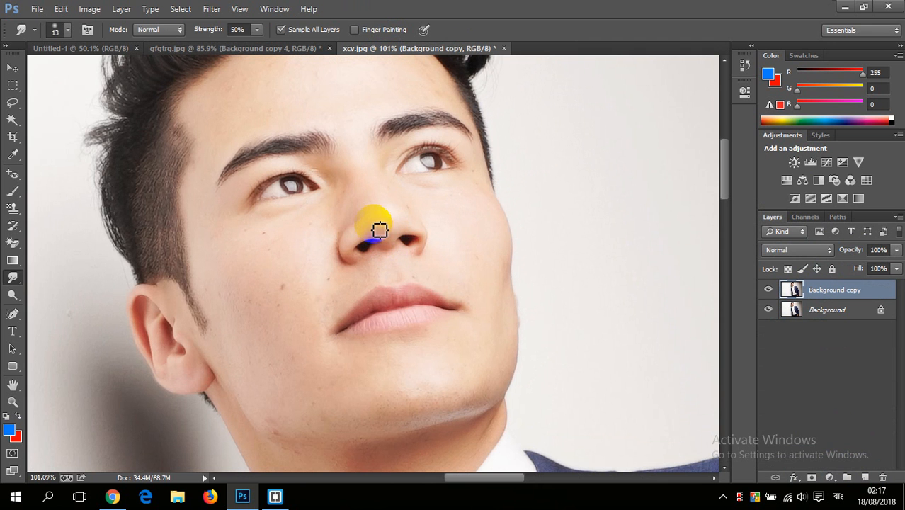
key(bracketright)
key(bracketright)
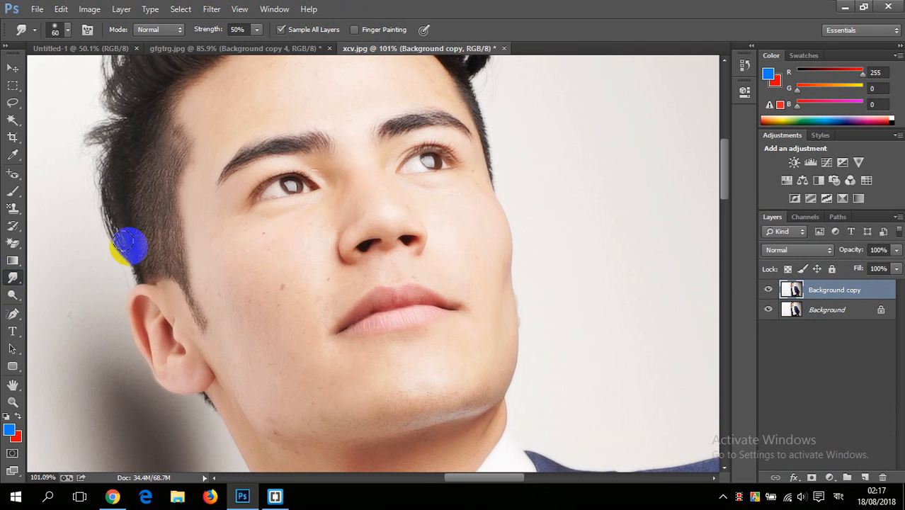
key(bracketright)
key(bracketright)
key(bracketright)
key(bracketright)
key(bracketright)
key(bracketright)
key(bracketright)
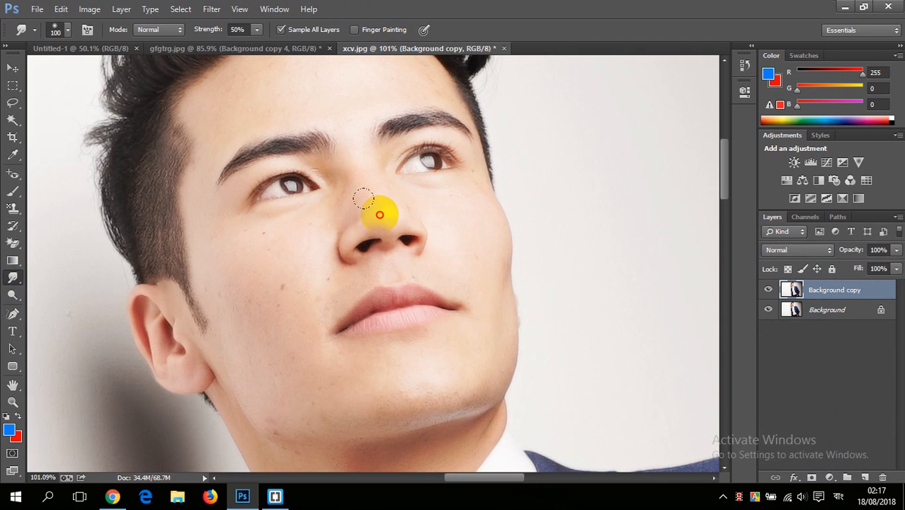
drag(364, 198, 387, 202)
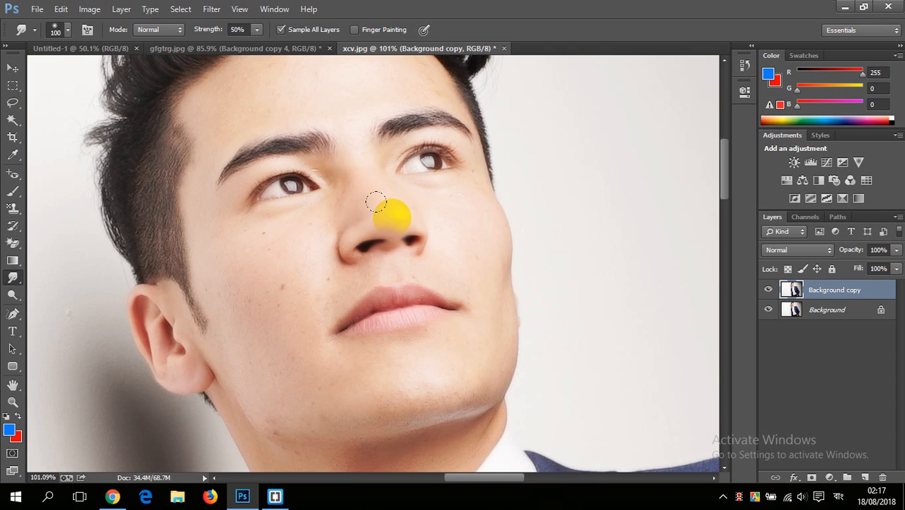
Step: Reduce the Smudge brush to 35 px and smudge along the edge of the man's upper lip
scroll(398, 290, up, 2)
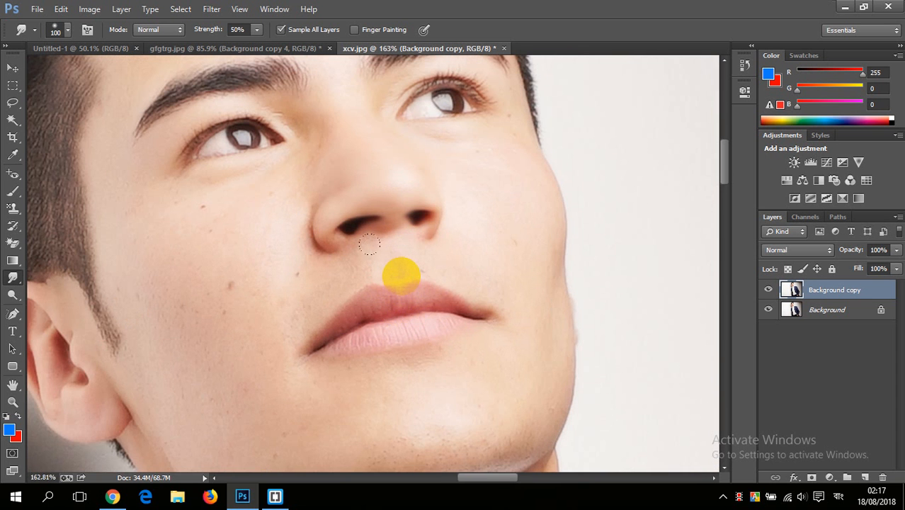
scroll(401, 275, up, 1)
scroll(402, 285, down, 1)
scroll(402, 285, up, 1)
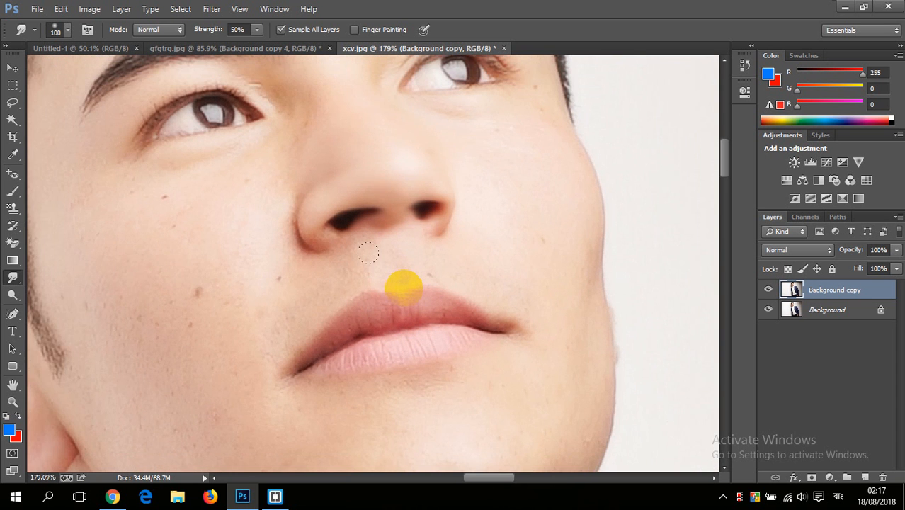
key(bracketleft)
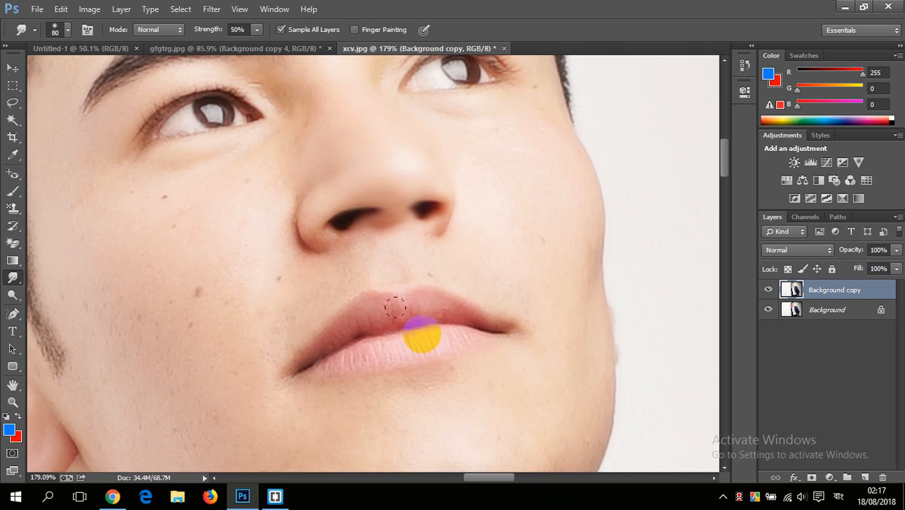
scroll(407, 344, up, 1)
scroll(461, 298, up, 1)
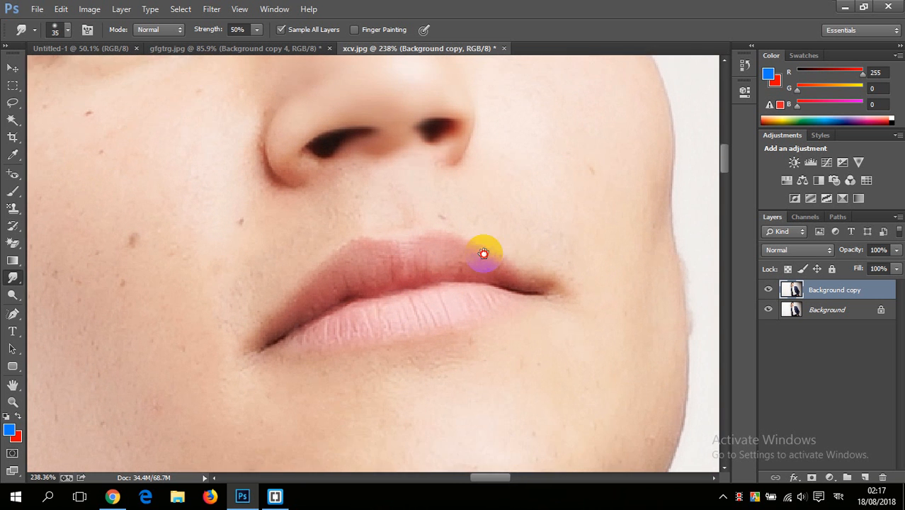
mouse_move(475, 246)
mouse_down()
mouse_move(449, 267)
mouse_move(503, 245)
mouse_move(291, 291)
mouse_move(430, 249)
mouse_move(432, 241)
mouse_move(462, 260)
mouse_move(399, 277)
mouse_move(393, 269)
mouse_move(357, 277)
mouse_up()
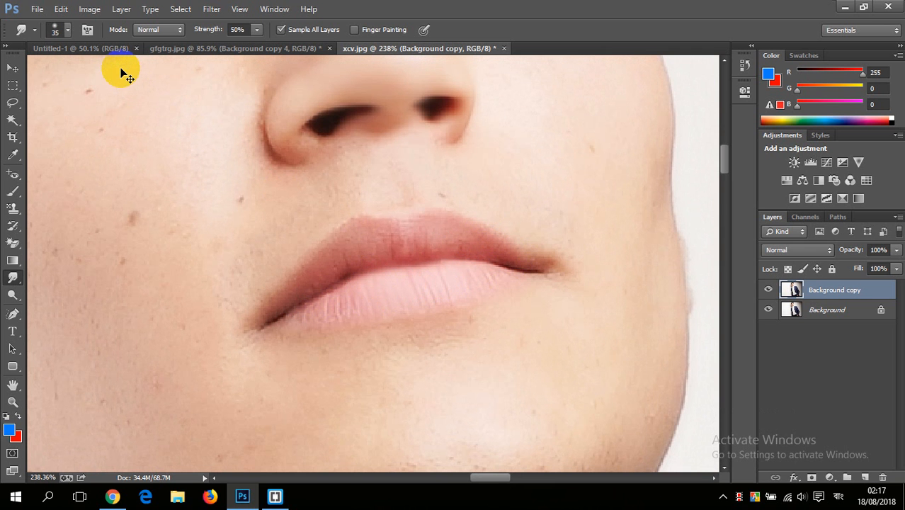
Step: Open h7uu.jpg from the Downloads folder
key(ctrl+o)
scroll(290, 161, down, 5)
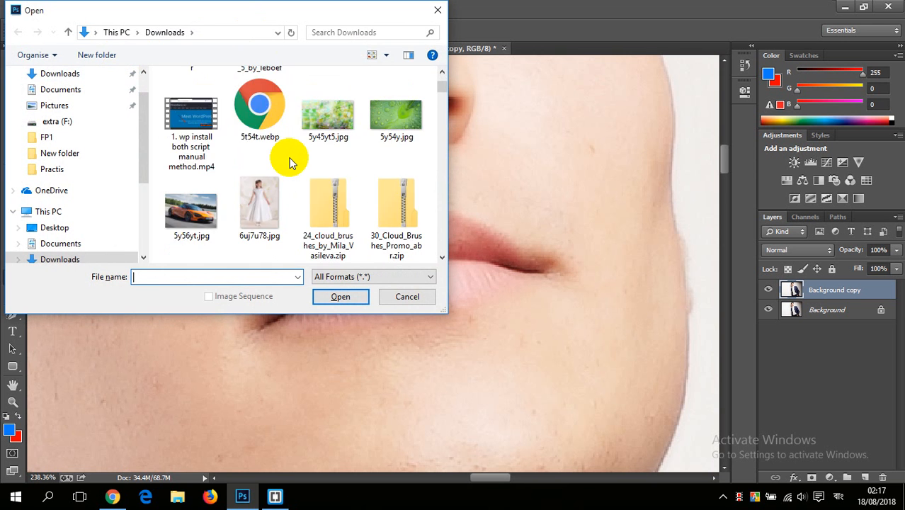
scroll(290, 161, down, 5)
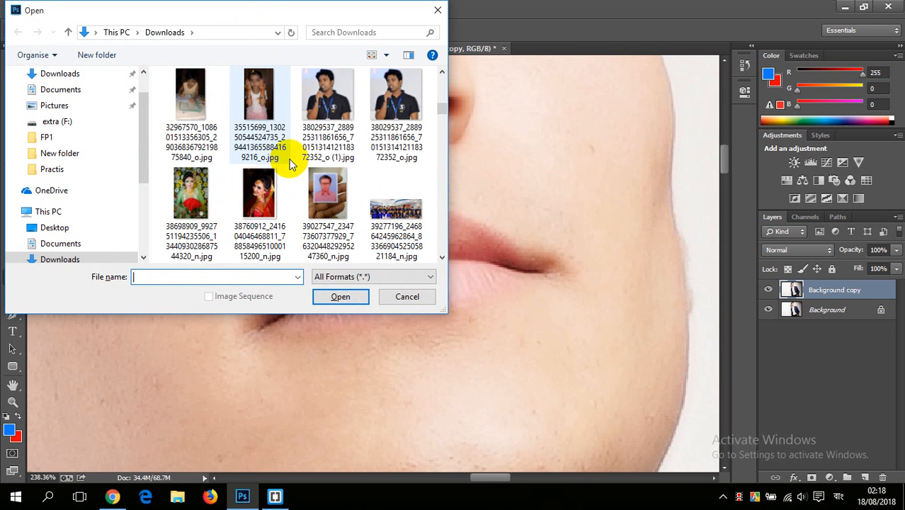
scroll(289, 163, down, 8)
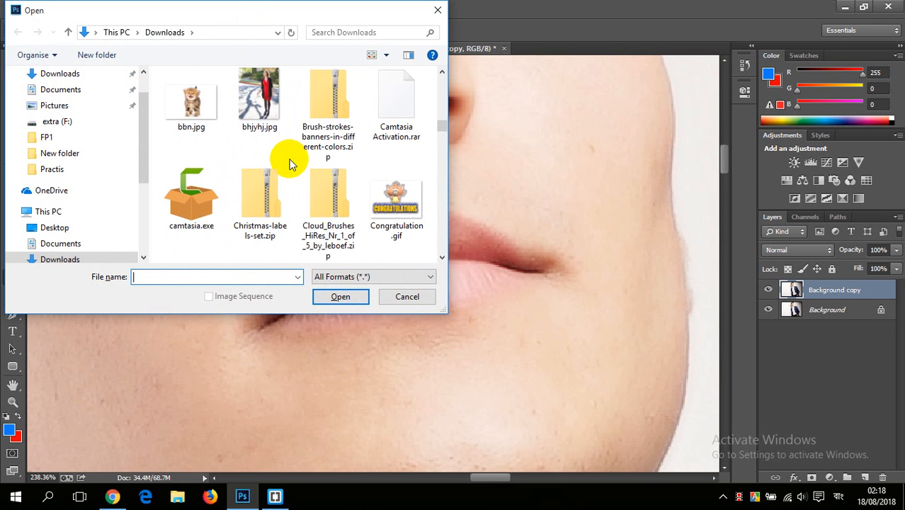
scroll(289, 163, down, 8)
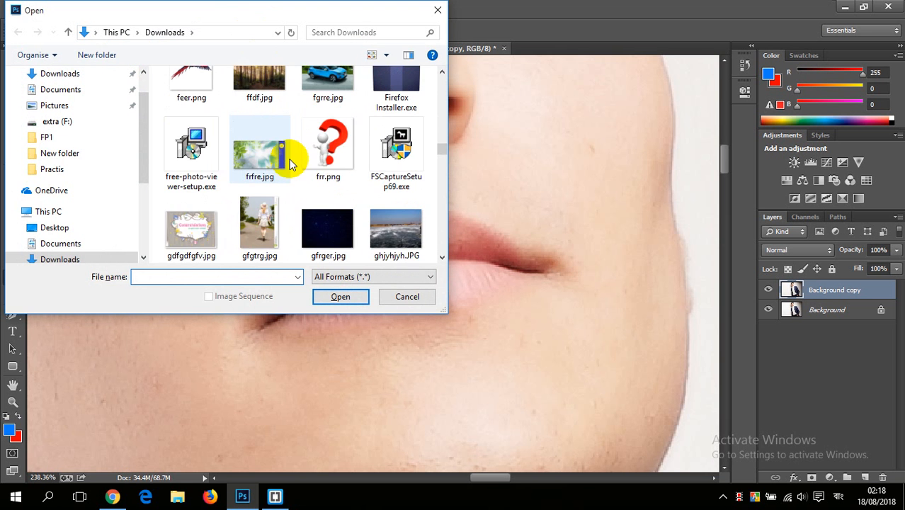
scroll(290, 162, down, 6)
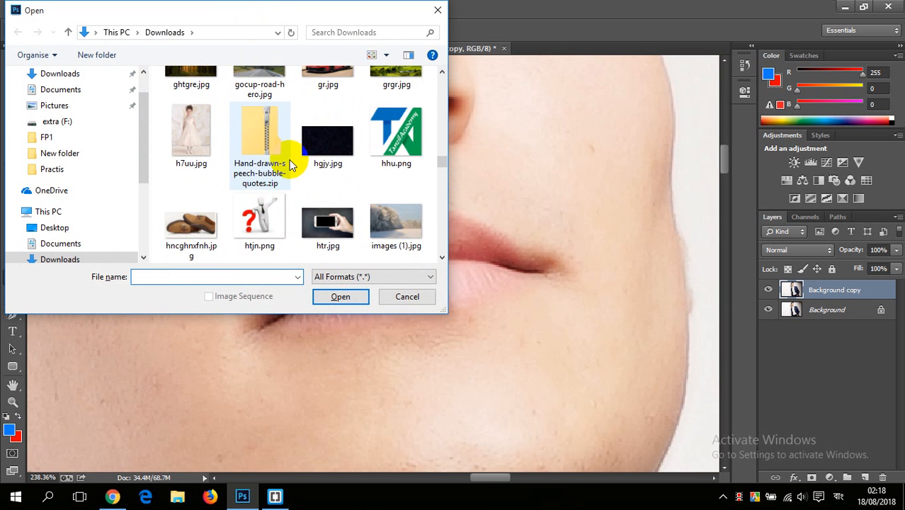
scroll(289, 163, down, 3)
scroll(289, 163, up, 3)
double_click(190, 95)
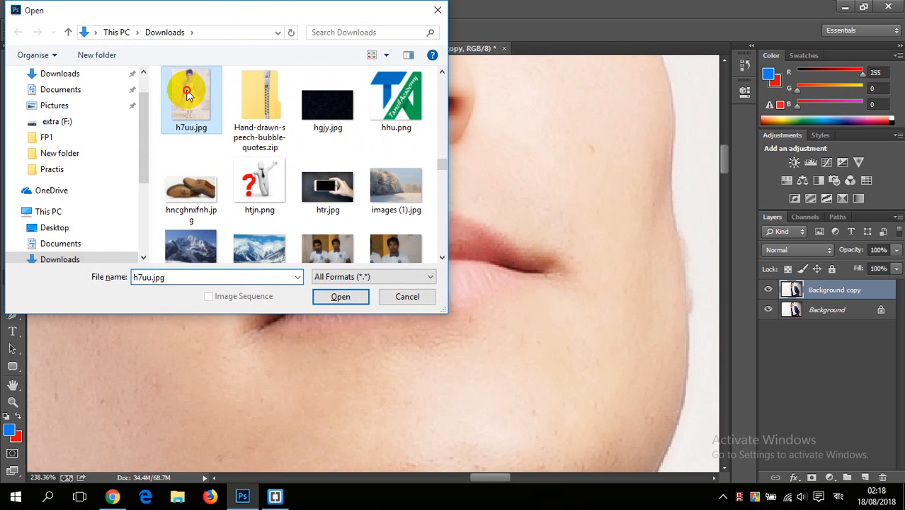
Step: Duplicate the Background layer of h7uu.jpg and close that document without saving
scroll(356, 149, up, 5)
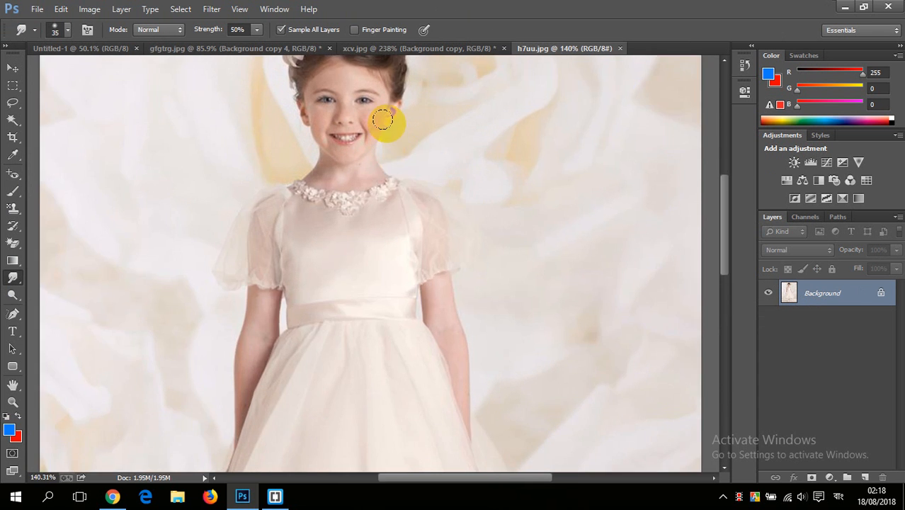
click(840, 296)
drag(840, 296, 871, 479)
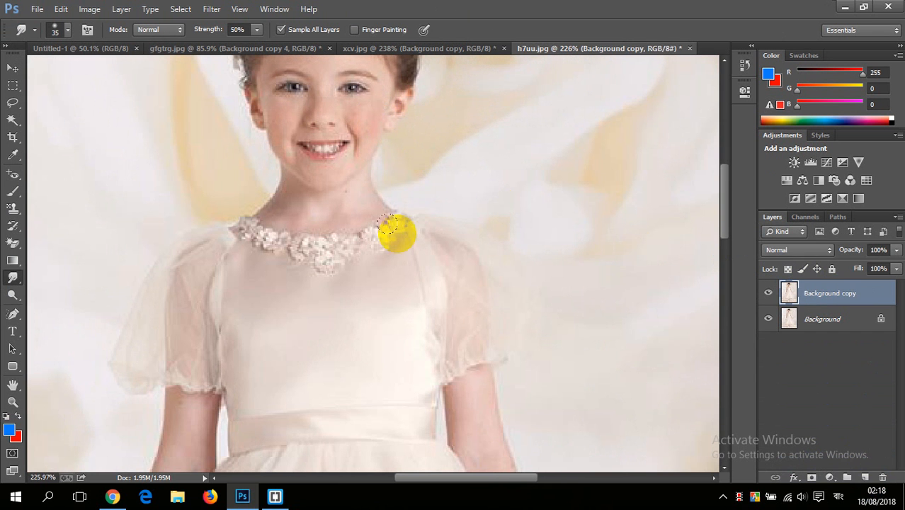
scroll(376, 219, up, 4)
scroll(306, 128, down, 7)
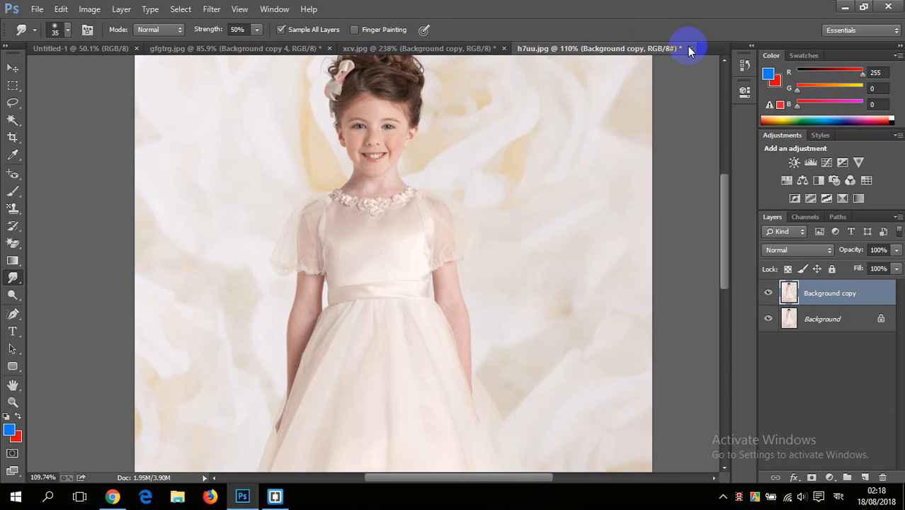
click(691, 50)
click(457, 197)
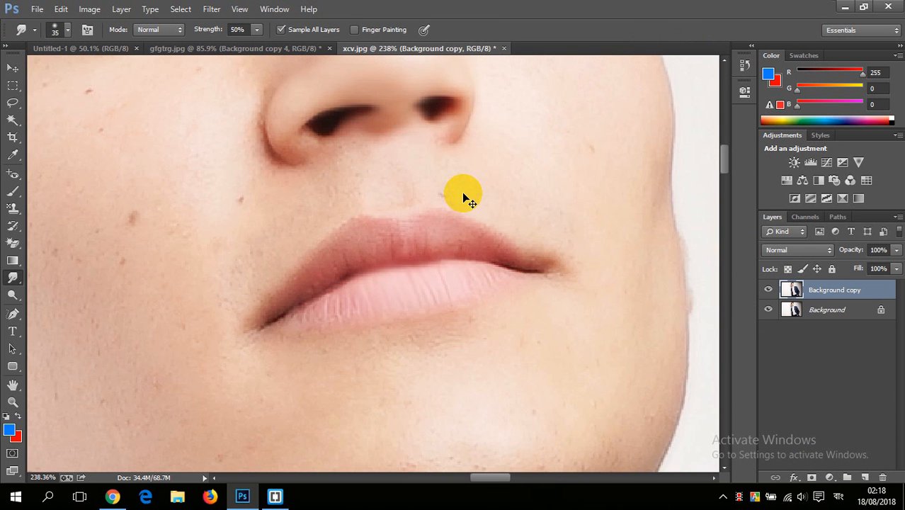
Step: Open yhyth.jpg from the Downloads folder and duplicate its Background layer
key(ctrl+o)
scroll(329, 199, down, 5)
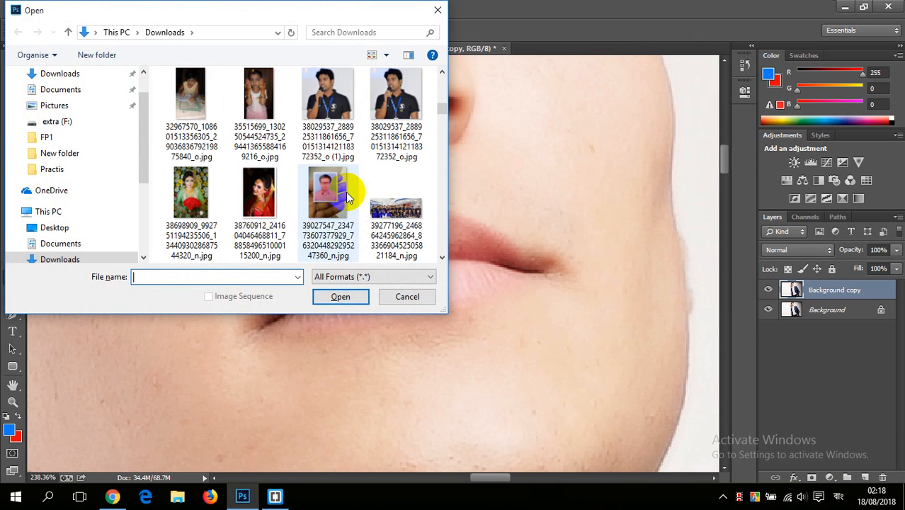
scroll(331, 185, down, 10)
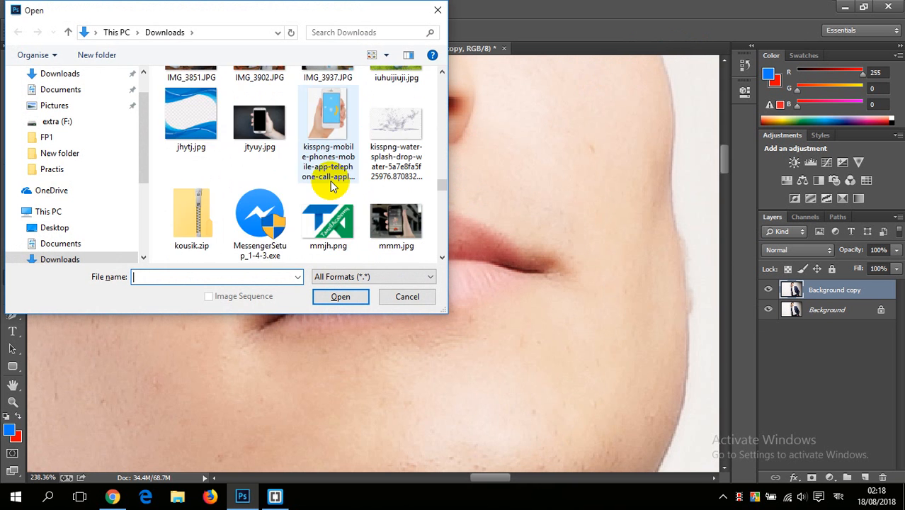
scroll(330, 180, down, 10)
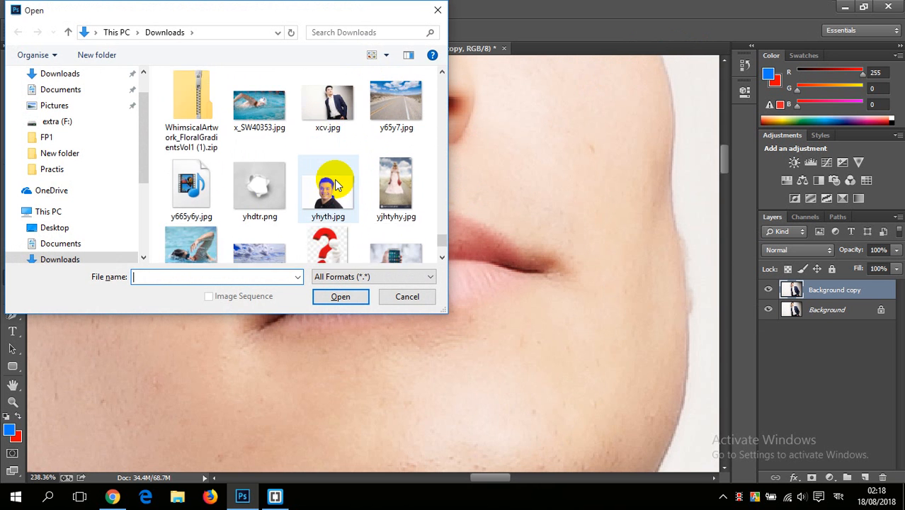
scroll(338, 185, up, 1)
scroll(339, 202, down, 2)
click(328, 90)
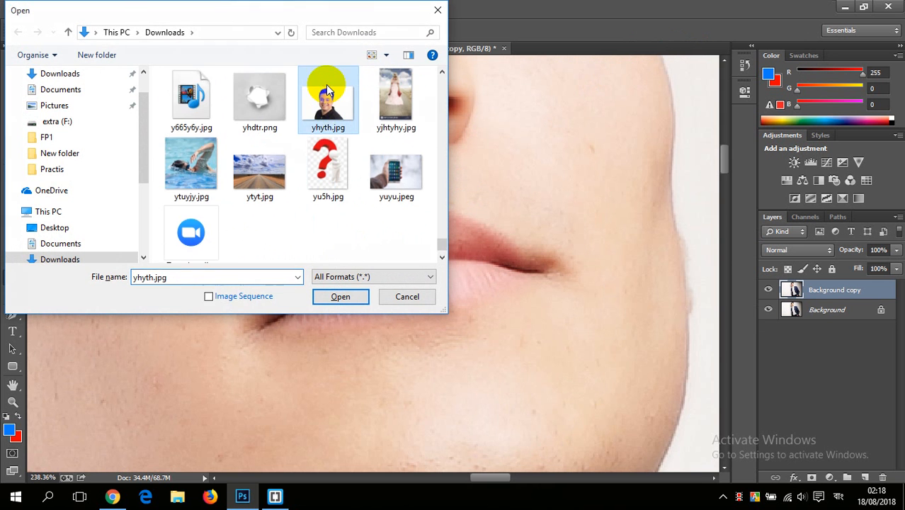
double_click(327, 90)
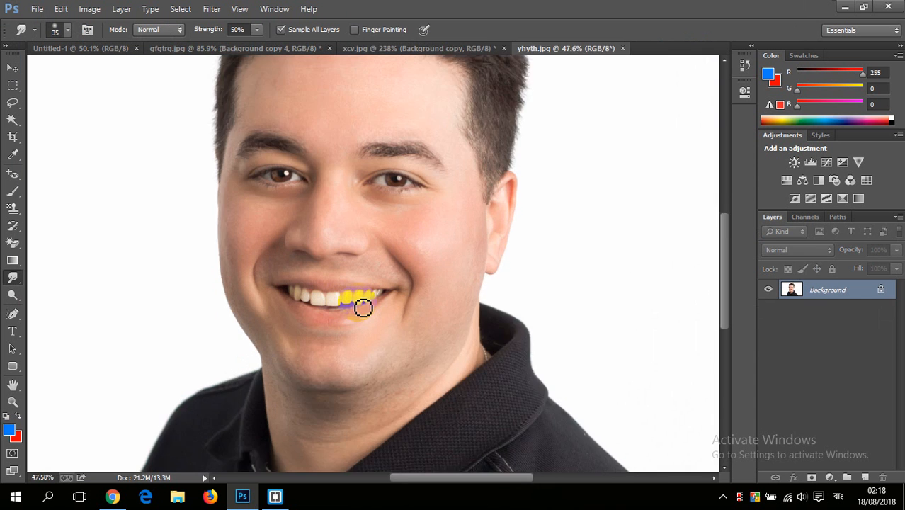
scroll(362, 307, up, 3)
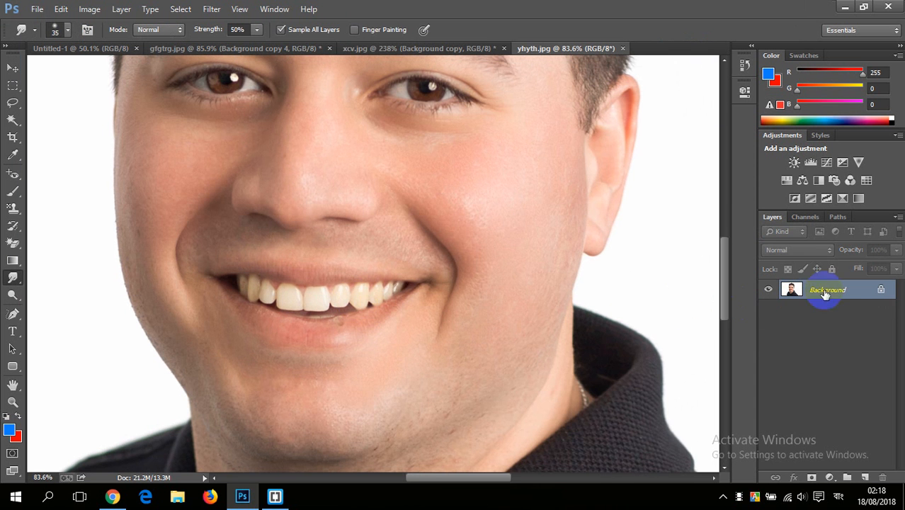
drag(825, 294, 865, 478)
Step: Smudge the inner edge of the man's lower lip with the 35 px brush, covering the lower teeth and the blemish
scroll(442, 331, up, 5)
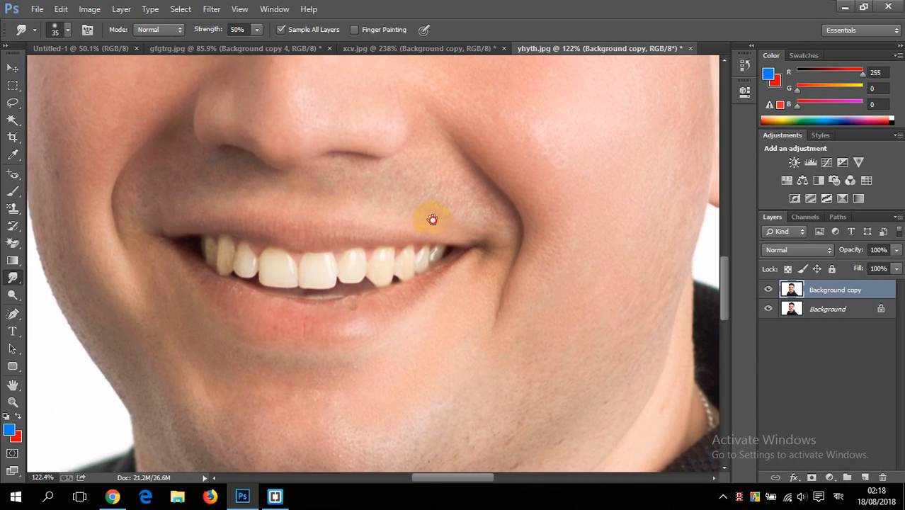
scroll(324, 262, up, 1)
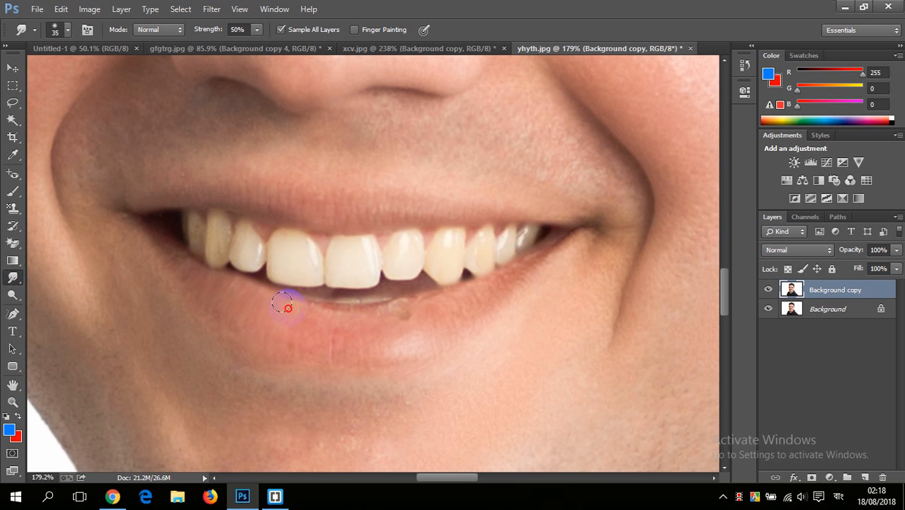
scroll(320, 305, up, 3)
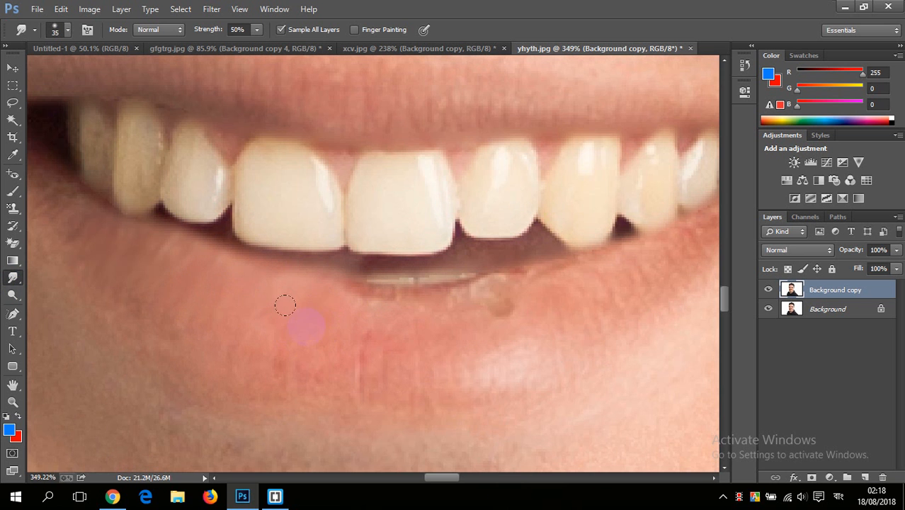
mouse_move(352, 288)
mouse_down()
mouse_move(330, 267)
mouse_move(362, 265)
mouse_up()
mouse_move(413, 298)
mouse_down()
mouse_move(418, 272)
mouse_move(459, 289)
mouse_move(462, 274)
mouse_move(486, 286)
mouse_move(486, 269)
mouse_move(462, 271)
mouse_move(461, 261)
mouse_move(538, 273)
mouse_up()
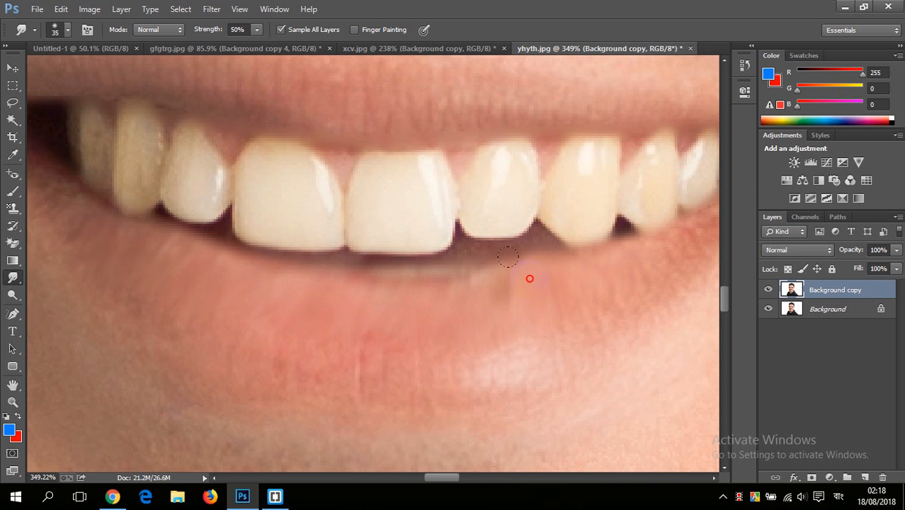
mouse_move(479, 265)
mouse_down()
mouse_move(463, 289)
mouse_move(453, 257)
mouse_move(431, 290)
mouse_move(418, 261)
mouse_move(400, 294)
mouse_move(390, 267)
mouse_move(378, 294)
mouse_move(365, 271)
mouse_move(342, 278)
mouse_up()
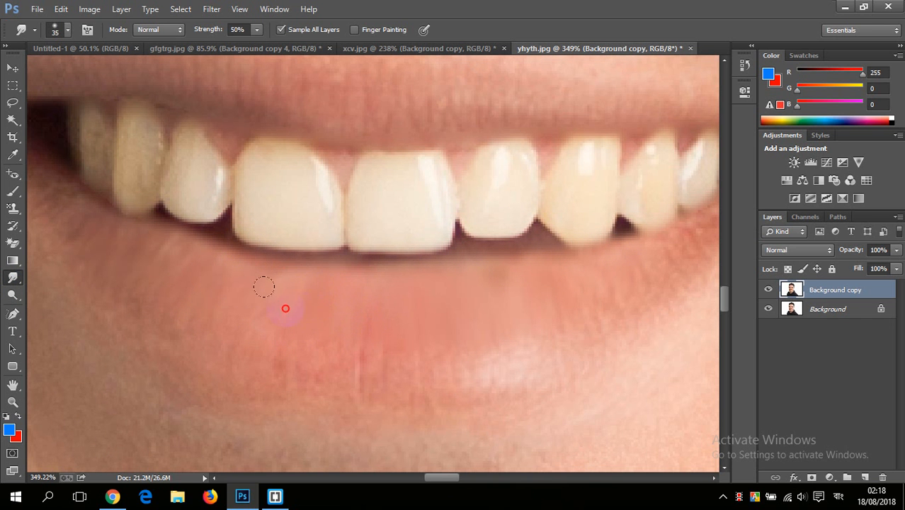
mouse_move(253, 272)
mouse_down()
mouse_move(214, 254)
mouse_move(161, 267)
mouse_move(122, 248)
mouse_up()
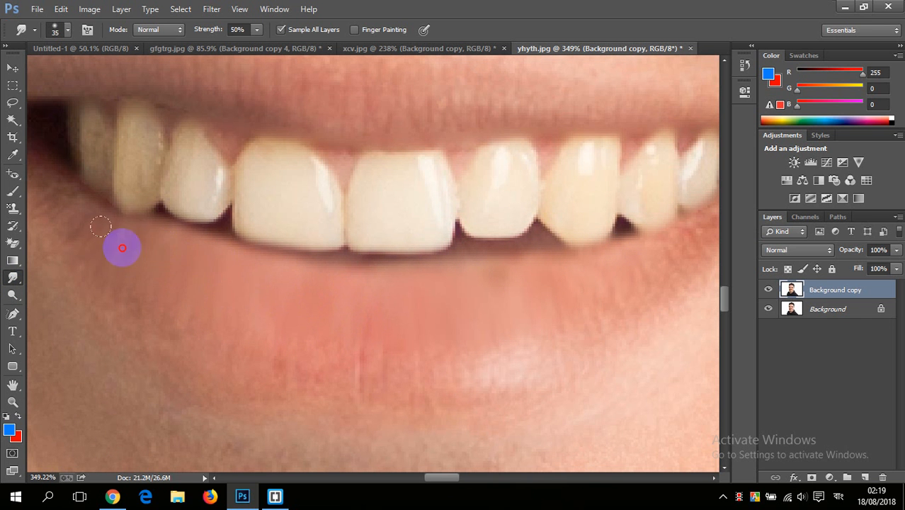
Step: Smudge the lower edge of the man's upper lip along the gums to smooth the line above the teeth
scroll(216, 261, down, 8)
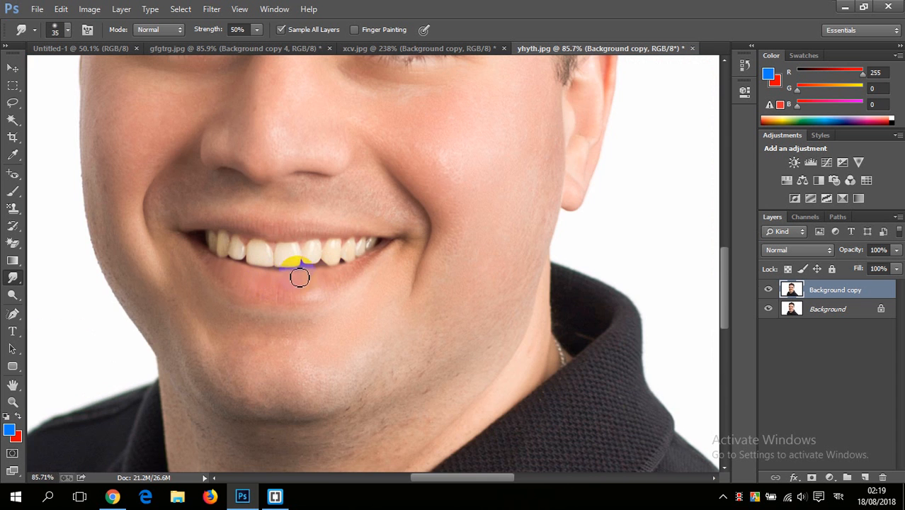
scroll(290, 276, up, 5)
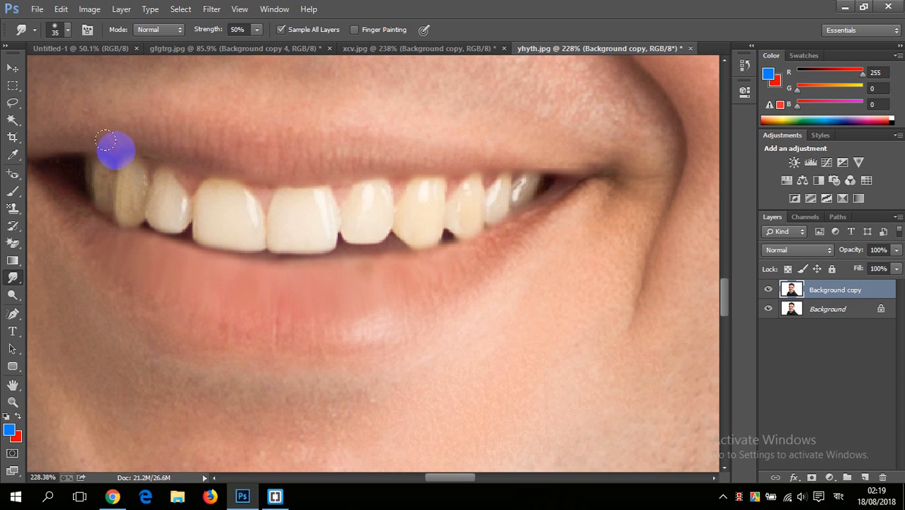
mouse_move(105, 141)
mouse_down()
mouse_move(138, 150)
mouse_move(160, 143)
mouse_move(238, 159)
mouse_up()
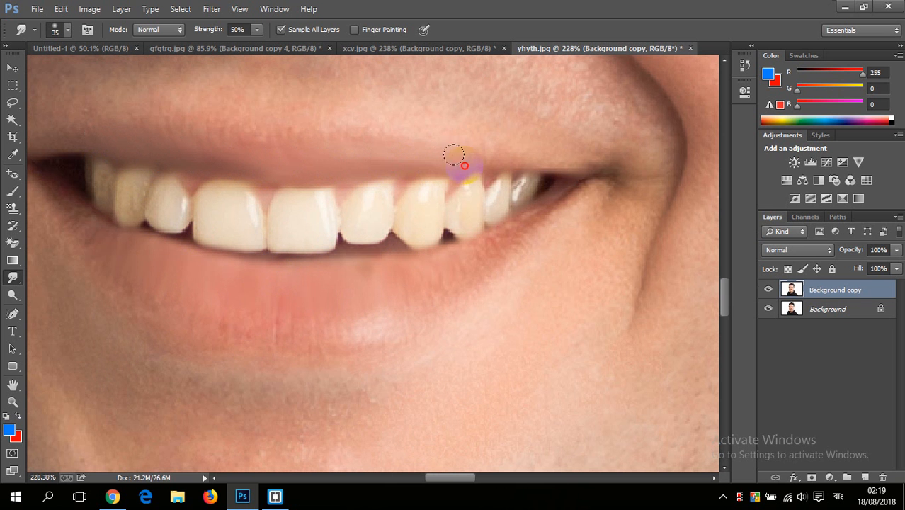
mouse_move(454, 154)
mouse_down()
mouse_move(535, 153)
mouse_move(436, 161)
mouse_up()
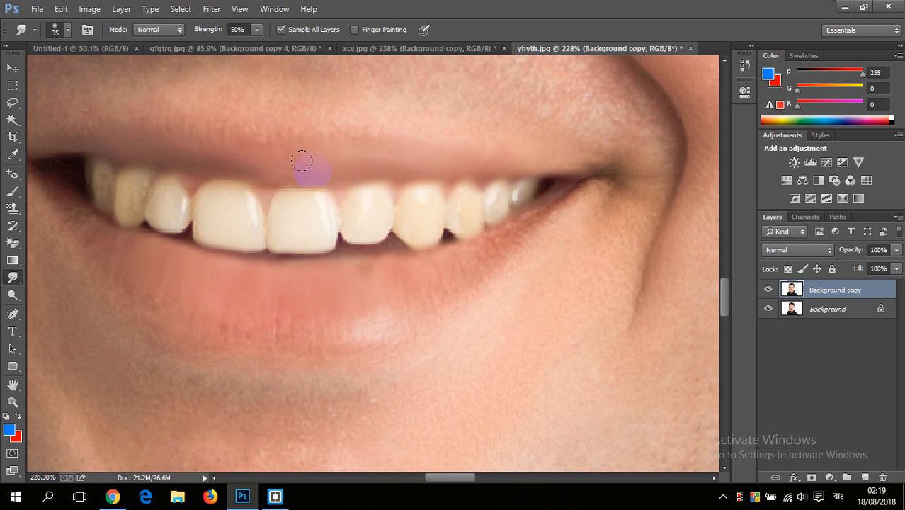
Step: Smudge the upper lip's edge from its centre to the mouth corner on the man's right with the 35 px brush at 50% strength
drag(301, 161, 117, 152)
scroll(382, 255, down, 5)
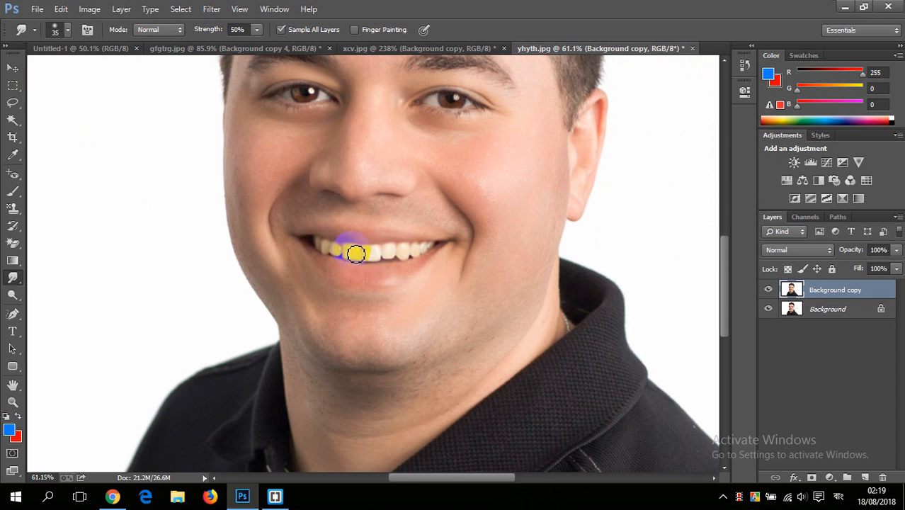
scroll(383, 262, up, 2)
scroll(383, 262, down, 3)
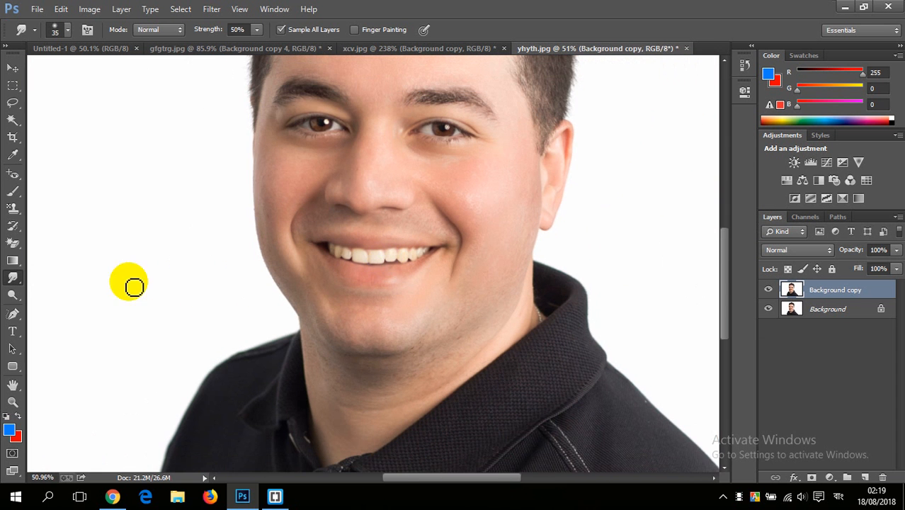
click(13, 280)
click(81, 300)
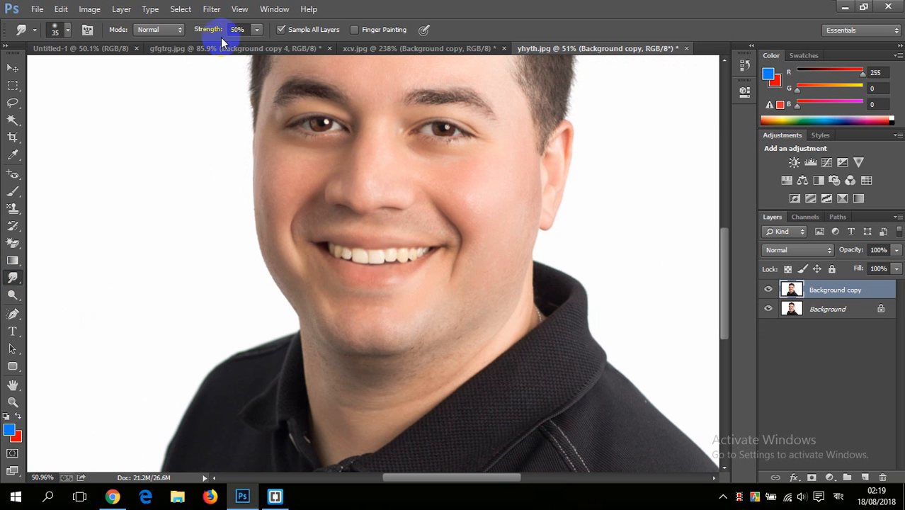
Step: Start the Liquify filter on the Background copy layer, try a warp stroke at the eye, and set the brush size to 493
click(211, 10)
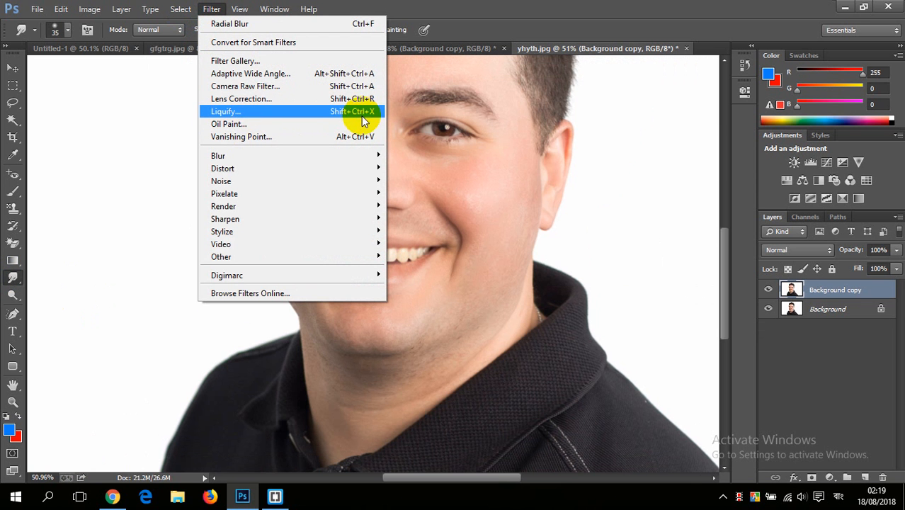
click(309, 112)
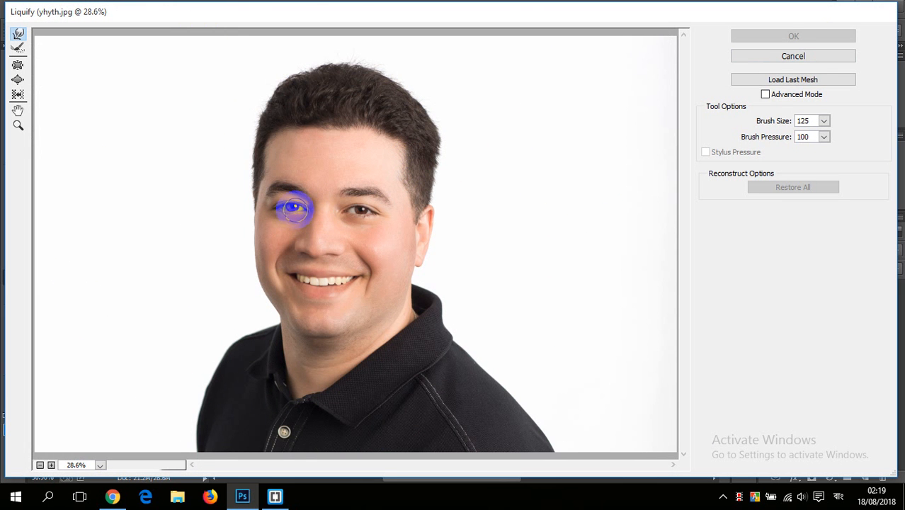
drag(296, 209, 331, 214)
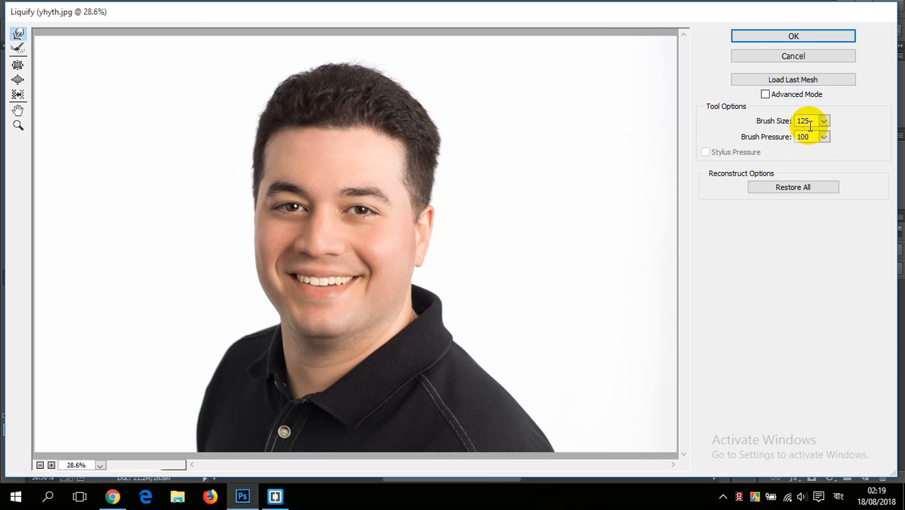
mouse_move(782, 137)
mouse_down()
mouse_move(790, 137)
mouse_move(780, 138)
mouse_up()
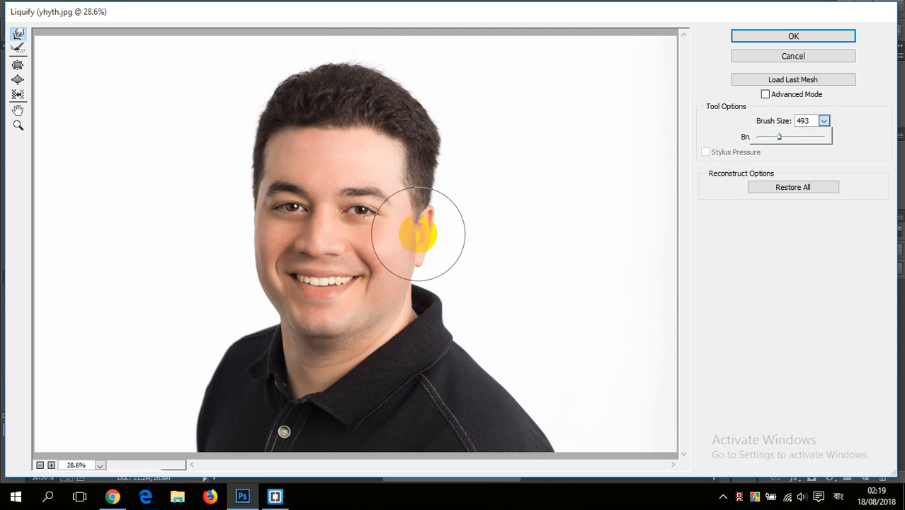
Step: Warp both of the man's cheeks outward and pull the inner ends of his eyebrows down toward the nose
click(391, 257)
drag(391, 258, 412, 251)
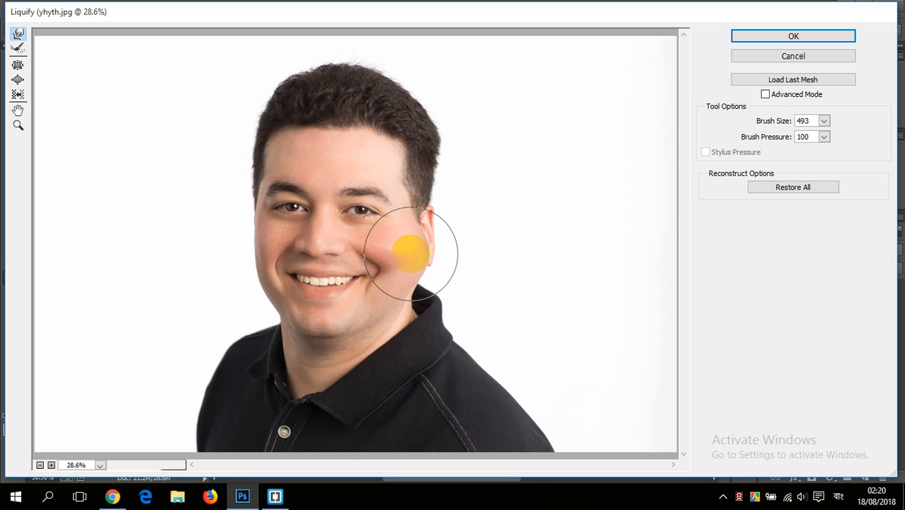
click(266, 257)
drag(266, 257, 244, 255)
drag(408, 250, 410, 242)
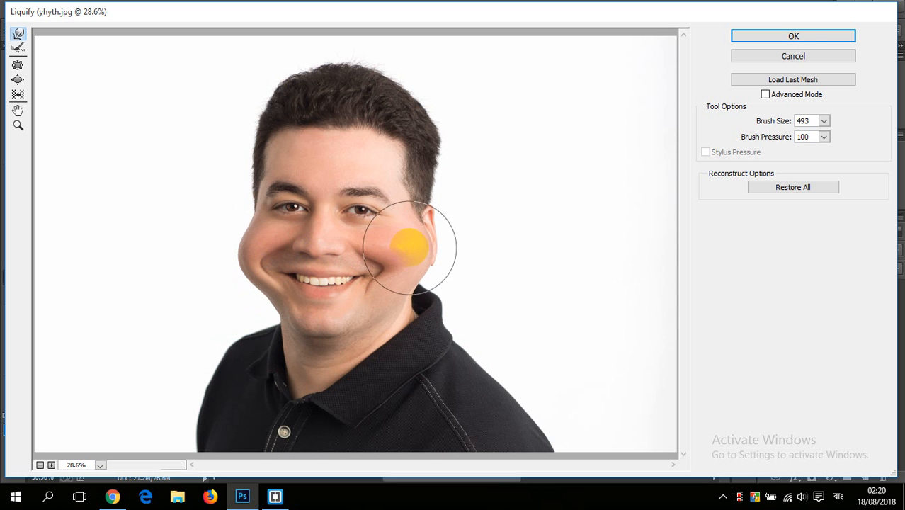
mouse_move(329, 158)
mouse_down()
mouse_move(314, 163)
mouse_move(313, 196)
mouse_up()
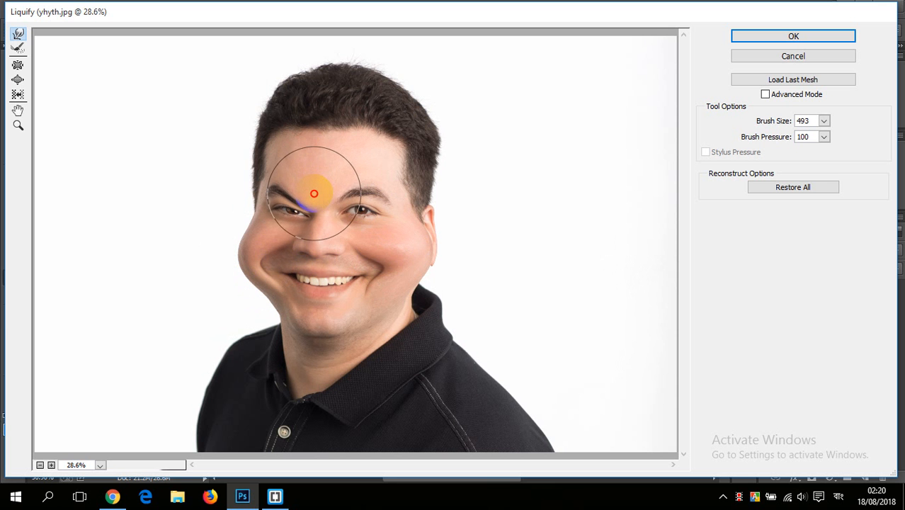
mouse_move(319, 158)
mouse_down()
mouse_move(316, 195)
mouse_move(328, 186)
mouse_move(327, 194)
mouse_up()
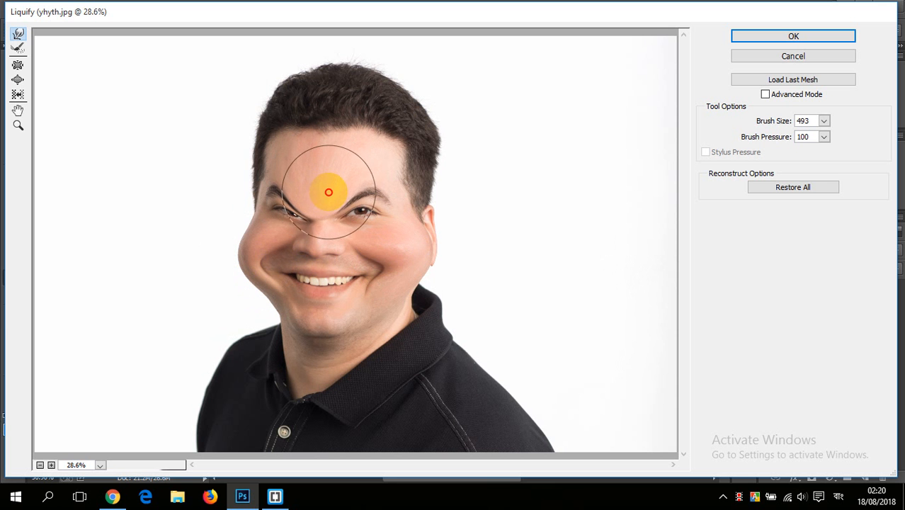
Step: Warp the man's hair upward and outward and pull his chin down toward the collar with the 493 brush
mouse_move(432, 140)
mouse_down()
mouse_move(449, 122)
mouse_move(422, 128)
mouse_move(418, 93)
mouse_up()
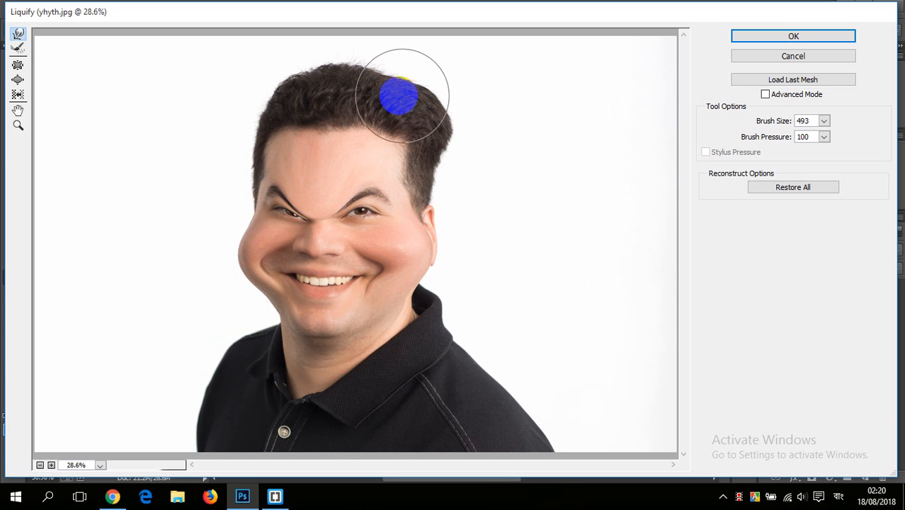
mouse_move(362, 91)
mouse_down()
mouse_move(366, 69)
mouse_move(345, 91)
mouse_move(341, 77)
mouse_move(312, 99)
mouse_move(301, 99)
mouse_move(301, 87)
mouse_move(282, 96)
mouse_move(268, 129)
mouse_move(261, 119)
mouse_move(250, 157)
mouse_move(292, 85)
mouse_move(335, 72)
mouse_move(335, 60)
mouse_move(403, 83)
mouse_move(439, 145)
mouse_up()
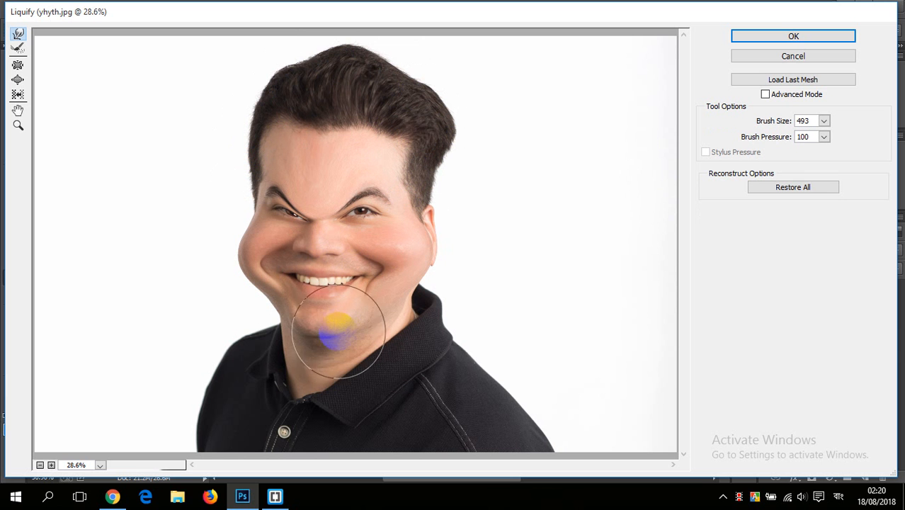
mouse_move(324, 344)
mouse_down()
mouse_move(317, 360)
mouse_move(315, 350)
mouse_up()
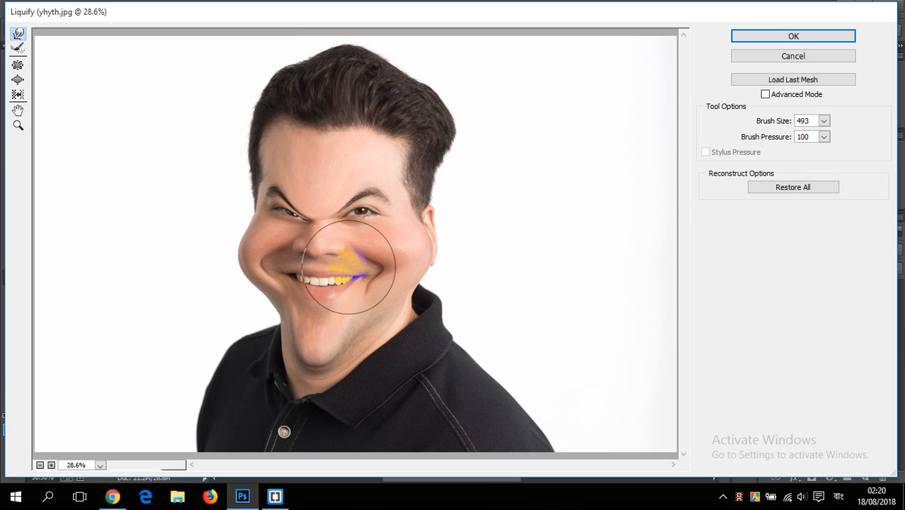
Step: Set the Liquify brush size to 52 and warp the man's lips and teeth into a distorted, jagged smile
click(824, 121)
drag(781, 141, 746, 156)
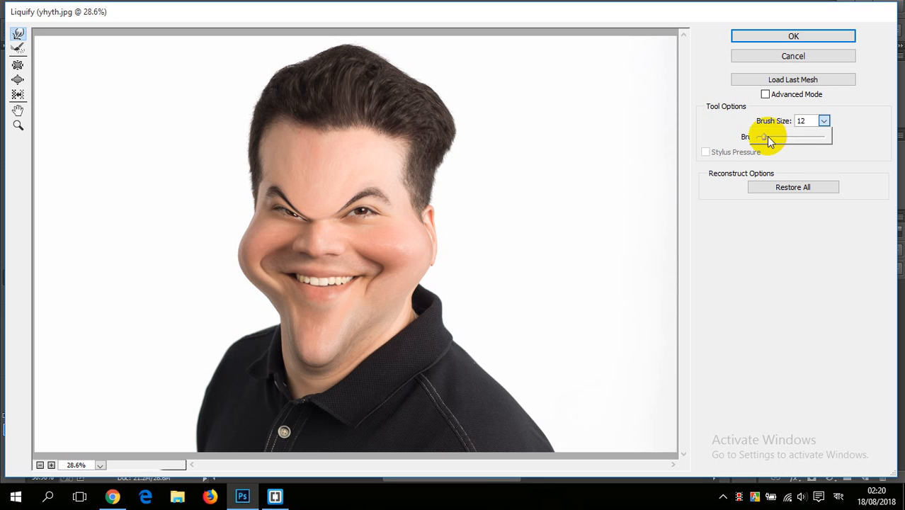
drag(767, 137, 769, 137)
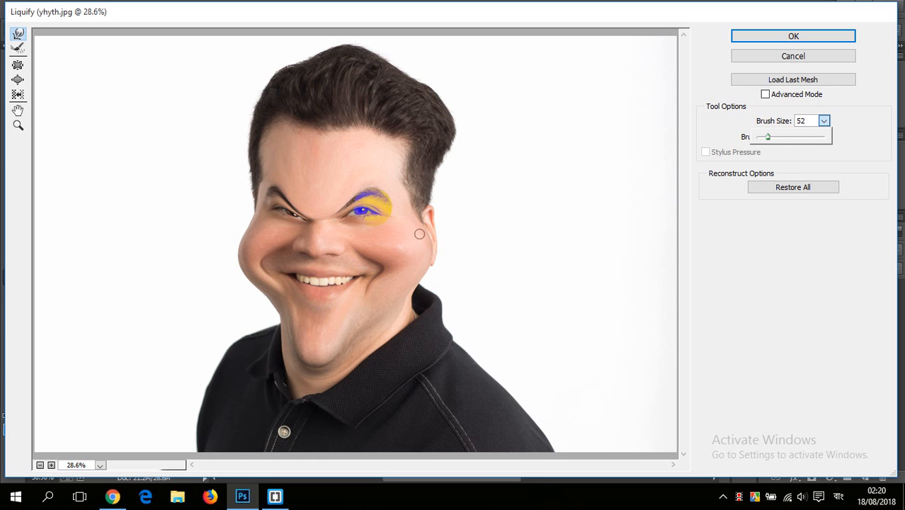
click(17, 125)
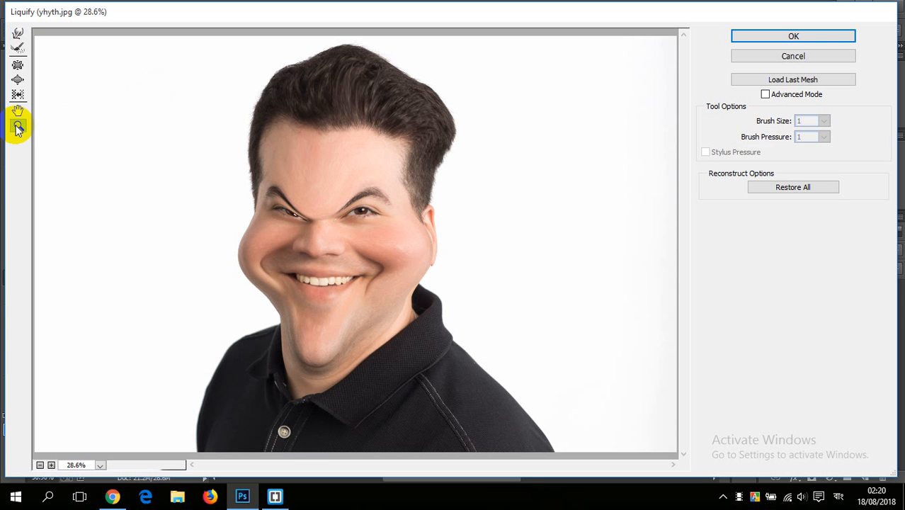
click(315, 299)
click(360, 263)
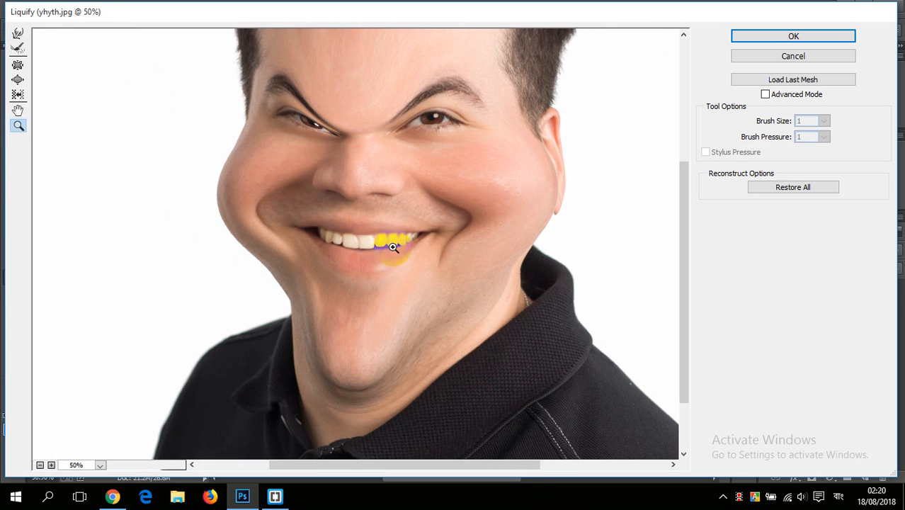
click(392, 239)
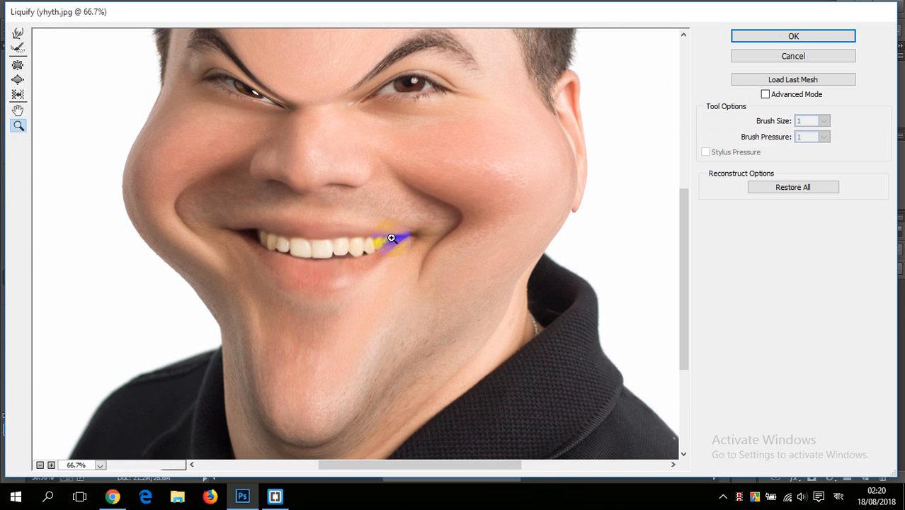
click(18, 34)
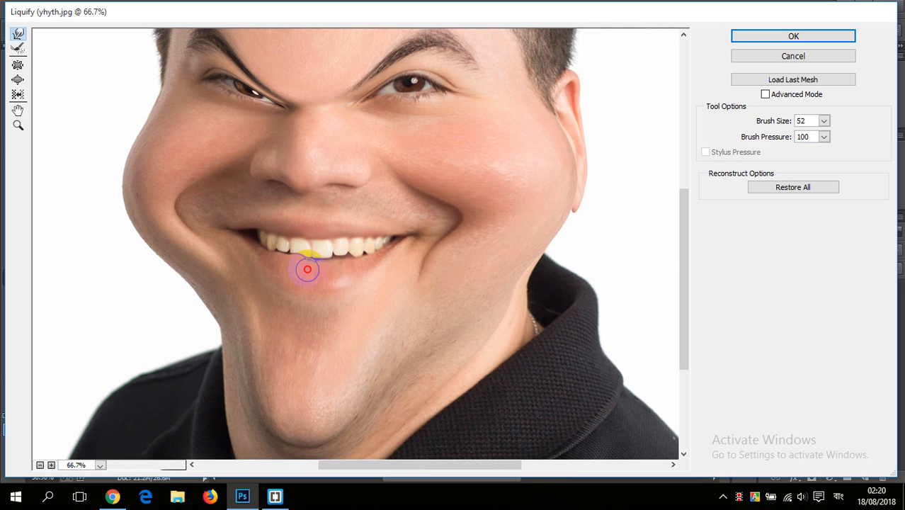
drag(347, 265, 360, 258)
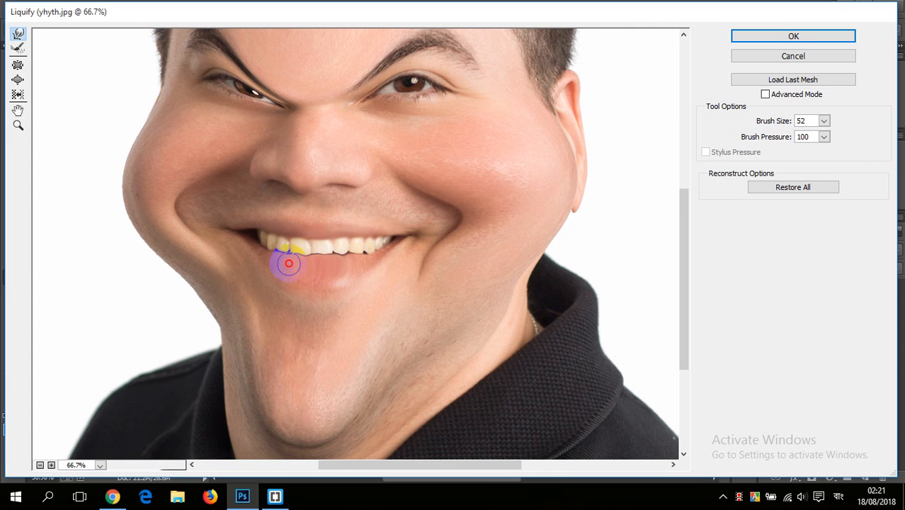
drag(270, 251, 265, 228)
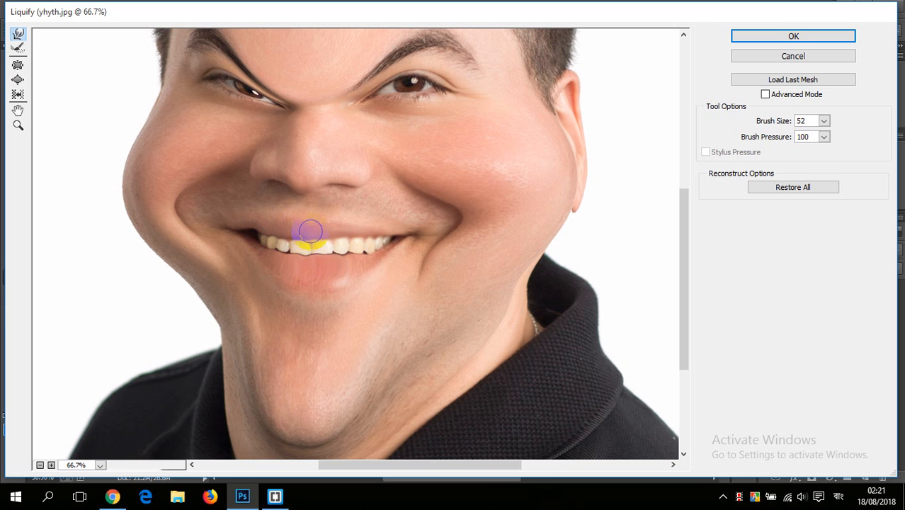
mouse_move(348, 236)
mouse_down()
mouse_move(402, 233)
mouse_move(367, 237)
mouse_up()
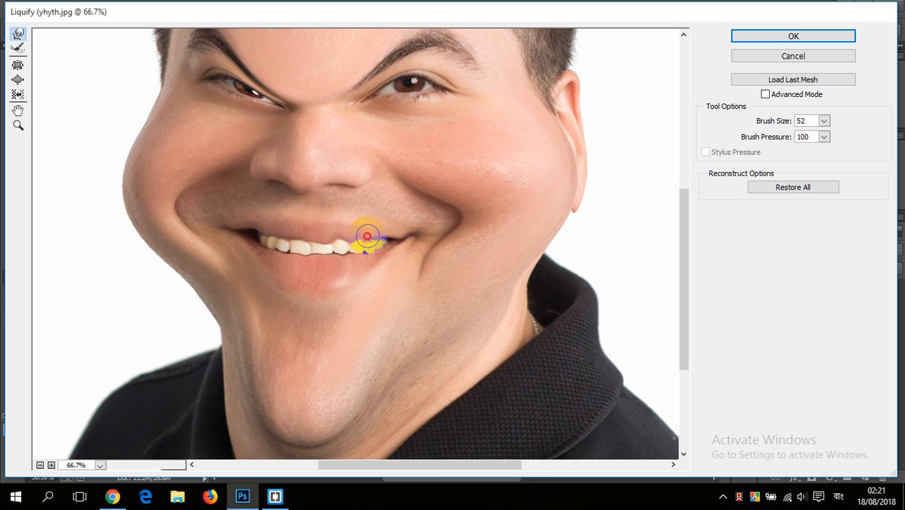
mouse_move(293, 241)
mouse_down()
mouse_move(252, 241)
mouse_move(363, 263)
mouse_move(311, 319)
mouse_up()
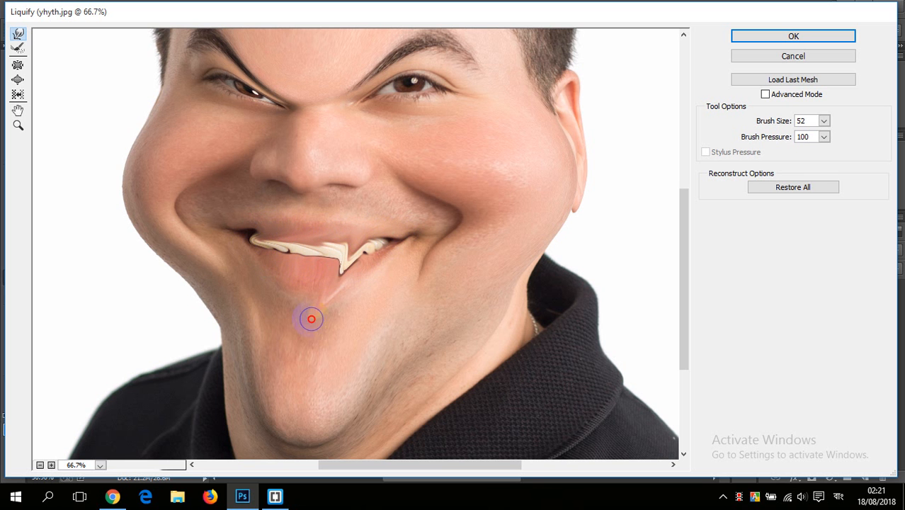
Step: Warp the top of the man's ear into a point and pull the hair on the opposite side of his head into spikes
scroll(424, 246, down, 3)
scroll(426, 248, up, 6)
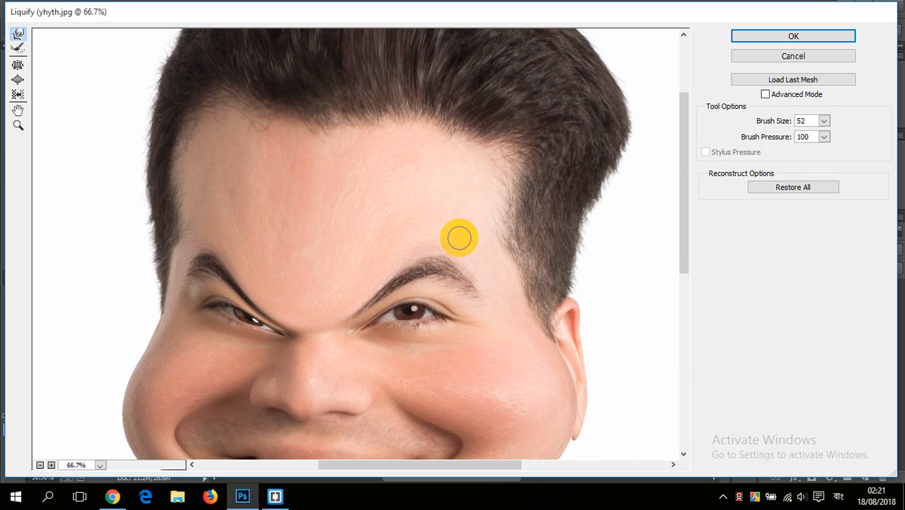
drag(567, 316, 589, 290)
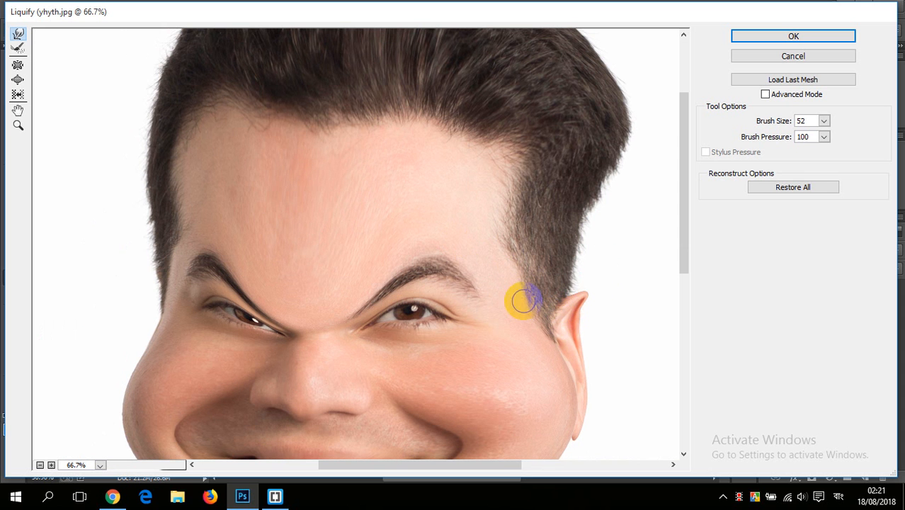
drag(161, 292, 106, 234)
mouse_move(202, 257)
mouse_down()
mouse_move(189, 229)
mouse_move(107, 213)
mouse_up()
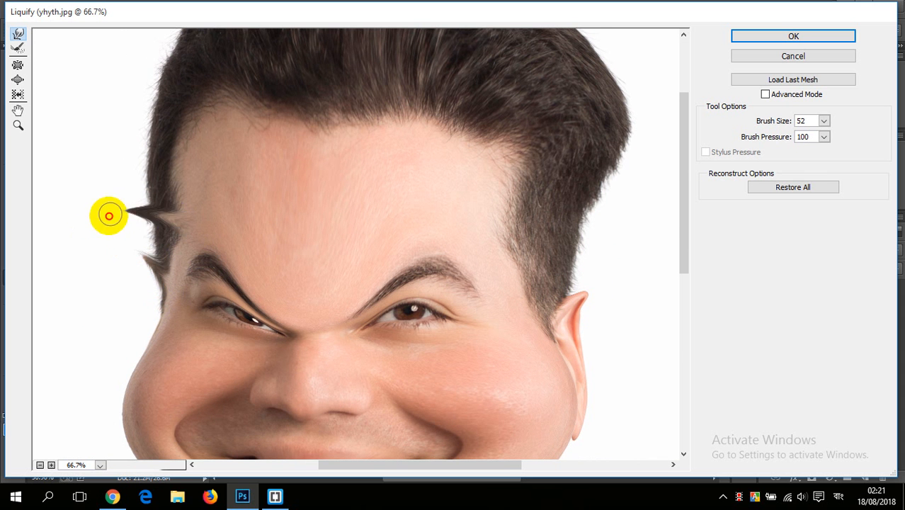
Step: Close the Liquify filter without applying its distortions and reselect the Smudge tool
scroll(391, 227, down, 3)
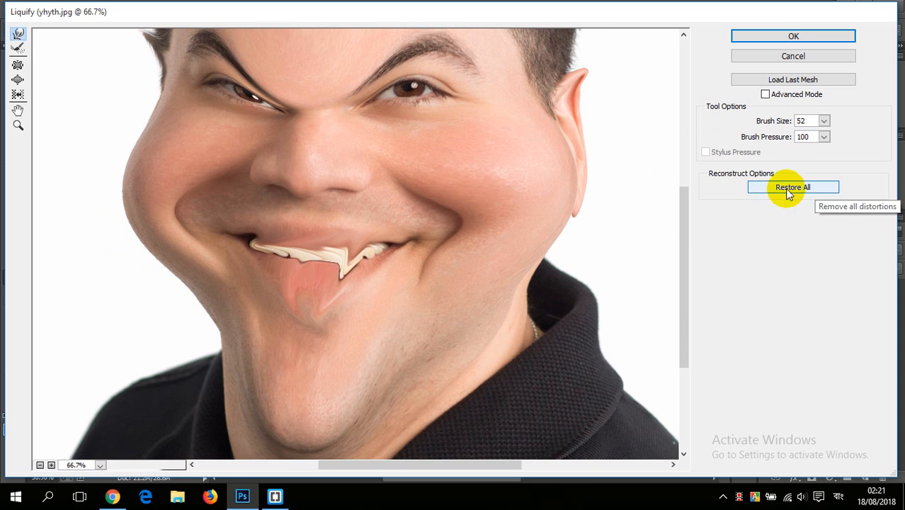
click(798, 56)
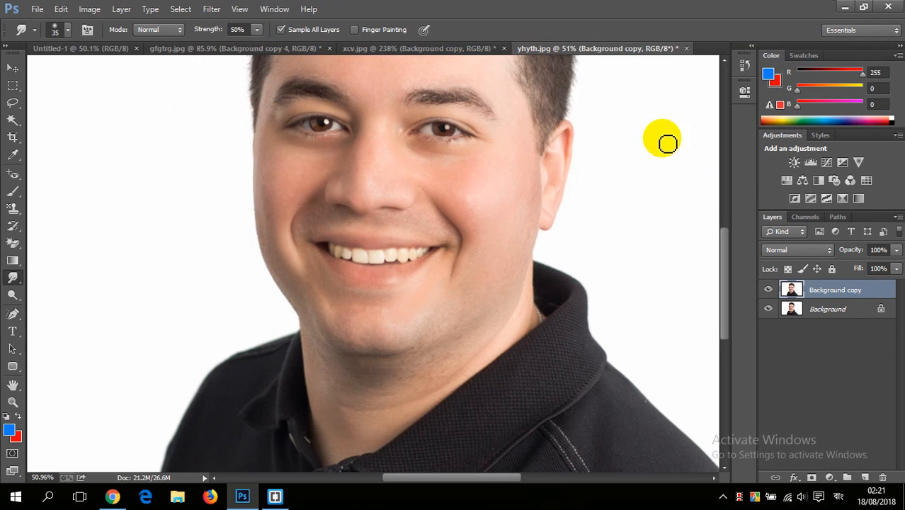
scroll(509, 196, down, 2)
right_click(12, 277)
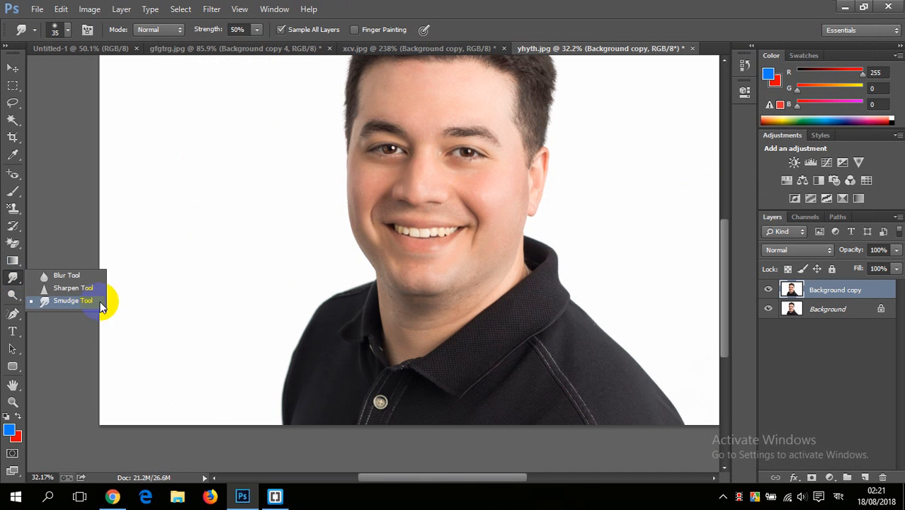
click(85, 301)
scroll(461, 246, down, 2)
scroll(444, 238, up, 3)
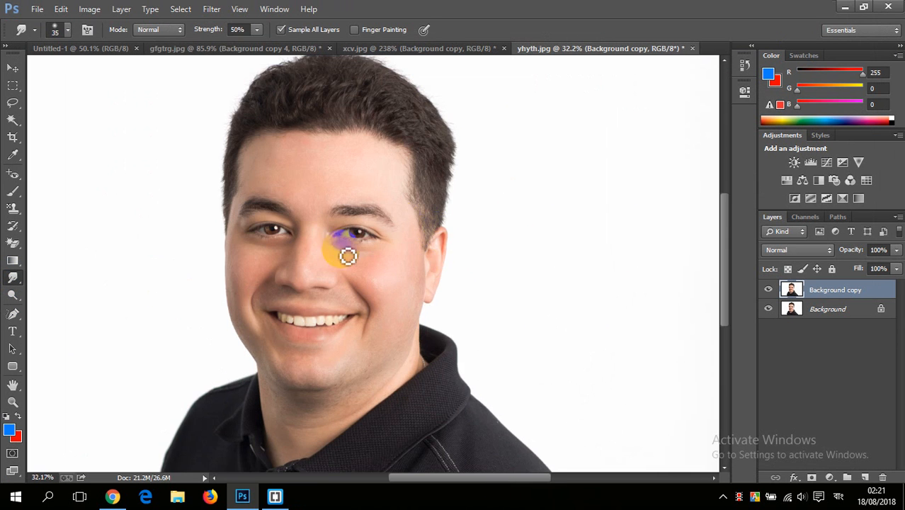
scroll(344, 260, down, 5)
scroll(340, 271, up, 2)
scroll(341, 266, down, 3)
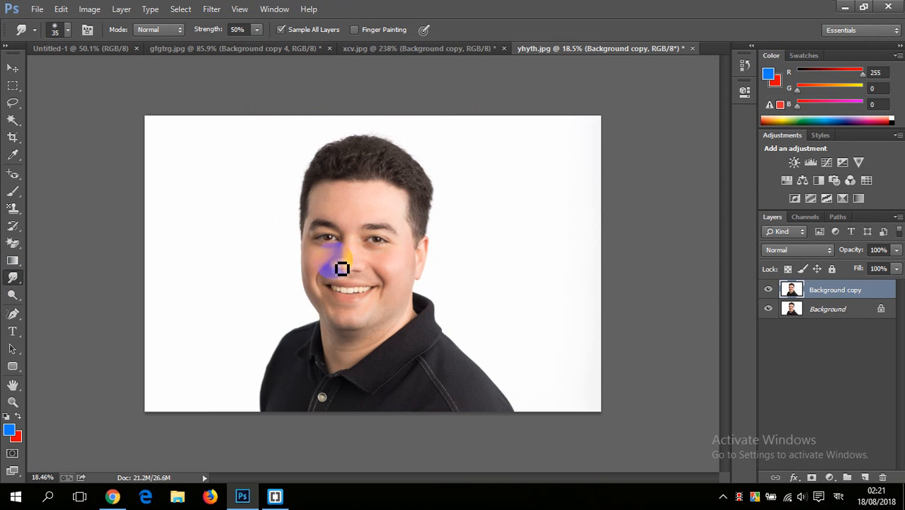
scroll(343, 266, up, 1)
key(ctrl+z)
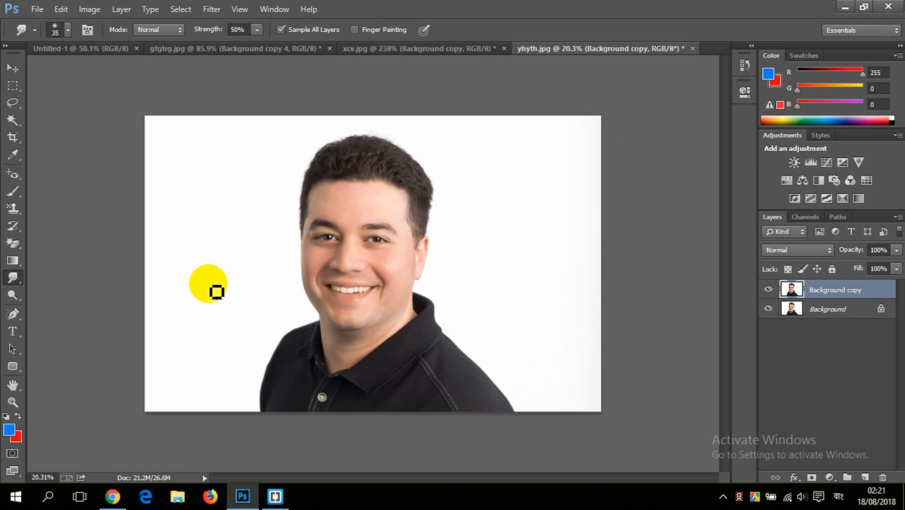
Step: Select the Dodge tool with the man's portrait open
click(14, 294)
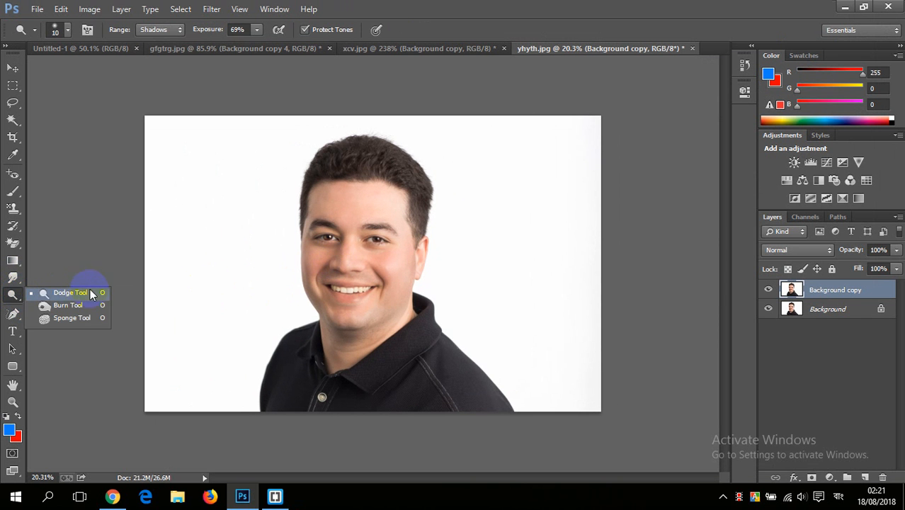
click(67, 293)
scroll(360, 257, up, 1)
scroll(360, 256, down, 1)
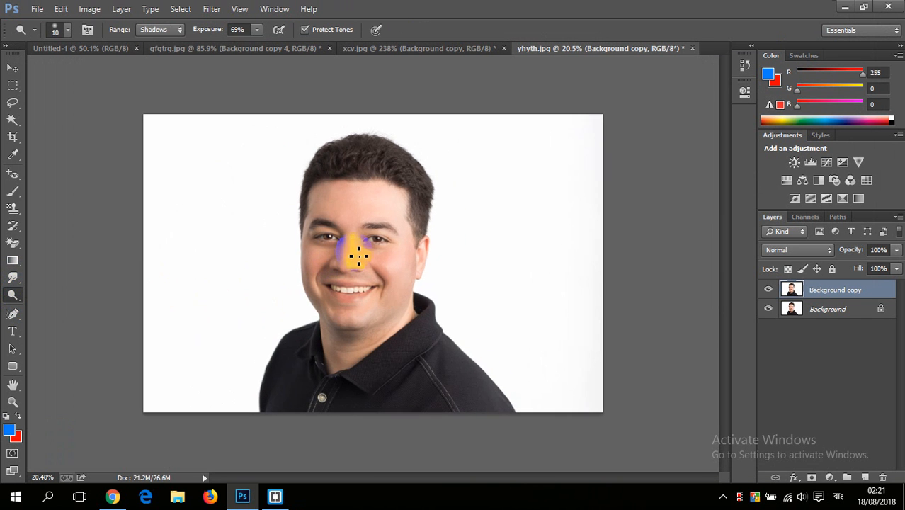
Step: Look through the open xcv.jpg and gfgtrg.jpg images and close gfgtrg.jpg without saving its changes
click(422, 44)
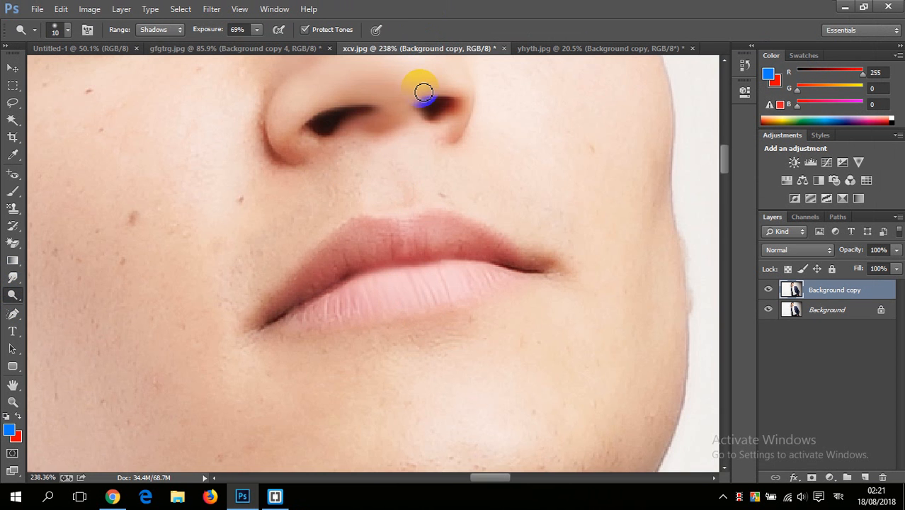
scroll(423, 135, down, 2)
scroll(423, 136, down, 6)
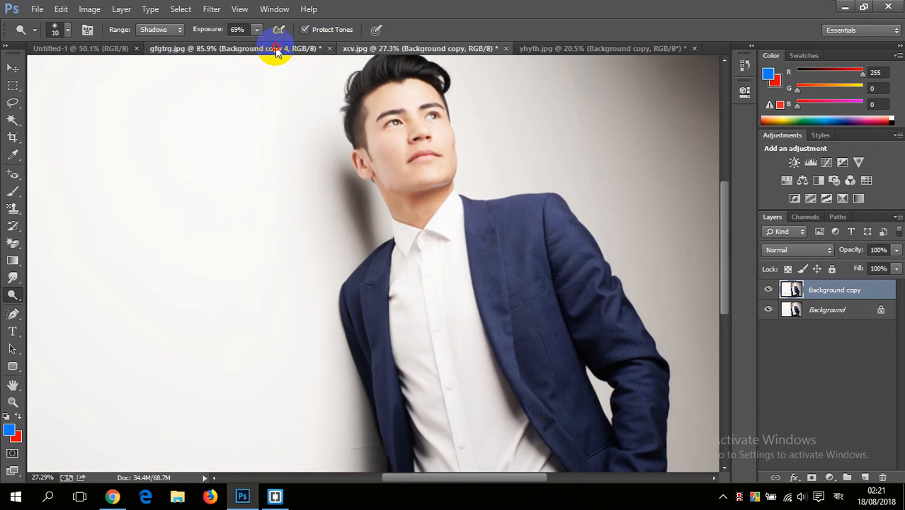
click(276, 48)
scroll(317, 111, down, 2)
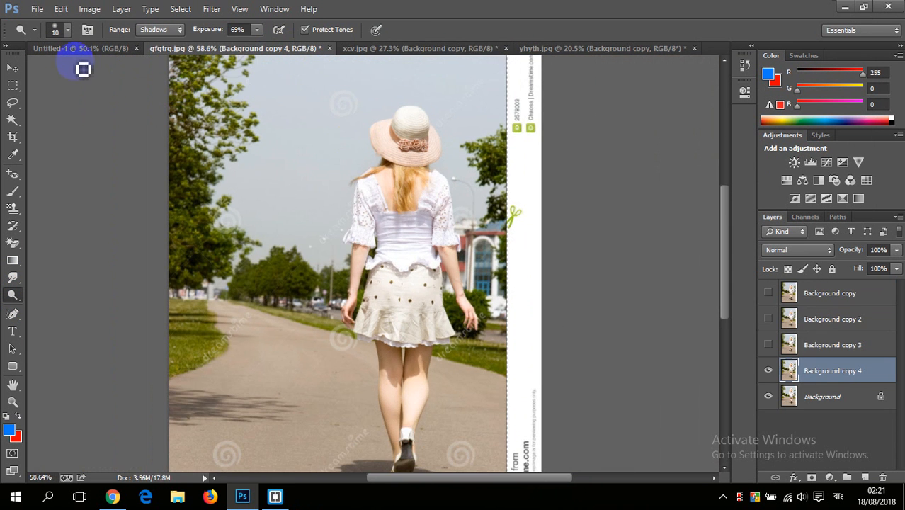
click(329, 48)
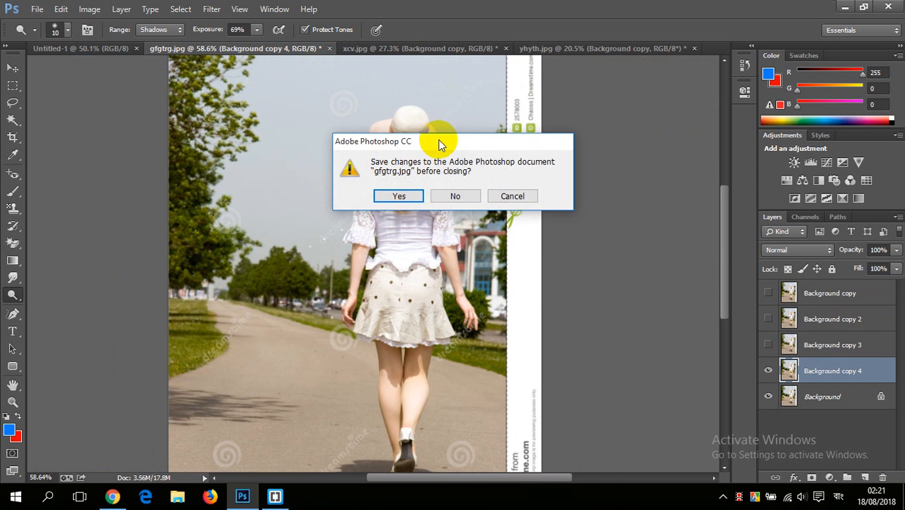
click(455, 202)
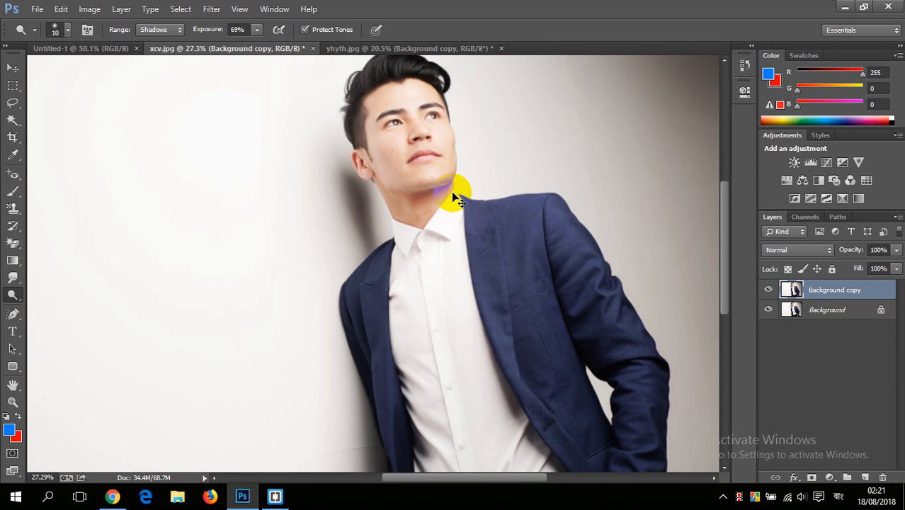
Step: Open the woman's street portrait 59cbbc9f1800008e02c9d1bb.jpeg from the Practis folder on the Desktop
key(ctrl+o)
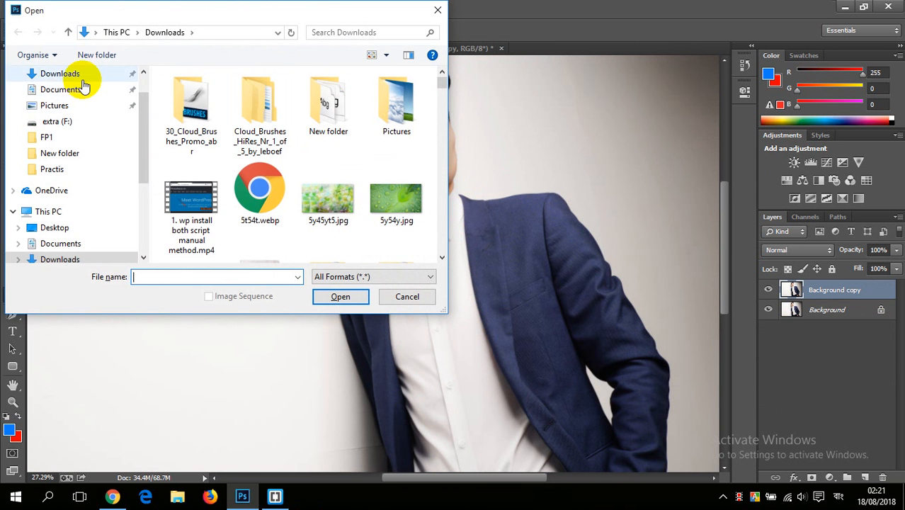
scroll(63, 89, up, 1)
click(53, 94)
click(284, 227)
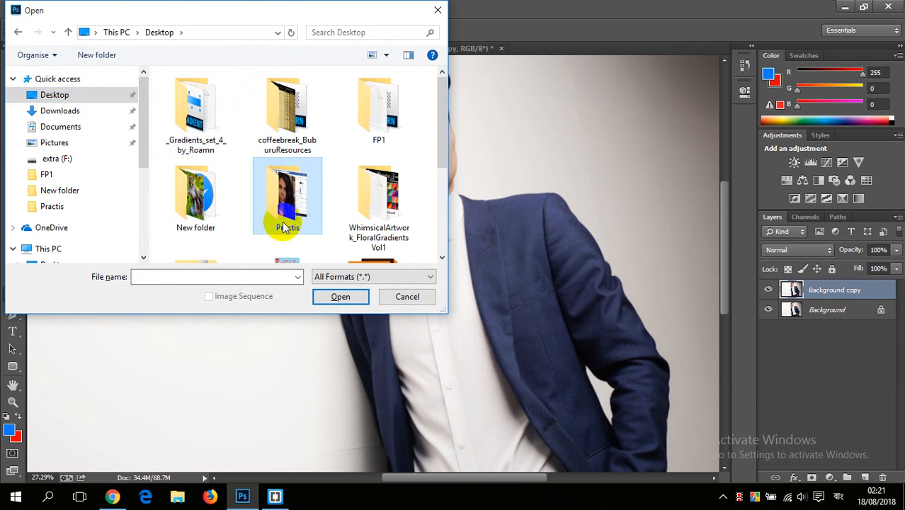
double_click(286, 221)
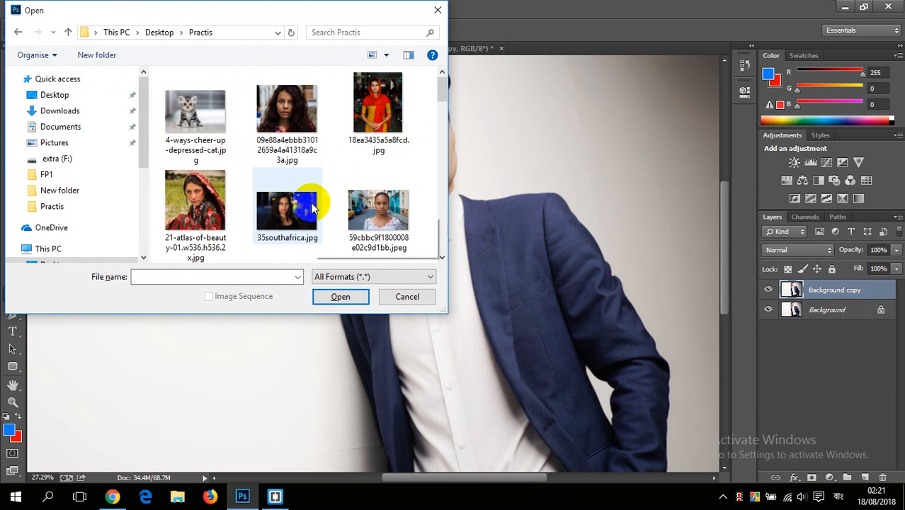
double_click(376, 200)
scroll(376, 212, up, 2)
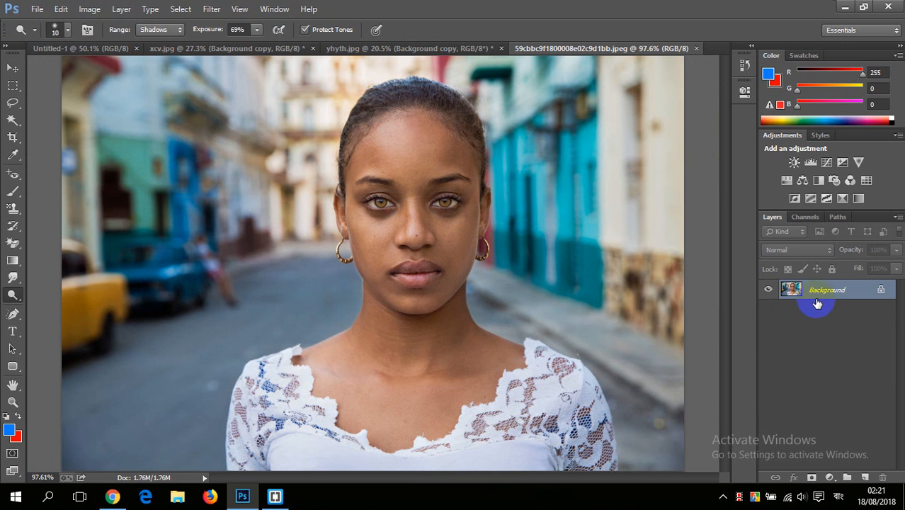
Step: Duplicate the Background layer of the woman's portrait
drag(817, 304, 863, 477)
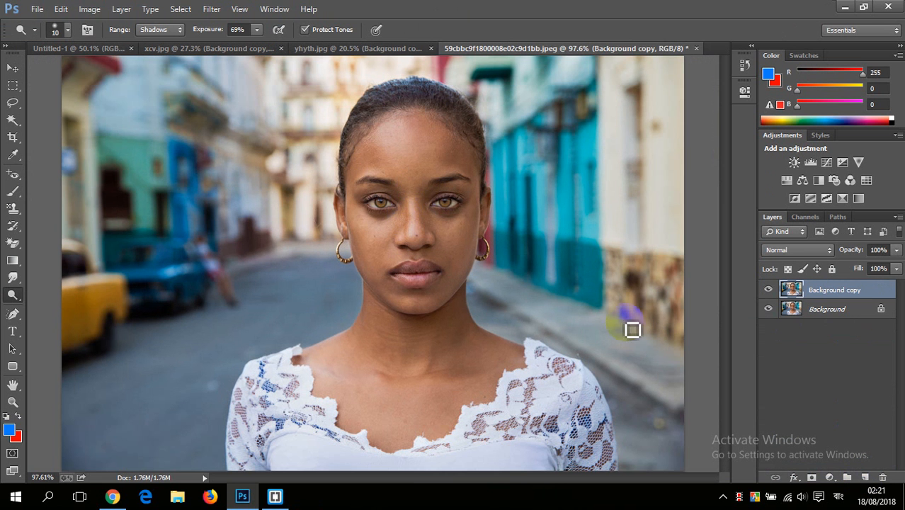
scroll(404, 239, up, 1)
scroll(424, 185, down, 1)
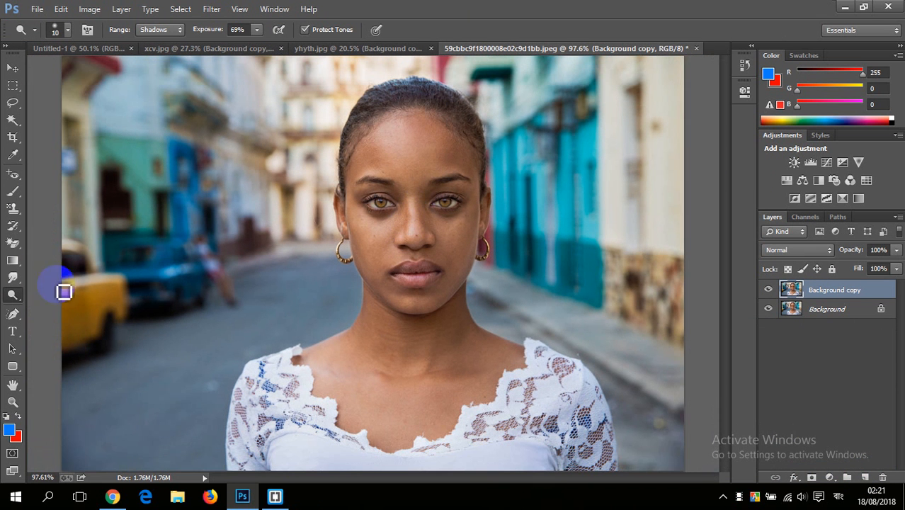
Step: Choose the Dodge tool for the duplicated portrait layer and enlarge its brush to size 50
right_click(13, 295)
click(73, 296)
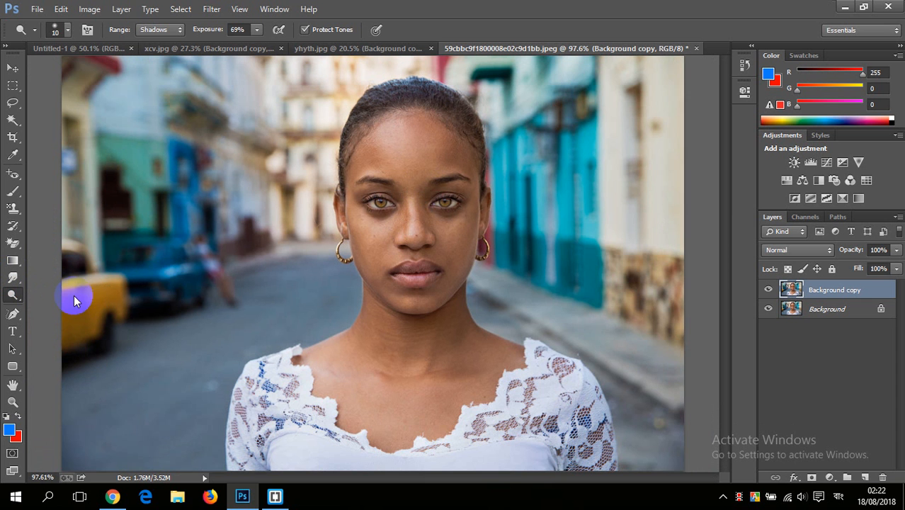
scroll(409, 189, up, 1)
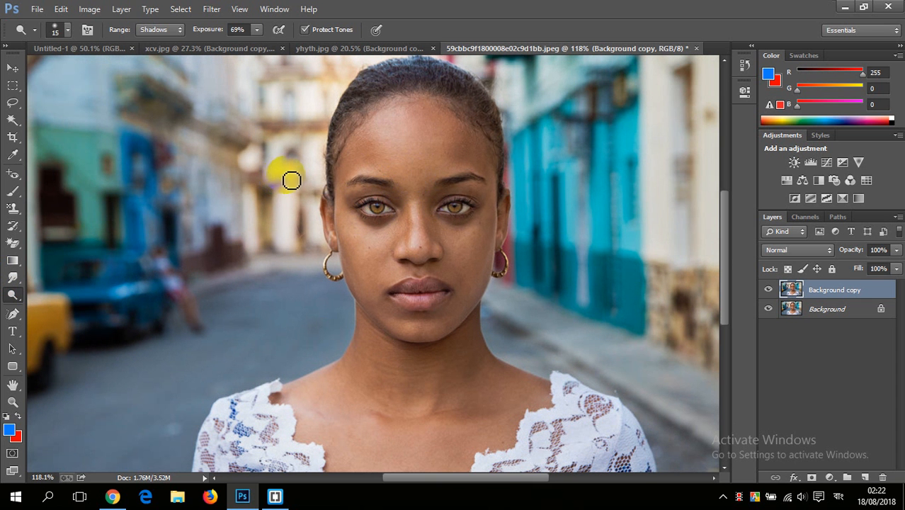
key(bracketright)
key(bracketright)
key(bracketright)
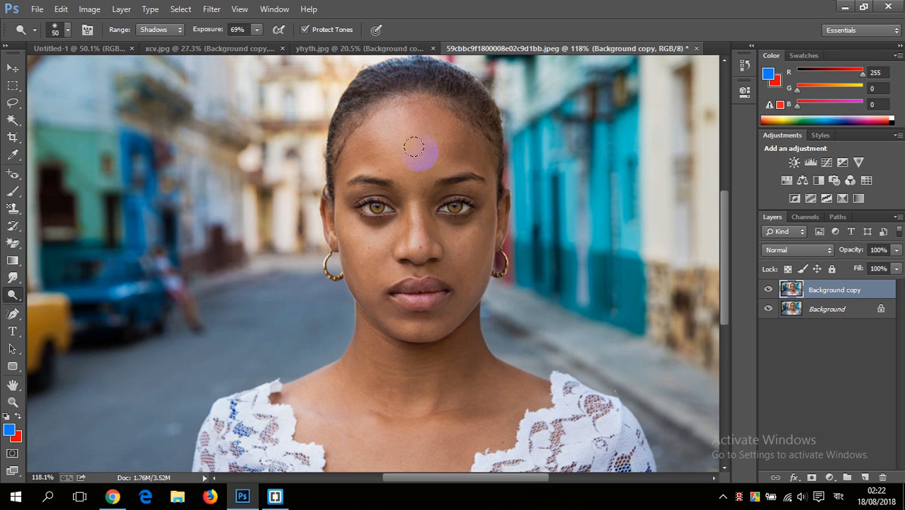
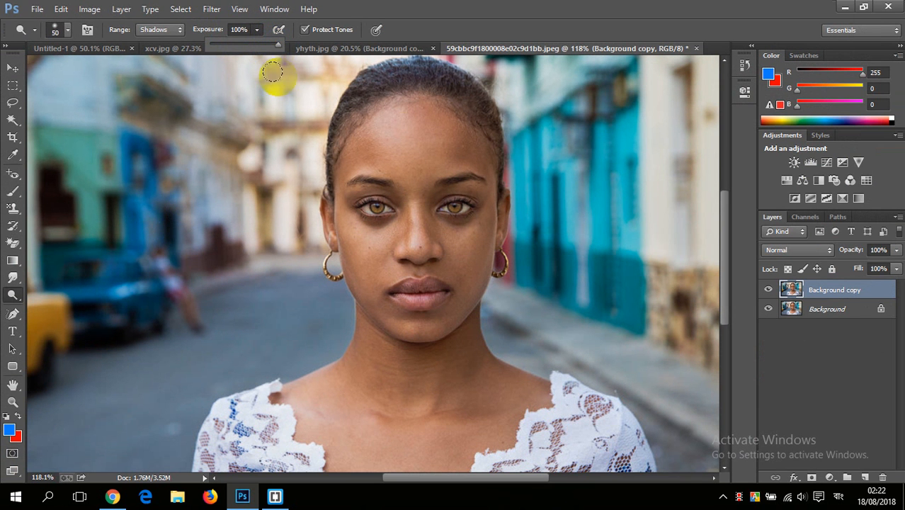
Step: Dodge the shadows across the woman's forehead on the Background copy layer at 100% exposure
click(400, 136)
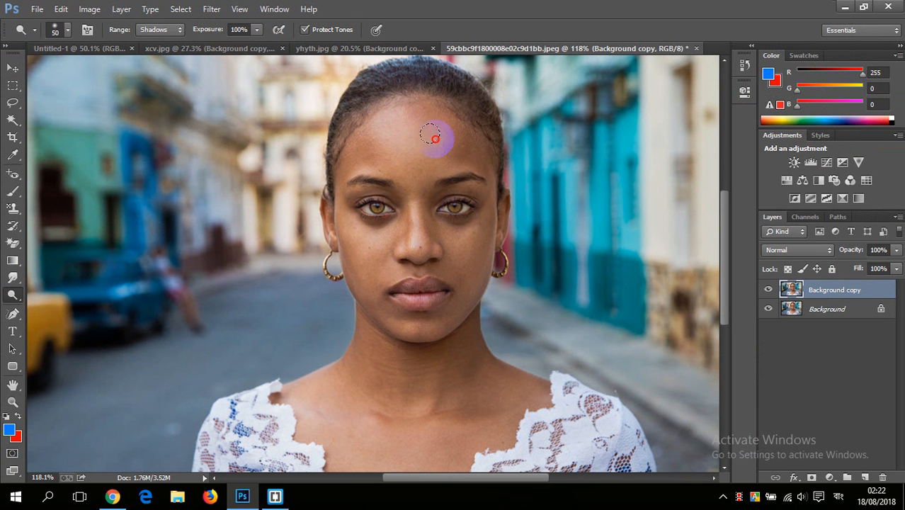
mouse_move(430, 133)
mouse_down()
mouse_move(440, 115)
mouse_move(462, 141)
mouse_move(447, 144)
mouse_up()
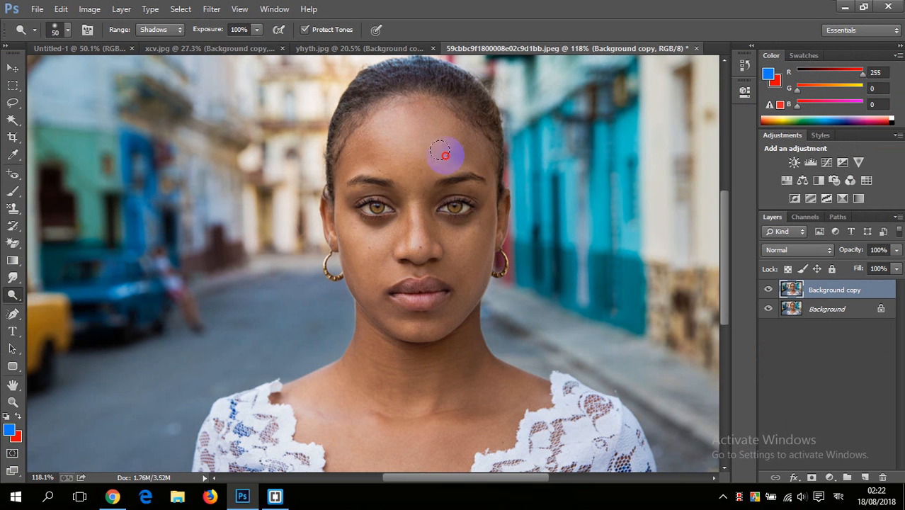
scroll(410, 145, up, 4)
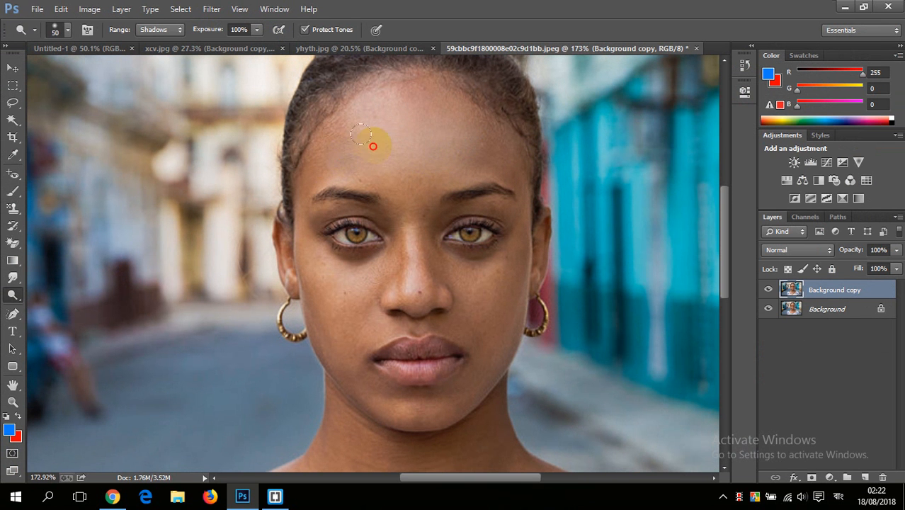
drag(435, 121, 480, 148)
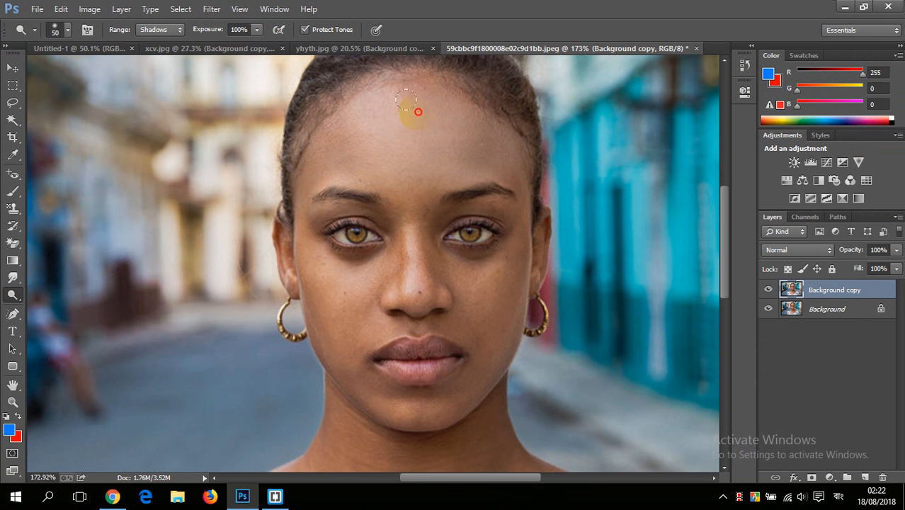
Step: Hide the Background copy layer and duplicate the original Background layer
click(256, 29)
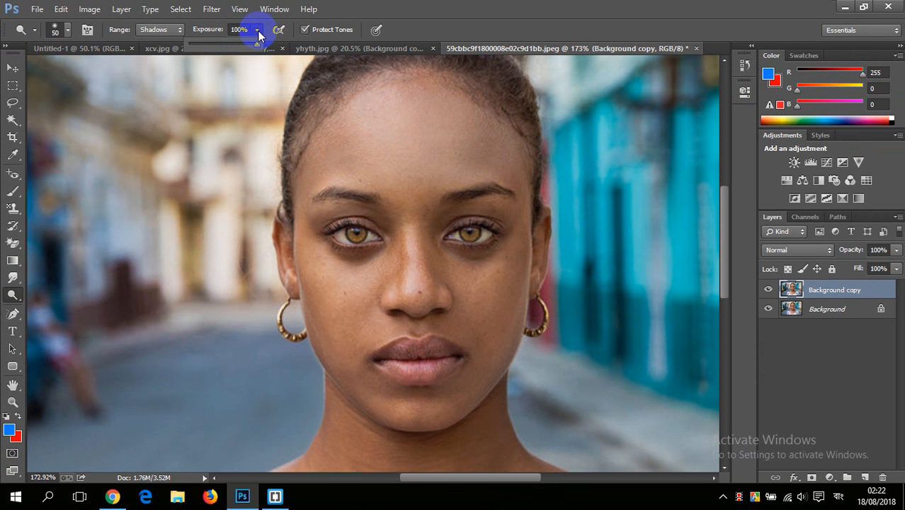
click(769, 289)
drag(828, 309, 863, 478)
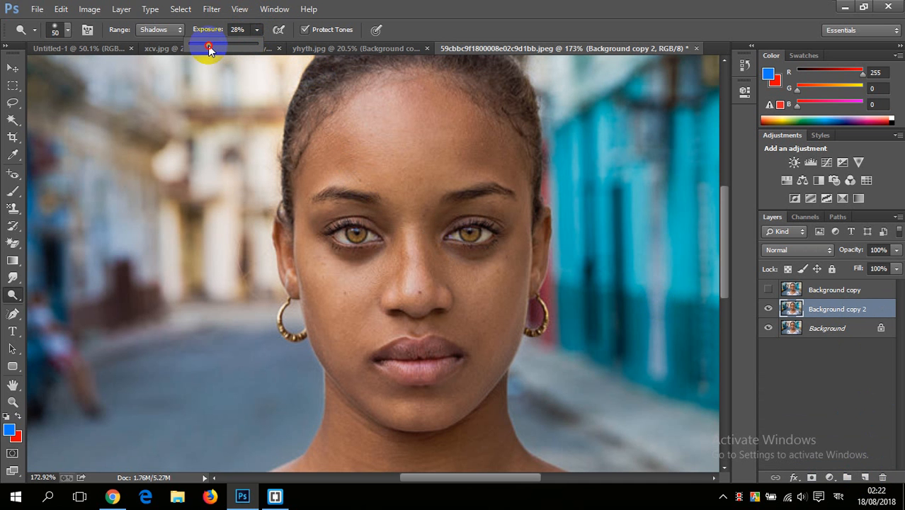
Step: Set the Dodge exposure to 28% and lighten the shadows on the woman's cheeks and chin
drag(209, 45, 208, 46)
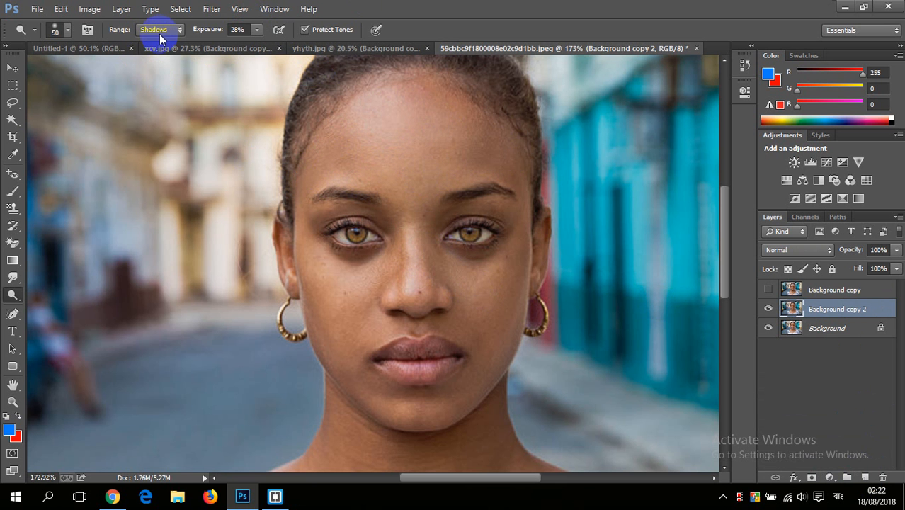
click(492, 291)
click(369, 278)
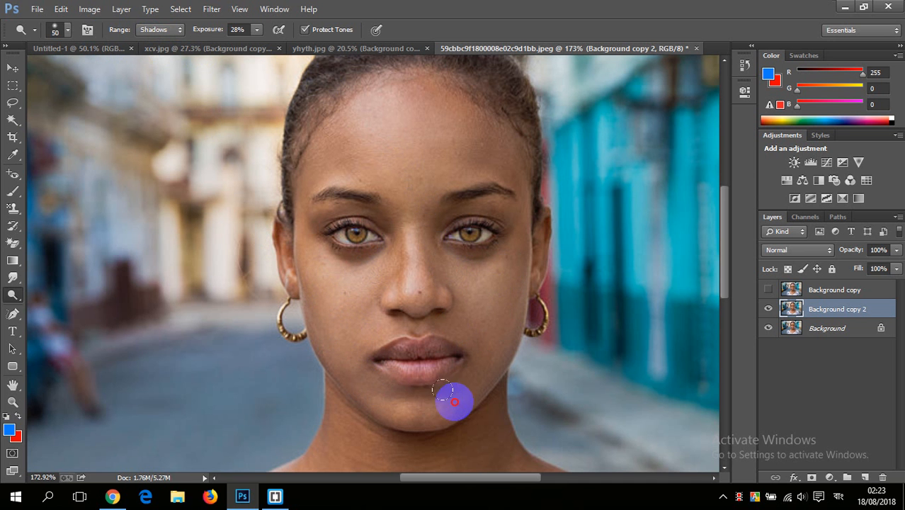
click(489, 350)
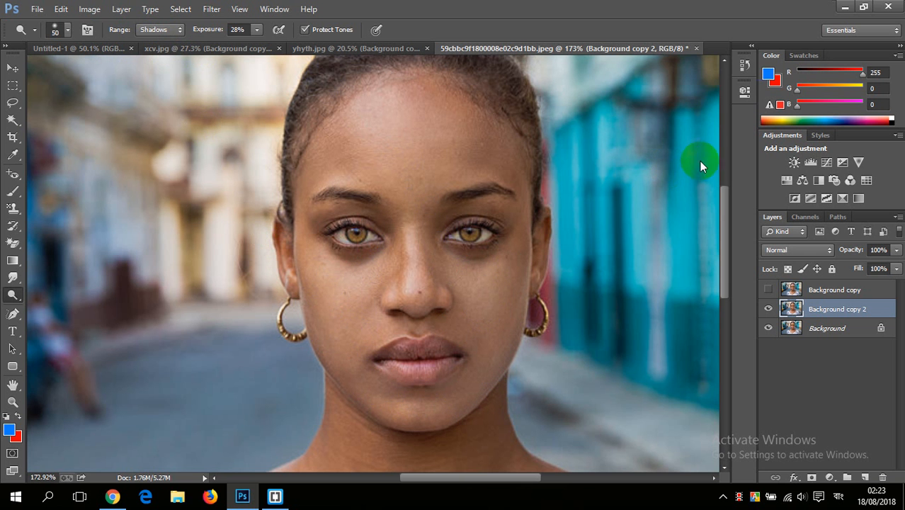
Step: Revert the portrait to its opening snapshot in the History
click(744, 67)
scroll(660, 97, up, 5)
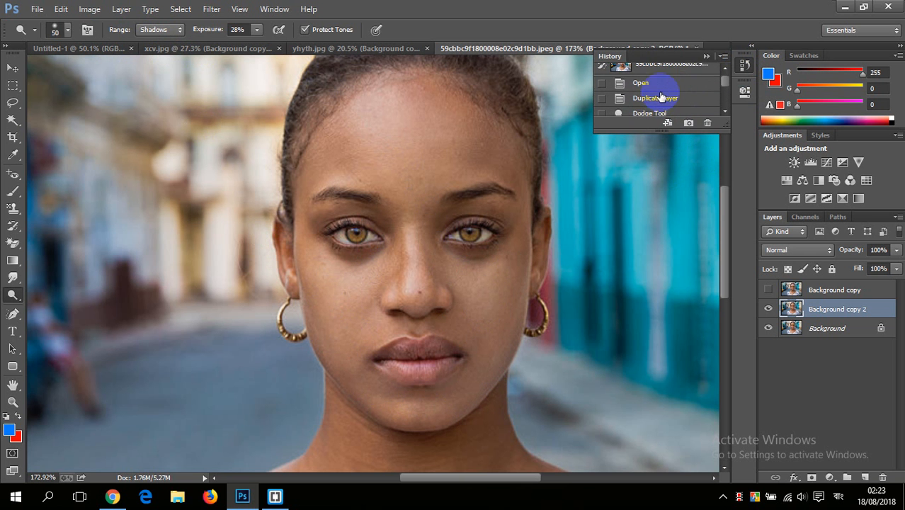
scroll(660, 83, up, 1)
click(663, 74)
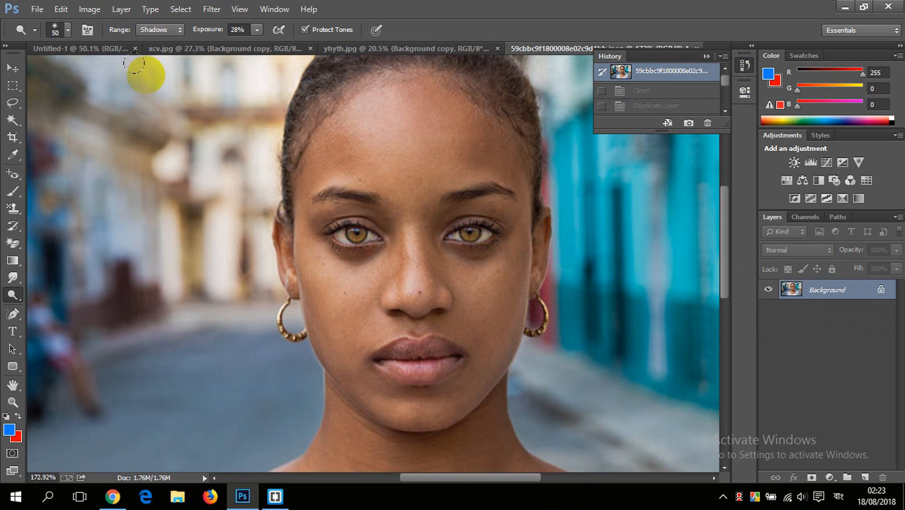
Step: Switch the Dodge range to Midtones and lighten the woman's forehead at 28% exposure
click(163, 29)
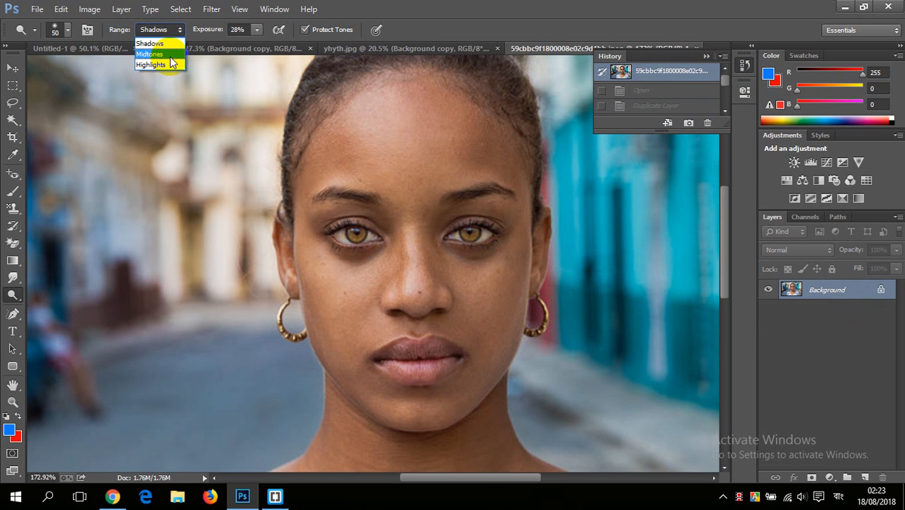
click(152, 54)
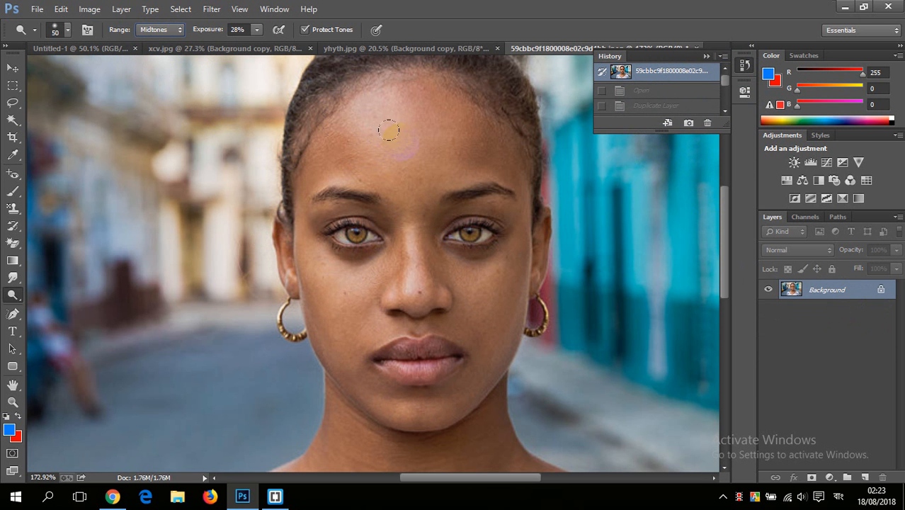
drag(389, 127, 394, 126)
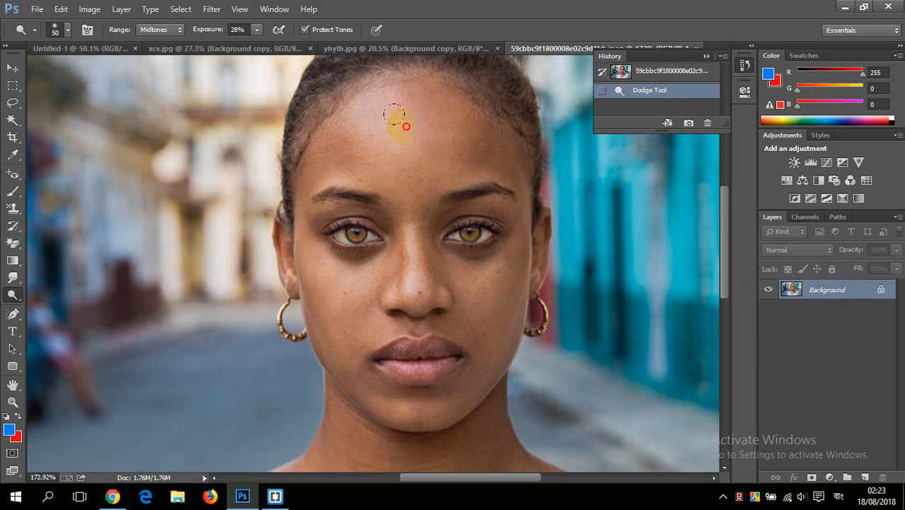
drag(479, 145, 481, 138)
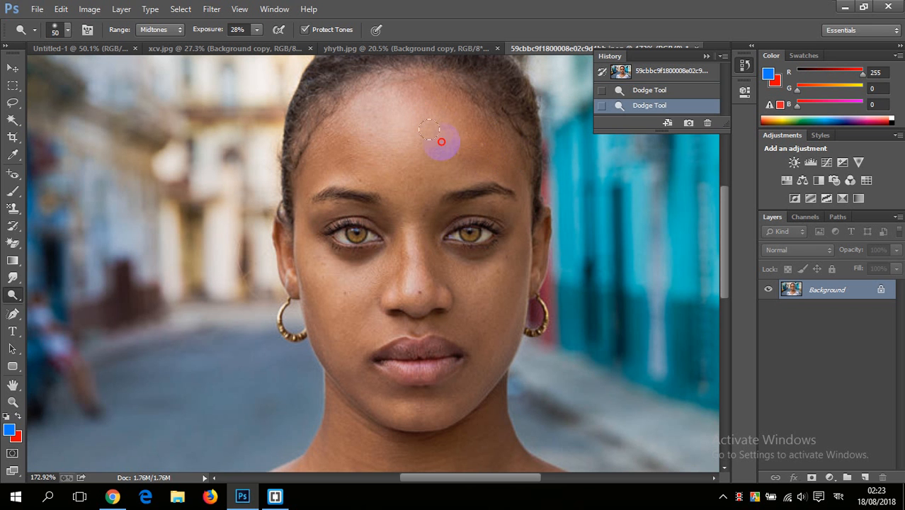
mouse_move(433, 168)
mouse_down()
mouse_move(292, 156)
mouse_move(430, 114)
mouse_move(468, 131)
mouse_up()
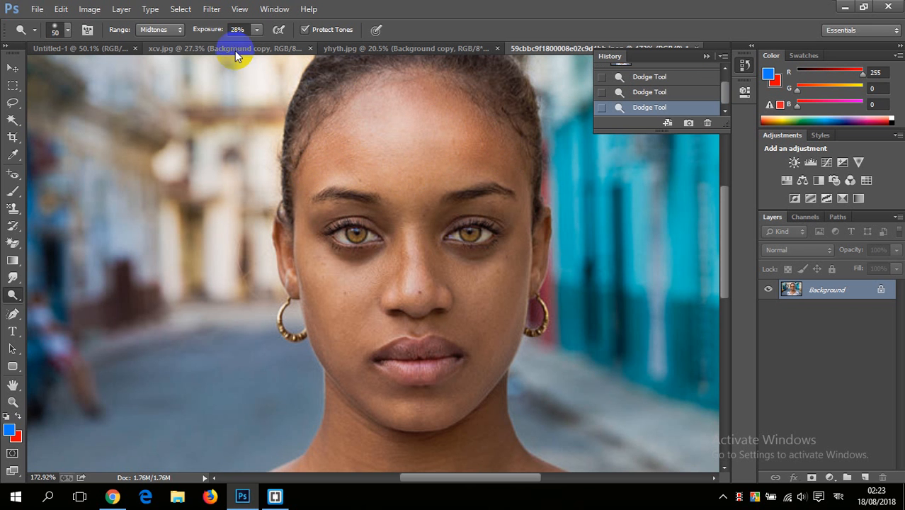
Step: Raise the Dodge exposure to 68% and lighten the midtones of the forehead and face
click(256, 29)
drag(255, 45, 283, 45)
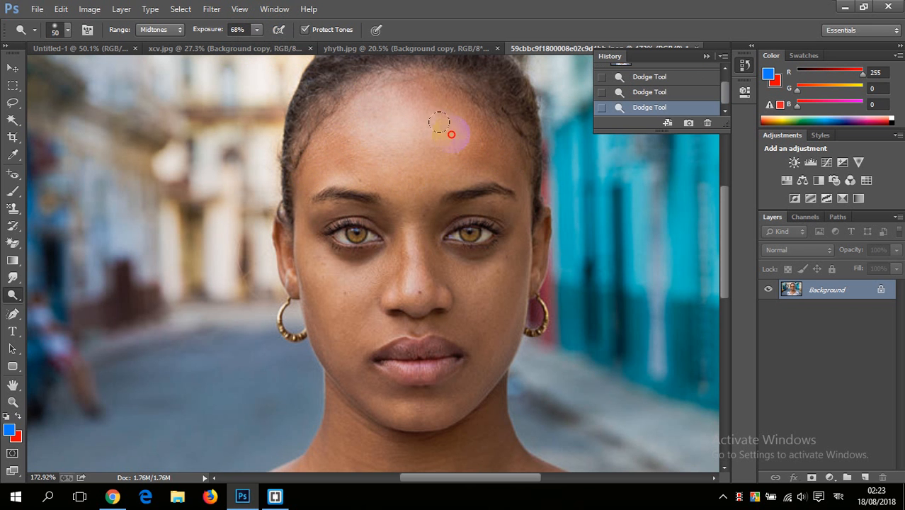
mouse_move(495, 160)
mouse_down()
mouse_move(377, 156)
mouse_move(360, 147)
mouse_move(373, 150)
mouse_move(304, 172)
mouse_move(306, 302)
mouse_move(347, 389)
mouse_move(440, 361)
mouse_move(499, 244)
mouse_move(461, 359)
mouse_move(440, 386)
mouse_move(493, 266)
mouse_move(429, 253)
mouse_move(487, 299)
mouse_move(401, 255)
mouse_move(454, 300)
mouse_move(348, 297)
mouse_move(372, 249)
mouse_move(362, 297)
mouse_move(404, 234)
mouse_move(393, 228)
mouse_move(441, 234)
mouse_move(425, 180)
mouse_move(493, 165)
mouse_up()
Step: Set the Dodge exposure to 31% and undo all midtone strokes by returning to the opening snapshot
drag(260, 34, 241, 49)
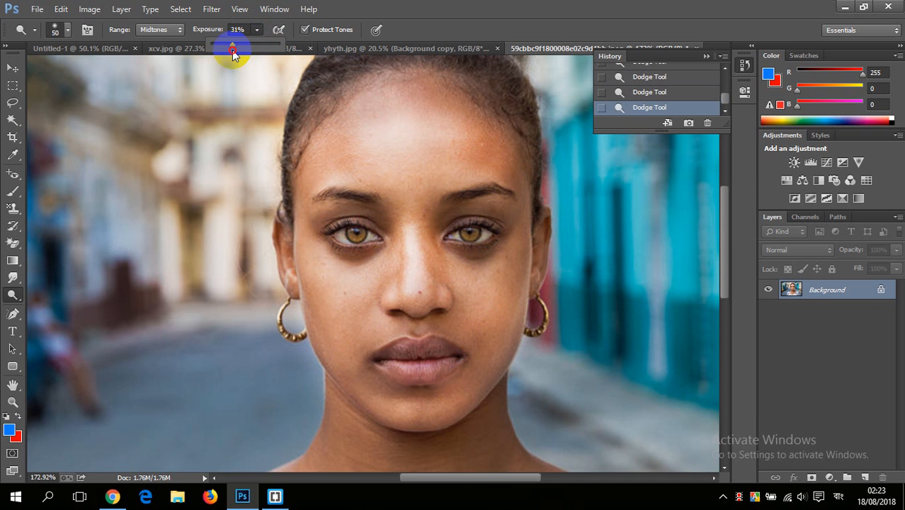
scroll(659, 80, up, 1)
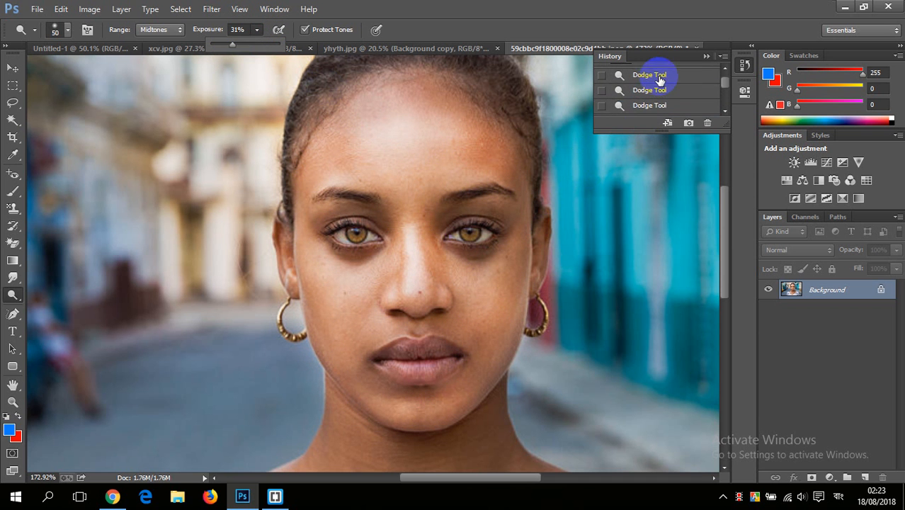
scroll(659, 80, up, 1)
click(657, 73)
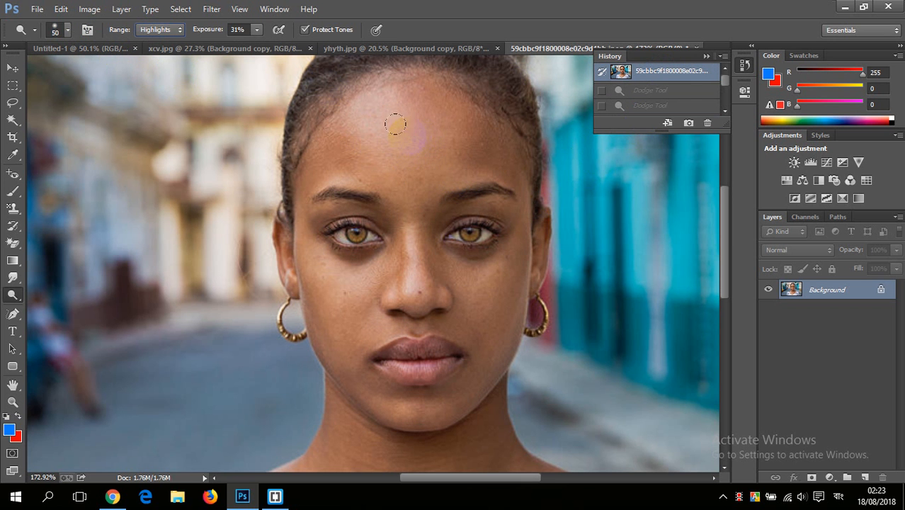
Step: Dodge the whole face with the range set to Highlights at 31% exposure
mouse_move(394, 132)
mouse_down()
mouse_move(397, 165)
mouse_move(412, 119)
mouse_move(434, 106)
mouse_move(393, 92)
mouse_move(311, 125)
mouse_move(327, 120)
mouse_move(297, 157)
mouse_move(362, 138)
mouse_move(372, 100)
mouse_move(474, 123)
mouse_move(503, 150)
mouse_move(417, 134)
mouse_move(495, 142)
mouse_move(418, 210)
mouse_move(406, 190)
mouse_move(403, 264)
mouse_move(393, 200)
mouse_move(469, 279)
mouse_move(464, 291)
mouse_move(511, 235)
mouse_move(486, 180)
mouse_move(426, 195)
mouse_move(481, 169)
mouse_move(512, 166)
mouse_move(498, 310)
mouse_move(518, 243)
mouse_move(478, 330)
mouse_move(417, 321)
mouse_move(447, 307)
mouse_move(336, 294)
mouse_move(324, 333)
mouse_move(276, 227)
mouse_move(347, 337)
mouse_move(332, 336)
mouse_move(448, 365)
mouse_move(446, 371)
mouse_move(371, 359)
mouse_up()
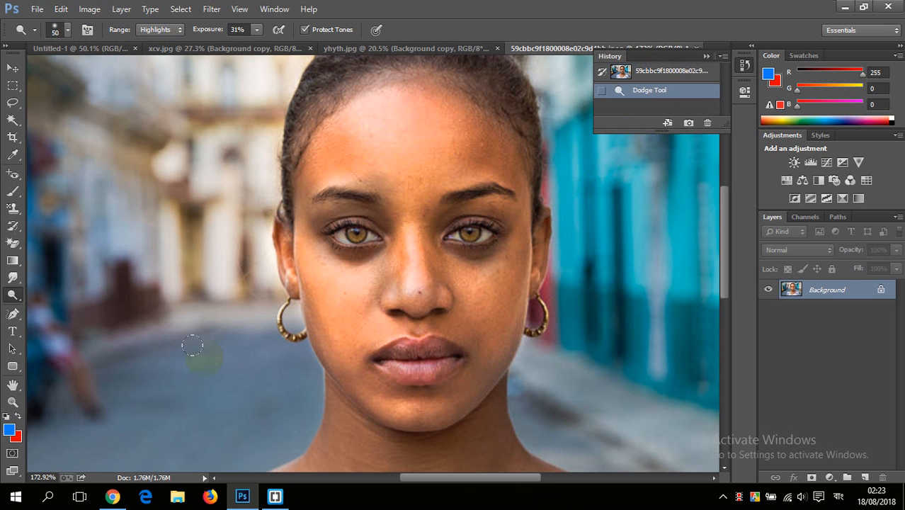
mouse_move(473, 401)
mouse_down()
mouse_move(470, 376)
mouse_move(431, 400)
mouse_move(459, 325)
mouse_move(419, 338)
mouse_move(381, 369)
mouse_move(320, 335)
mouse_move(382, 397)
mouse_move(337, 216)
mouse_move(400, 219)
mouse_move(404, 271)
mouse_move(438, 272)
mouse_move(476, 237)
mouse_move(497, 198)
mouse_move(360, 195)
mouse_up()
mouse_move(296, 149)
mouse_down()
mouse_move(291, 225)
mouse_move(312, 234)
mouse_up()
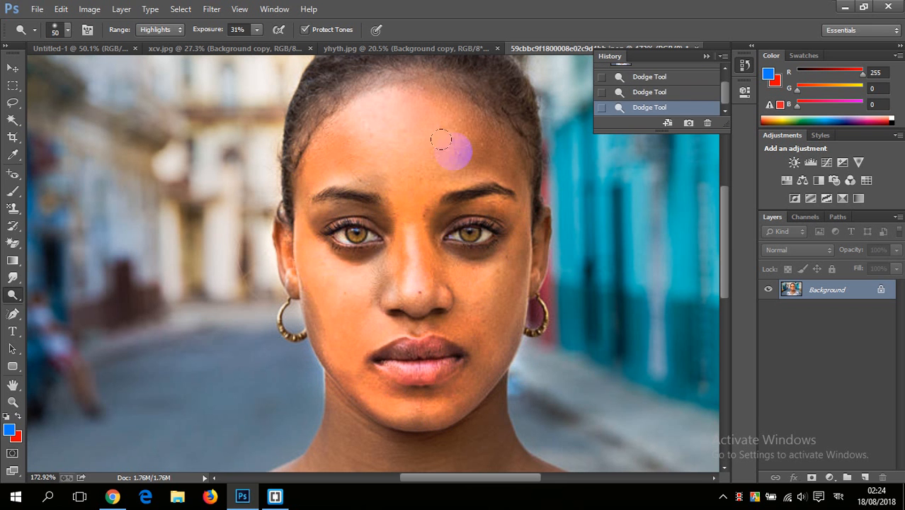
Step: Undo the highlight strokes by restoring the opening snapshot, and set the Dodge exposure to 15%
scroll(660, 95, up, 1)
click(679, 73)
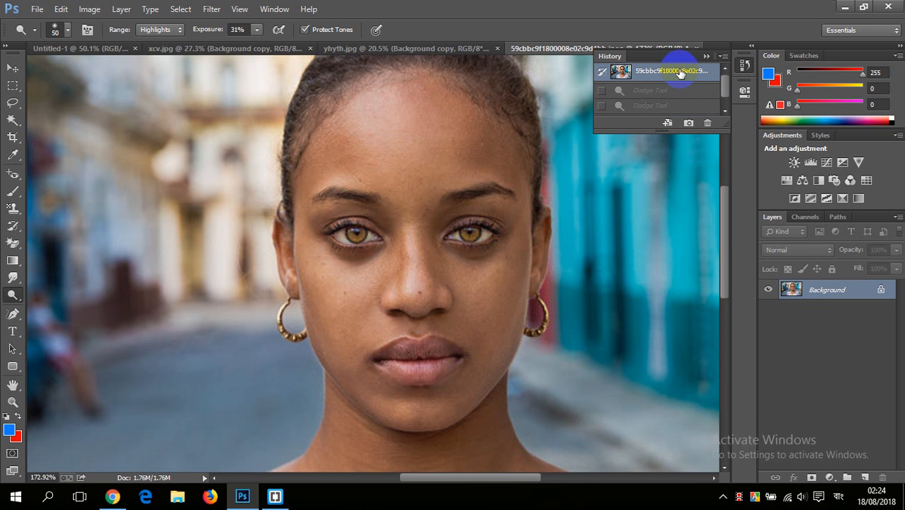
click(253, 32)
drag(253, 47, 246, 47)
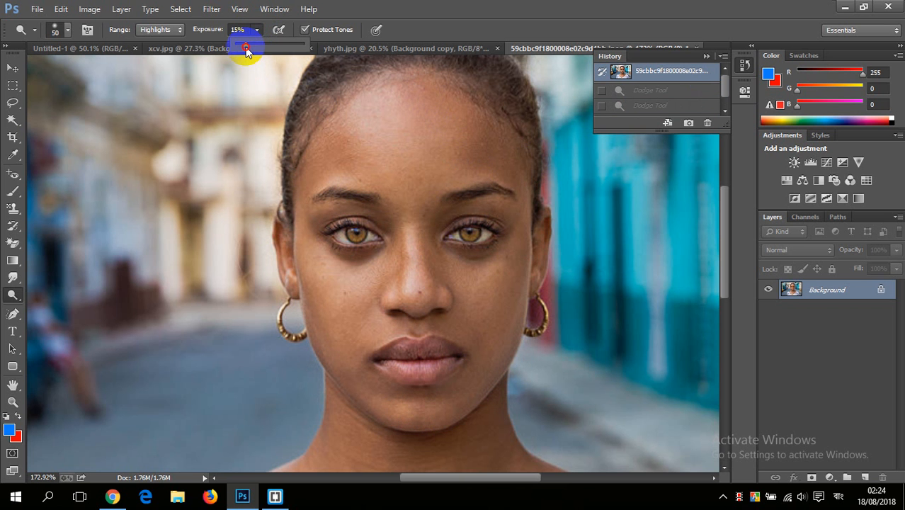
Step: Set the Dodge range to Midtones and lighten the forehead and the right half of the face at 15% exposure
click(175, 32)
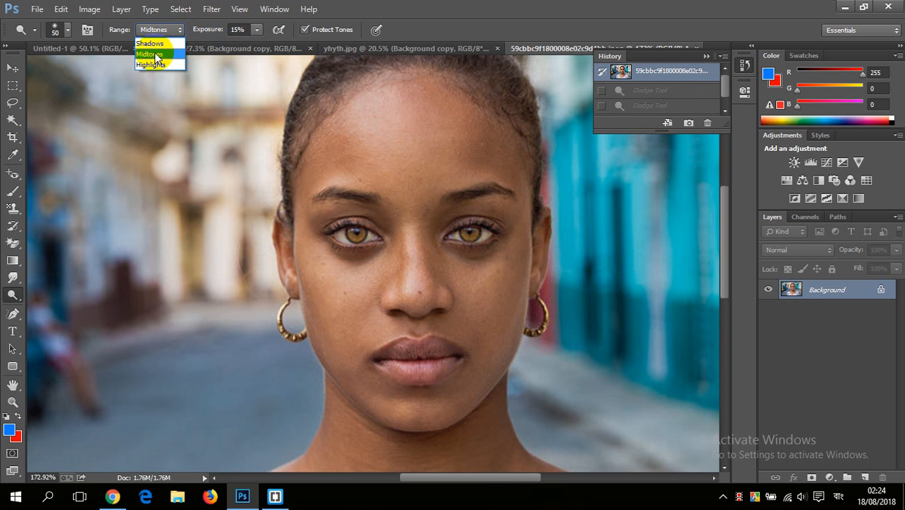
click(154, 53)
mouse_move(424, 100)
mouse_down()
mouse_move(434, 353)
mouse_move(446, 305)
mouse_up()
drag(507, 156, 506, 156)
Step: Switch the Dodge range to Highlights and strongly brighten the right half of the face, up to its centre line
click(177, 30)
click(165, 64)
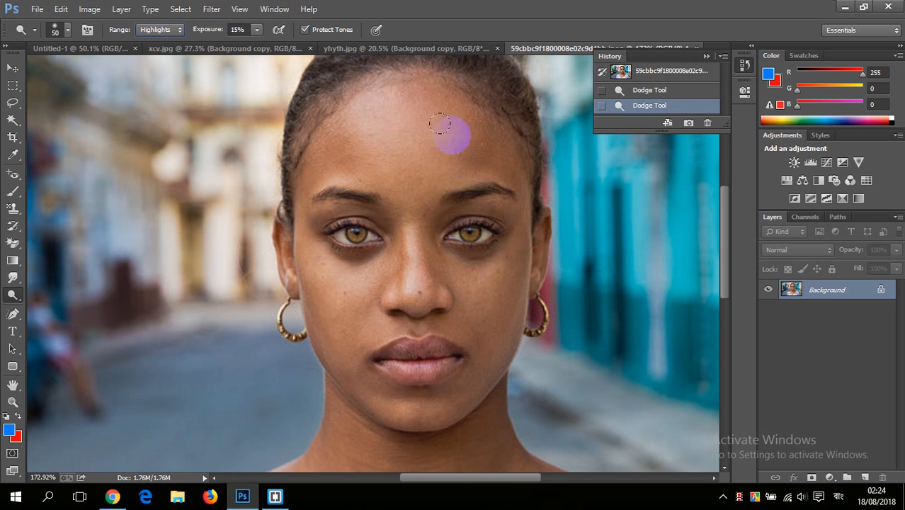
mouse_move(512, 166)
mouse_down()
mouse_move(462, 144)
mouse_move(425, 106)
mouse_move(425, 263)
mouse_move(488, 256)
mouse_move(453, 247)
mouse_move(463, 259)
mouse_move(508, 249)
mouse_move(523, 217)
mouse_move(513, 204)
mouse_move(453, 202)
mouse_move(476, 204)
mouse_move(457, 181)
mouse_move(459, 118)
mouse_move(525, 149)
mouse_move(474, 145)
mouse_move(469, 159)
mouse_move(436, 139)
mouse_move(429, 110)
mouse_move(423, 122)
mouse_move(418, 277)
mouse_move(426, 248)
mouse_move(440, 376)
mouse_move(447, 319)
mouse_move(434, 367)
mouse_move(422, 293)
mouse_move(429, 379)
mouse_move(466, 365)
mouse_move(441, 381)
mouse_move(484, 345)
mouse_move(471, 365)
mouse_move(492, 325)
mouse_move(473, 328)
mouse_move(474, 281)
mouse_move(500, 276)
mouse_move(506, 265)
mouse_move(490, 338)
mouse_move(508, 286)
mouse_move(467, 380)
mouse_move(448, 386)
mouse_move(477, 351)
mouse_move(415, 406)
mouse_move(430, 402)
mouse_move(484, 292)
mouse_move(454, 289)
mouse_move(444, 308)
mouse_move(434, 235)
mouse_move(447, 271)
mouse_move(495, 242)
mouse_move(499, 215)
mouse_move(504, 237)
mouse_move(485, 290)
mouse_move(509, 186)
mouse_move(472, 146)
mouse_move(513, 173)
mouse_move(438, 132)
mouse_up()
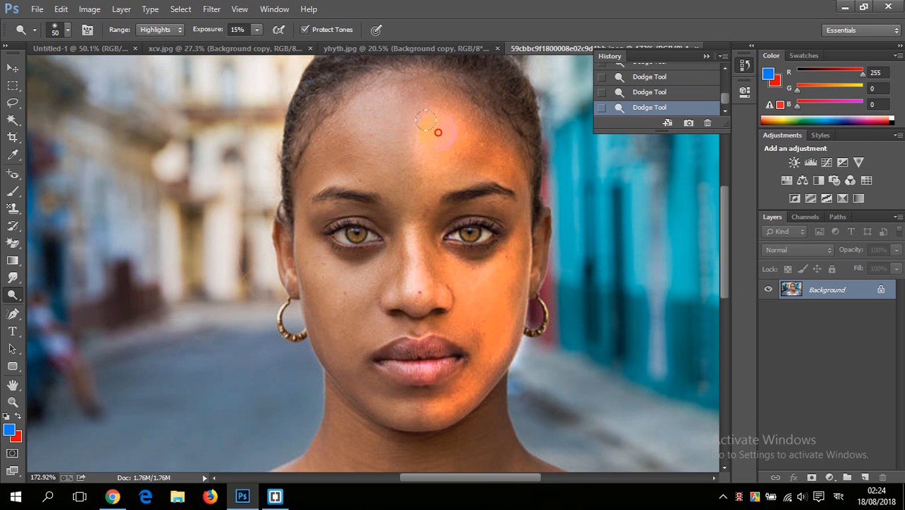
mouse_move(428, 94)
mouse_down()
mouse_move(419, 223)
mouse_move(430, 258)
mouse_move(480, 265)
mouse_move(499, 216)
mouse_move(442, 196)
mouse_move(467, 236)
mouse_move(460, 244)
mouse_move(483, 171)
mouse_move(426, 139)
mouse_move(489, 147)
mouse_move(474, 121)
mouse_move(509, 172)
mouse_move(478, 329)
mouse_move(426, 231)
mouse_move(466, 296)
mouse_move(453, 321)
mouse_move(458, 389)
mouse_move(490, 362)
mouse_move(467, 383)
mouse_move(480, 369)
mouse_move(397, 205)
mouse_up()
Step: Switch the Dodge range back to Midtones and lighten the left half of the face from the forehead down to the cheek and mouth
click(173, 30)
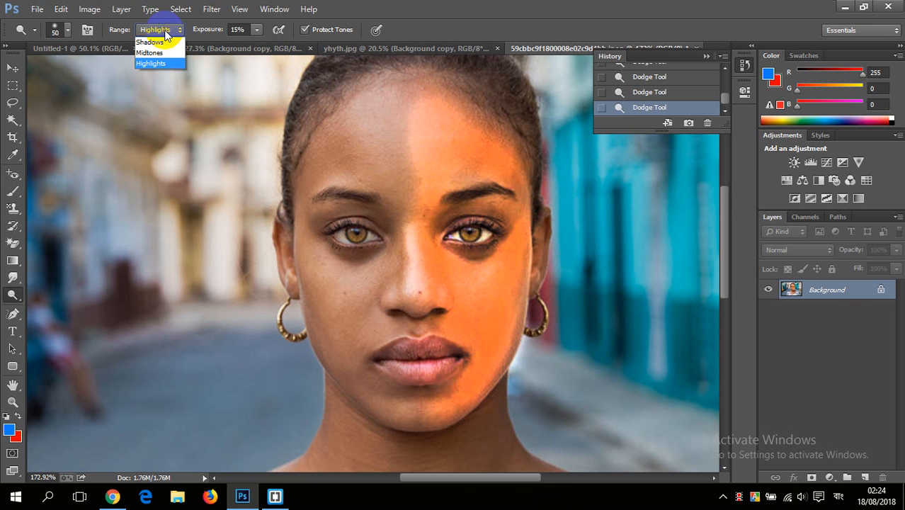
click(152, 54)
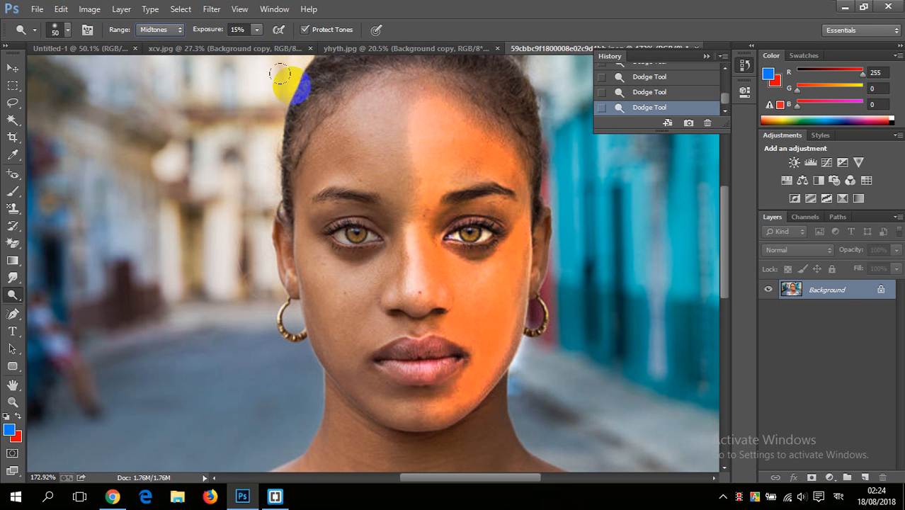
mouse_move(355, 85)
mouse_down()
mouse_move(373, 186)
mouse_move(375, 119)
mouse_move(340, 133)
mouse_up()
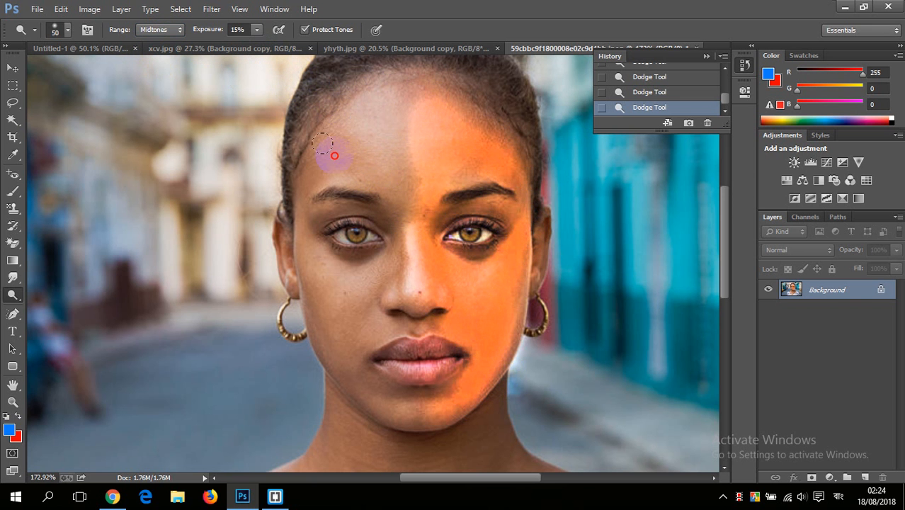
mouse_move(309, 160)
mouse_down()
mouse_move(310, 270)
mouse_move(381, 246)
mouse_move(360, 316)
mouse_move(383, 291)
mouse_move(361, 296)
mouse_move(338, 350)
mouse_move(357, 328)
mouse_move(385, 401)
mouse_move(392, 395)
mouse_move(304, 344)
mouse_move(388, 419)
mouse_move(310, 240)
mouse_up()
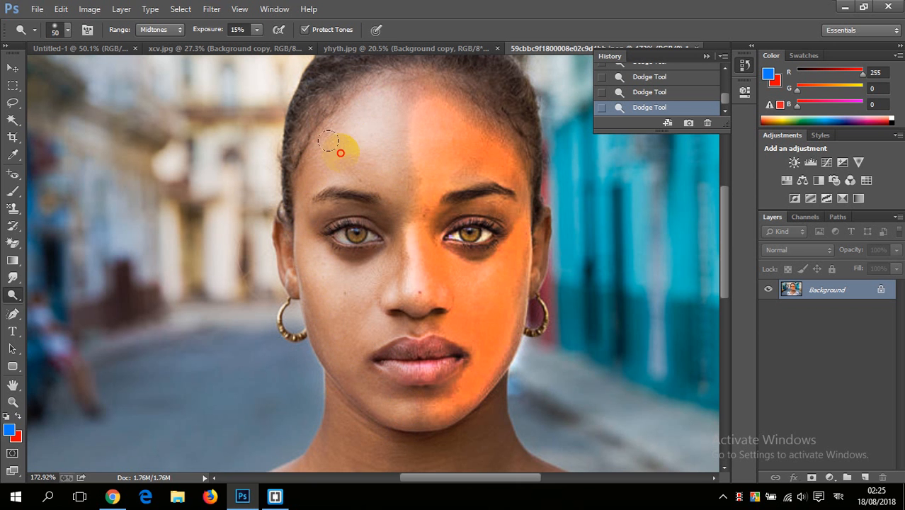
mouse_move(301, 213)
mouse_down()
mouse_move(303, 309)
mouse_move(334, 379)
mouse_move(374, 246)
mouse_move(382, 316)
mouse_move(362, 356)
mouse_move(410, 404)
mouse_move(393, 351)
mouse_up()
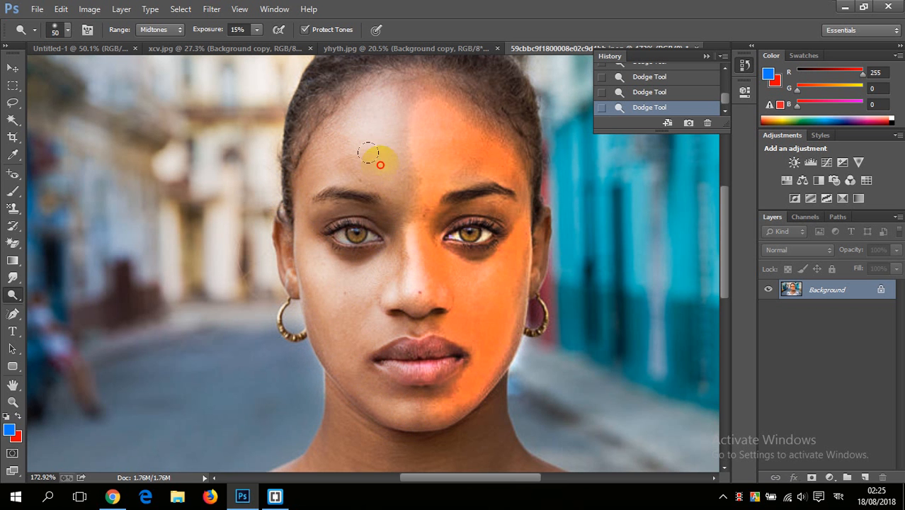
drag(379, 164, 392, 180)
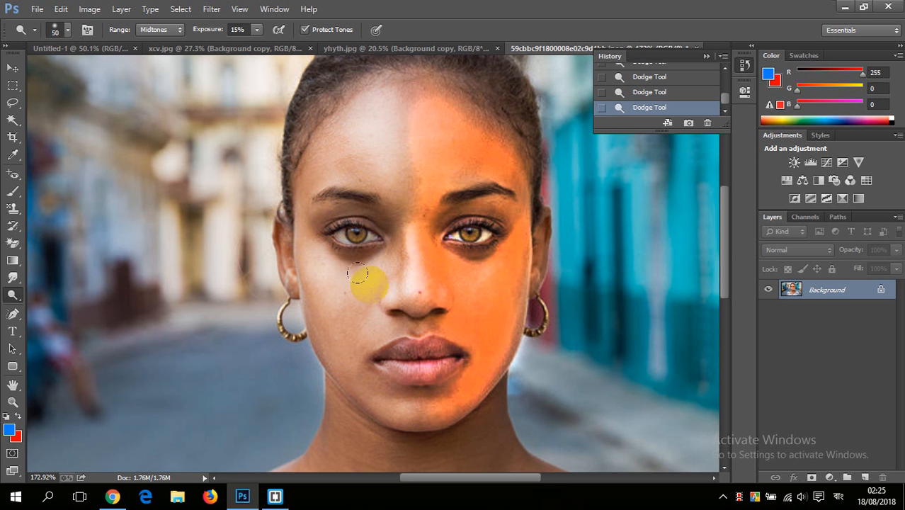
scroll(358, 273, down, 1)
scroll(322, 341, up, 2)
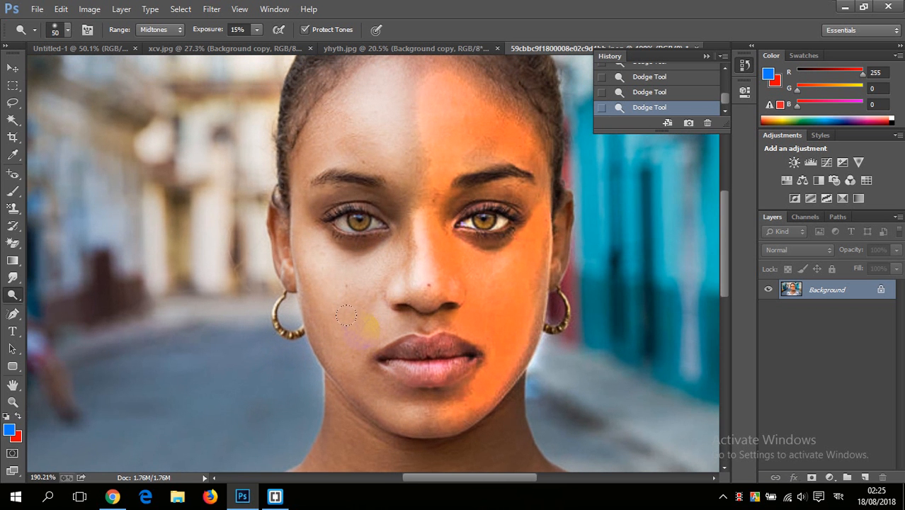
scroll(371, 309, down, 1)
scroll(361, 299, up, 1)
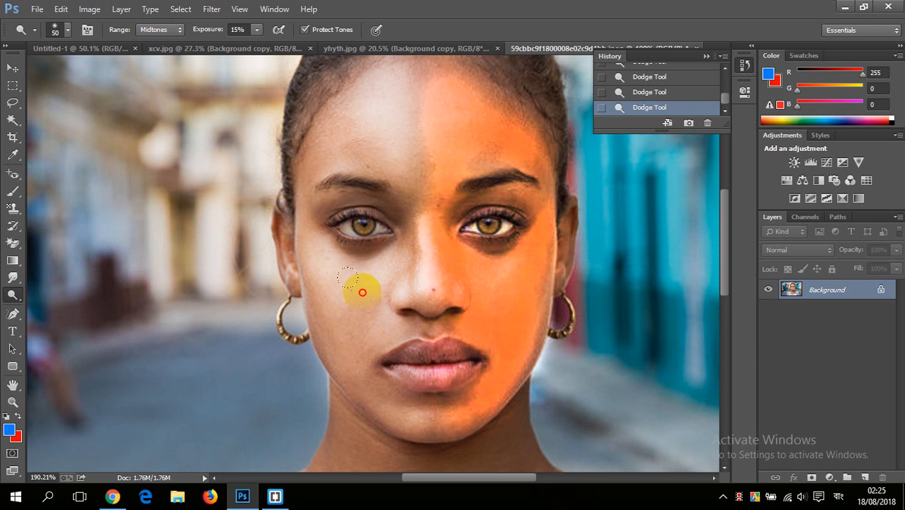
Step: Undo all the Dodge strokes on the face by restoring the opening snapshot
scroll(492, 226, down, 1)
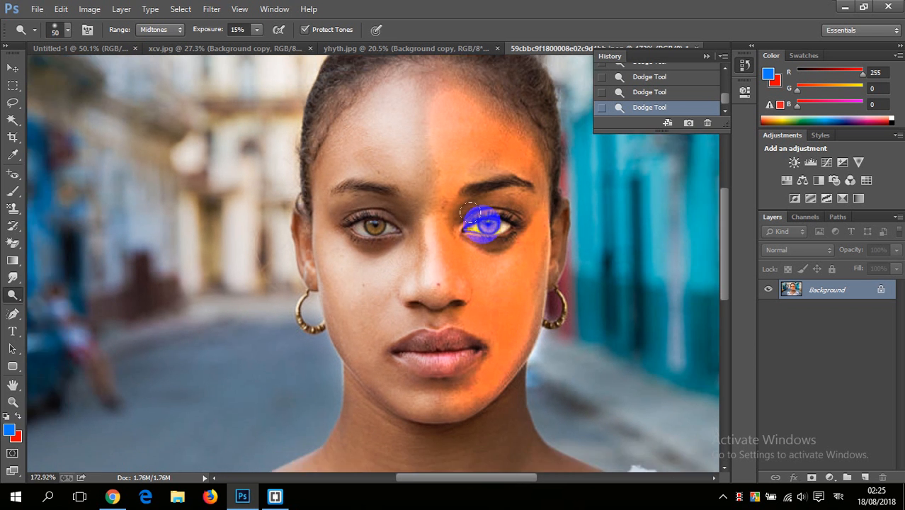
scroll(454, 291, up, 1)
scroll(647, 103, up, 1)
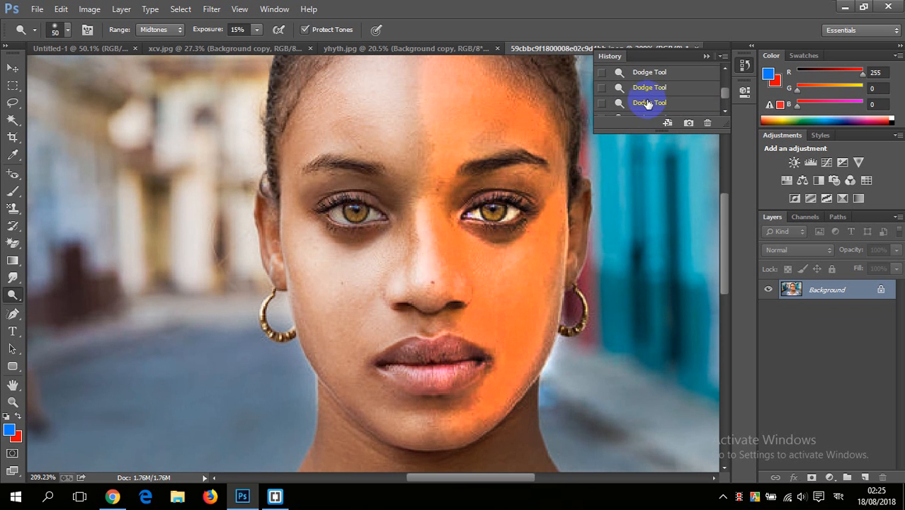
scroll(658, 92, up, 2)
click(680, 71)
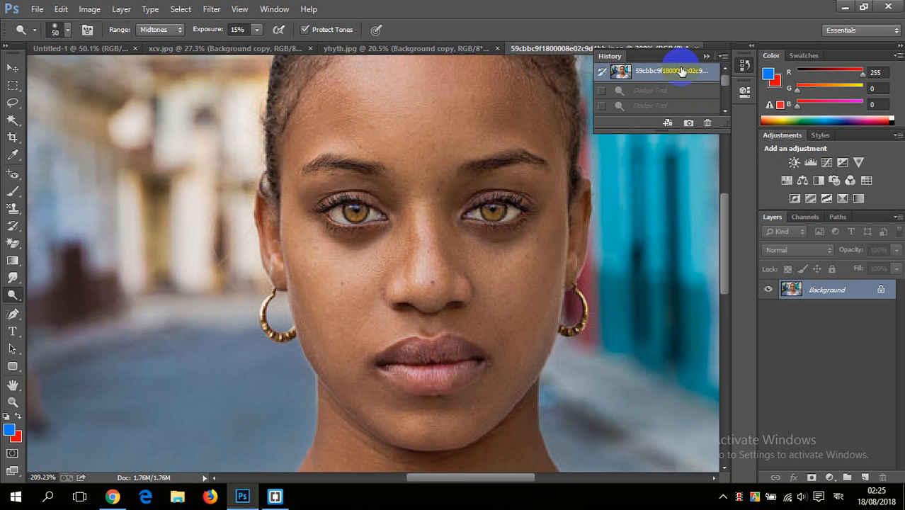
Step: Switch to the Burn tool and reduce its brush size to 31 px, keeping the Shadows range at 35% exposure
scroll(473, 156, down, 1)
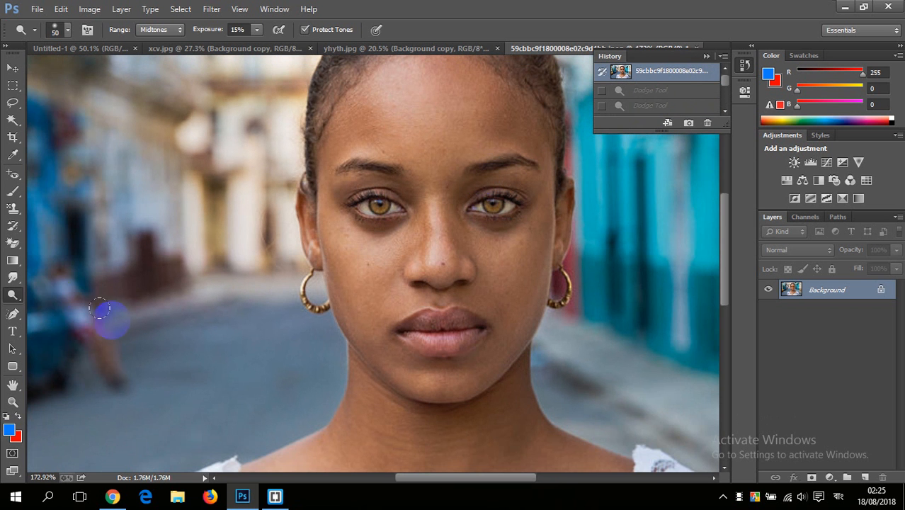
right_click(10, 300)
click(63, 306)
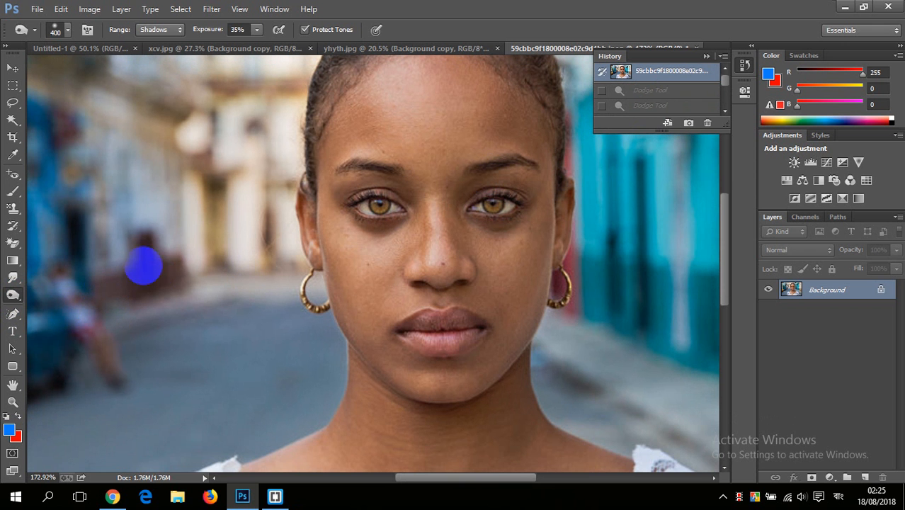
scroll(328, 271, down, 1)
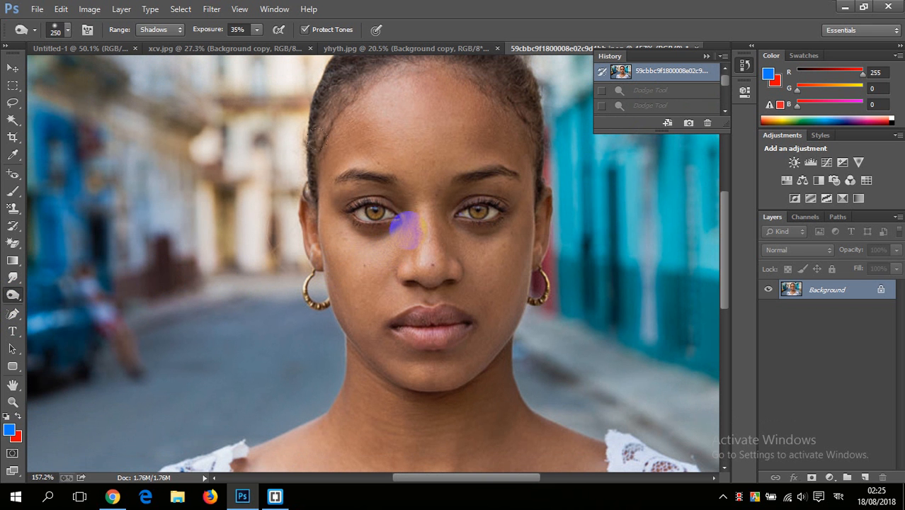
right_click(461, 174)
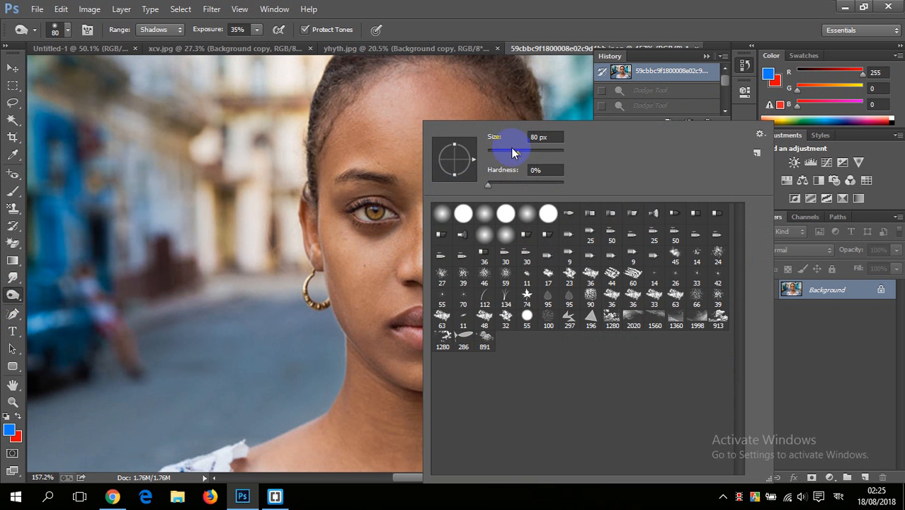
click(393, 131)
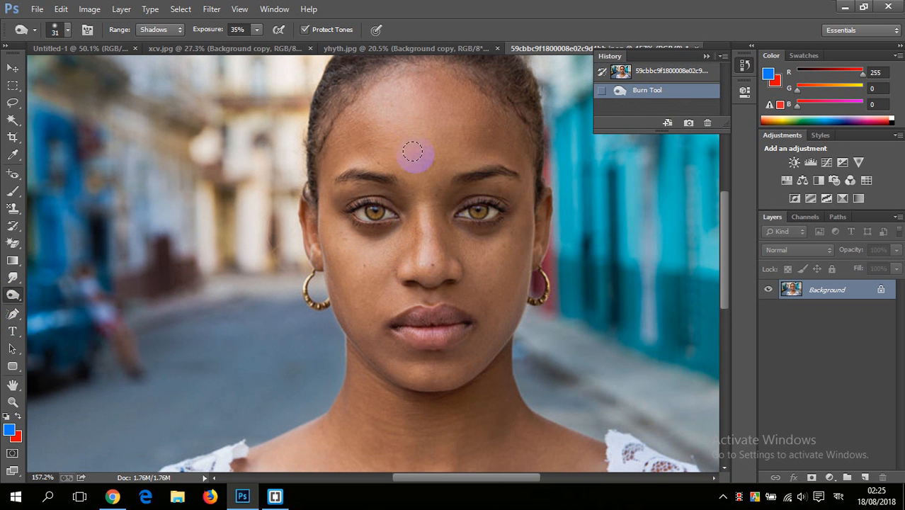
Step: Darken the hair from the crown down both sides and along the hairline with the Burn tool on Shadows at 35% exposure
scroll(410, 153, up, 4)
scroll(401, 145, down, 3)
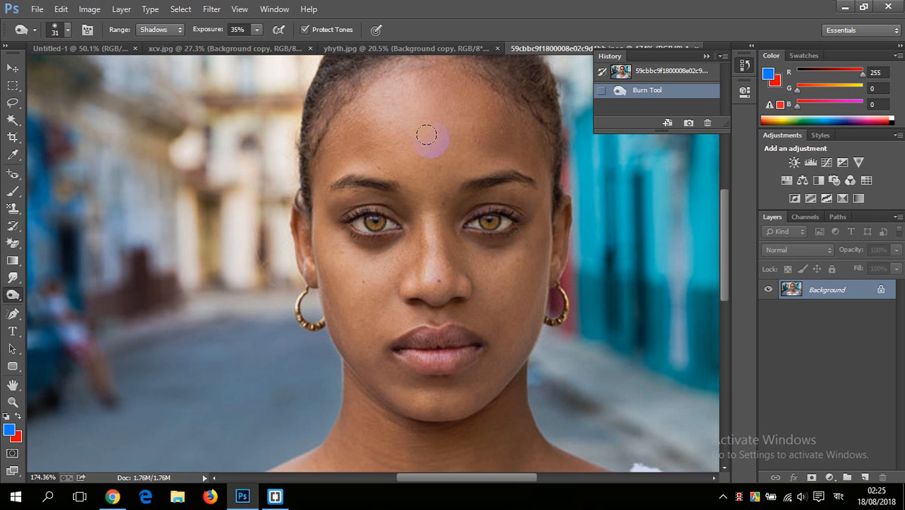
drag(433, 130, 411, 171)
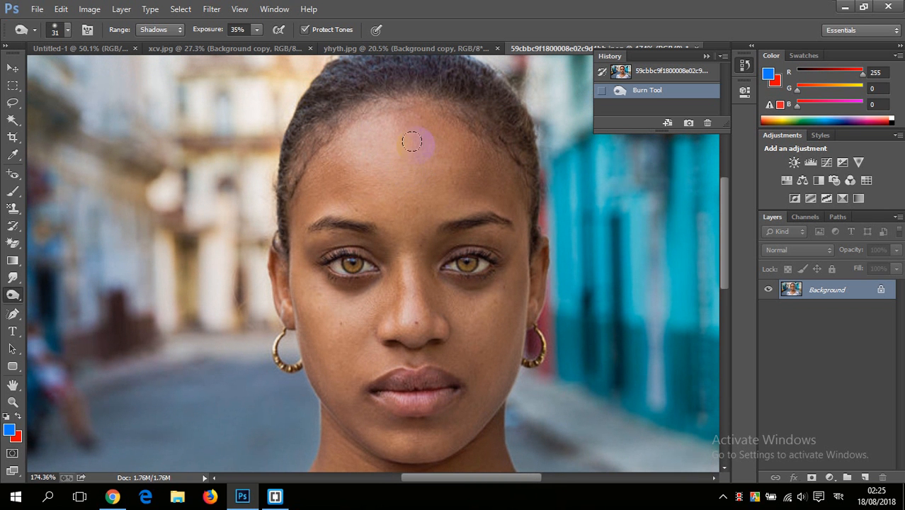
drag(445, 126, 409, 156)
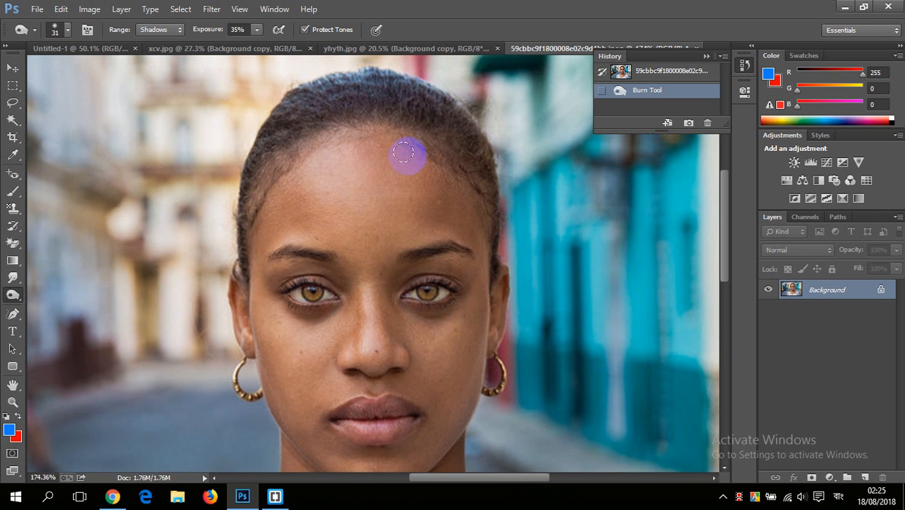
click(256, 33)
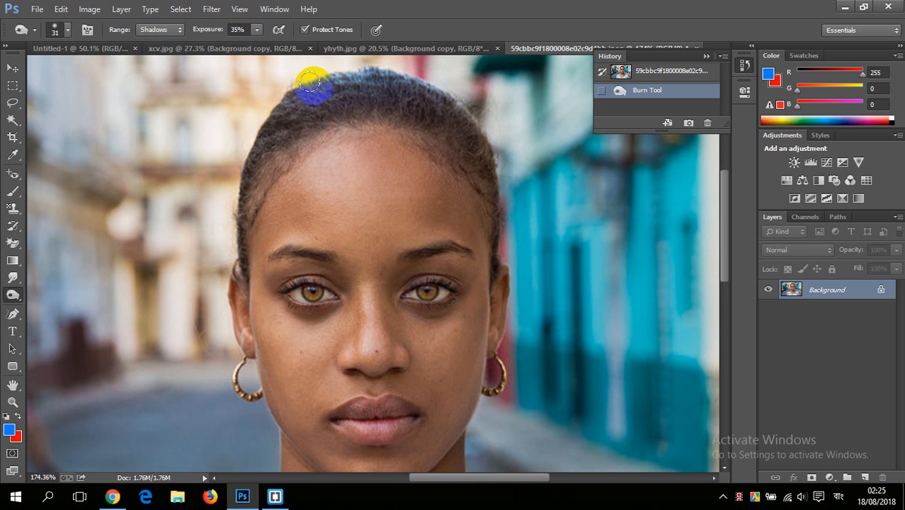
mouse_move(307, 101)
mouse_down()
mouse_move(347, 83)
mouse_move(309, 86)
mouse_move(316, 83)
mouse_move(395, 85)
mouse_move(382, 84)
mouse_move(464, 122)
mouse_move(395, 103)
mouse_move(405, 107)
mouse_move(287, 115)
mouse_move(298, 99)
mouse_move(253, 181)
mouse_move(234, 189)
mouse_move(348, 116)
mouse_move(345, 127)
mouse_move(451, 145)
mouse_move(468, 170)
mouse_move(409, 90)
mouse_move(477, 128)
mouse_move(505, 189)
mouse_move(459, 147)
mouse_move(496, 213)
mouse_up()
mouse_move(280, 136)
mouse_down()
mouse_move(259, 134)
mouse_move(239, 166)
mouse_move(236, 243)
mouse_up()
mouse_move(429, 121)
mouse_down()
mouse_move(360, 113)
mouse_move(398, 115)
mouse_up()
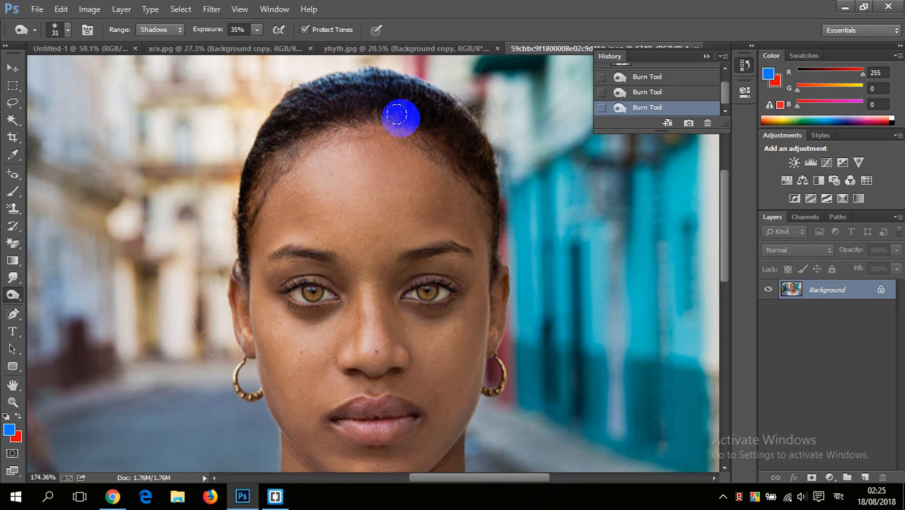
Step: Undo the Shadows burn strokes by restoring the opening snapshot, and set the Burn range to Midtones
scroll(701, 73, up, 2)
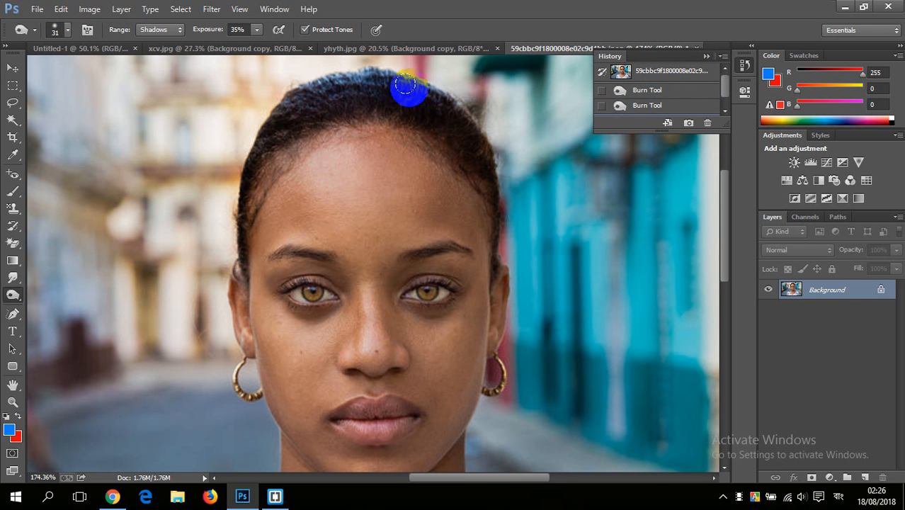
click(658, 72)
click(174, 32)
click(151, 57)
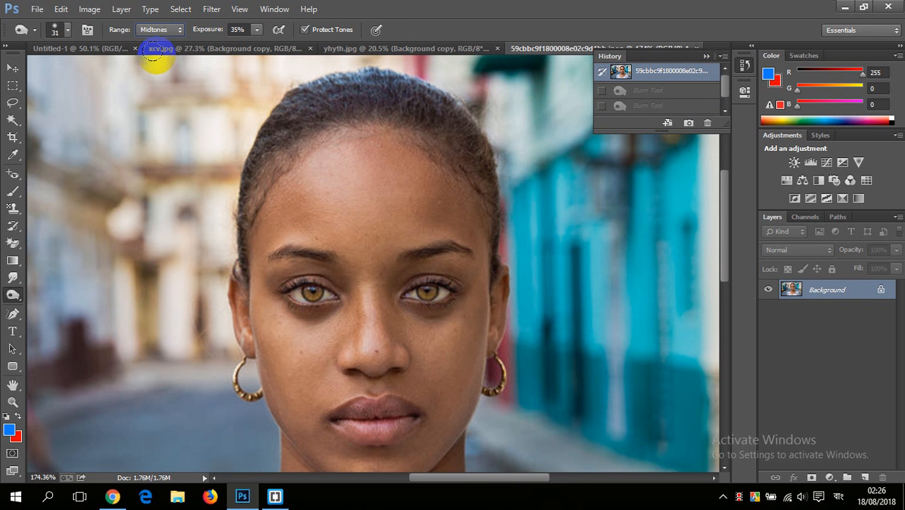
Step: Burn the hair on Midtones at 35% exposure, duplicate the Background layer and continue burning the hair on the copy
mouse_move(310, 106)
mouse_down()
mouse_move(366, 91)
mouse_move(340, 83)
mouse_move(308, 91)
mouse_move(372, 85)
mouse_up()
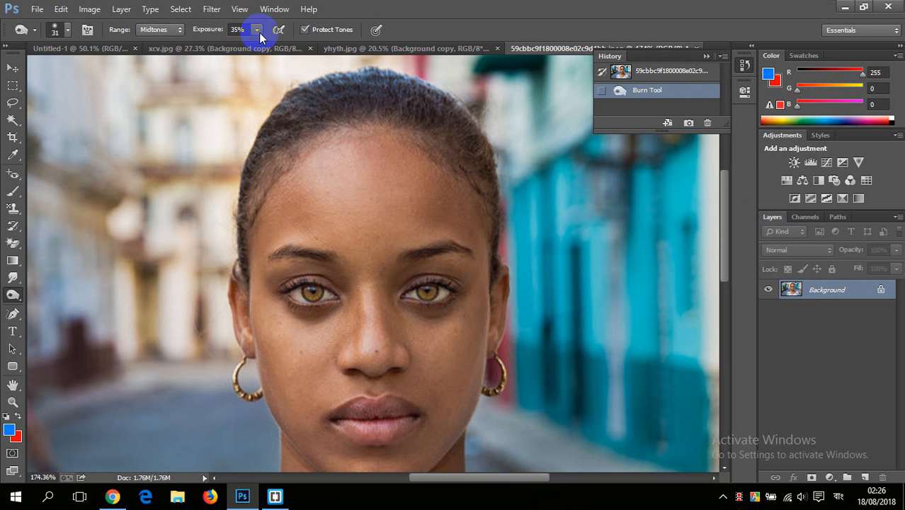
mouse_move(405, 117)
mouse_down()
mouse_move(365, 107)
mouse_move(367, 95)
mouse_move(424, 90)
mouse_move(347, 95)
mouse_up()
drag(838, 291, 865, 478)
mouse_move(378, 119)
mouse_down()
mouse_move(398, 90)
mouse_move(333, 96)
mouse_move(362, 83)
mouse_move(331, 77)
mouse_move(284, 100)
mouse_move(240, 199)
mouse_move(255, 141)
mouse_move(392, 92)
mouse_move(371, 86)
mouse_move(459, 97)
mouse_move(434, 93)
mouse_move(476, 134)
mouse_move(497, 191)
mouse_move(421, 128)
mouse_move(302, 118)
mouse_move(358, 115)
mouse_move(311, 118)
mouse_move(266, 175)
mouse_move(236, 193)
mouse_move(240, 237)
mouse_move(246, 213)
mouse_up()
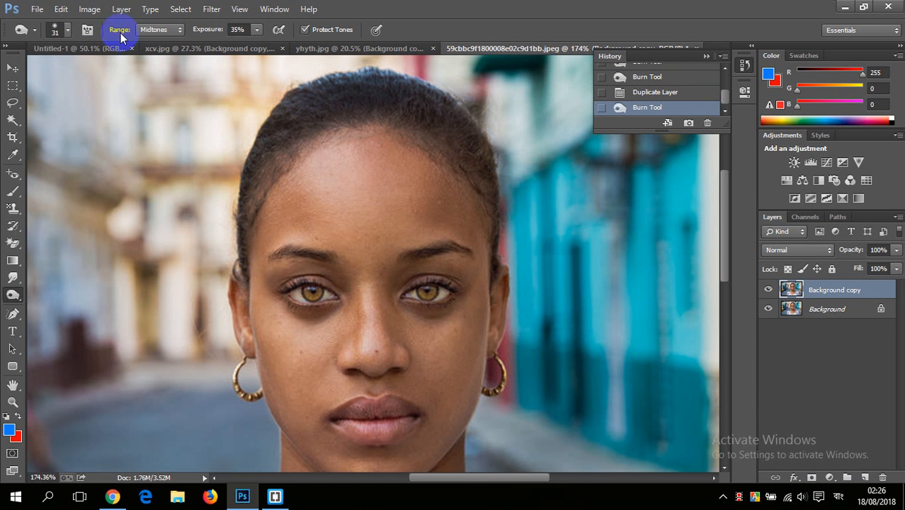
Step: Set the Burn range to Highlights, hide the Background copy layer and make the Background layer active
click(159, 29)
click(154, 65)
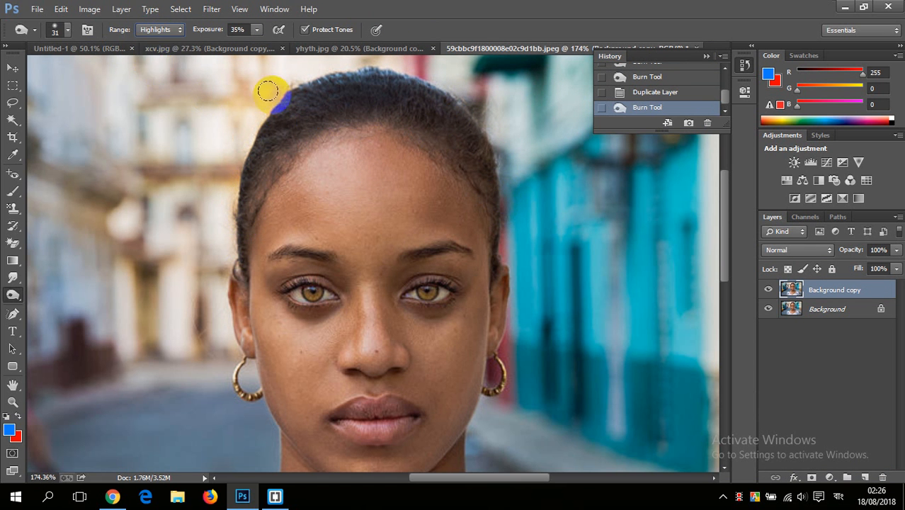
click(771, 290)
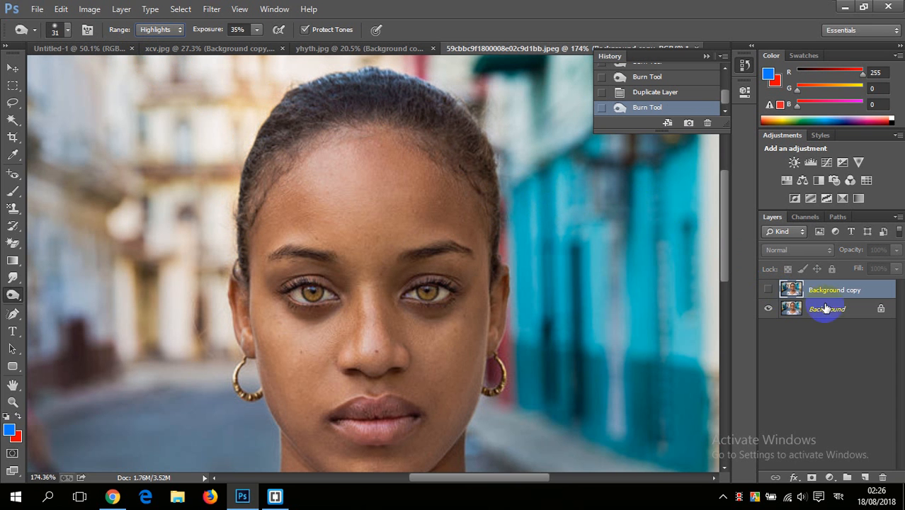
click(793, 309)
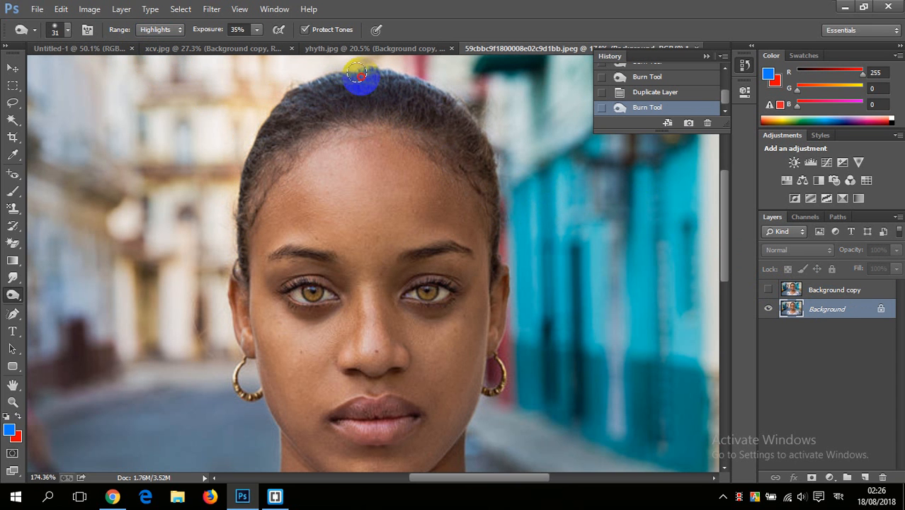
Step: Burn along the hair from the crown down both sides on the Background layer, using Highlights at 35% exposure
mouse_move(356, 73)
mouse_down()
mouse_move(291, 94)
mouse_move(267, 148)
mouse_move(223, 163)
mouse_move(233, 163)
mouse_move(243, 190)
mouse_move(261, 131)
mouse_move(244, 162)
mouse_move(265, 149)
mouse_up()
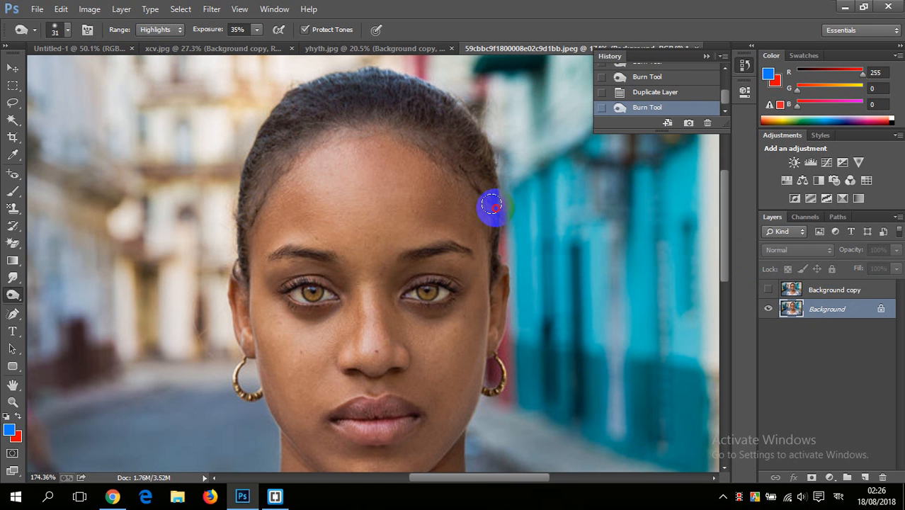
drag(491, 202, 496, 270)
click(127, 88)
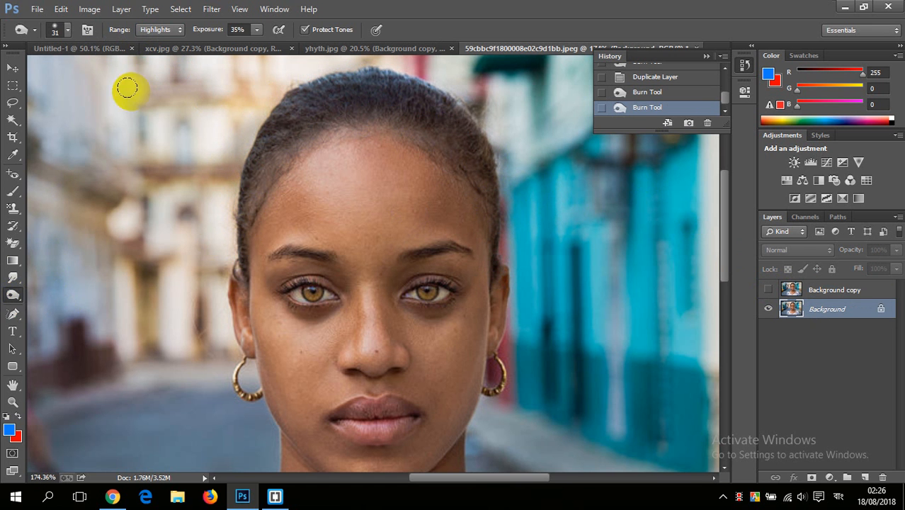
Step: Switch the Burn range to Shadows and darken the hair on the Background layer at 35% exposure
click(169, 32)
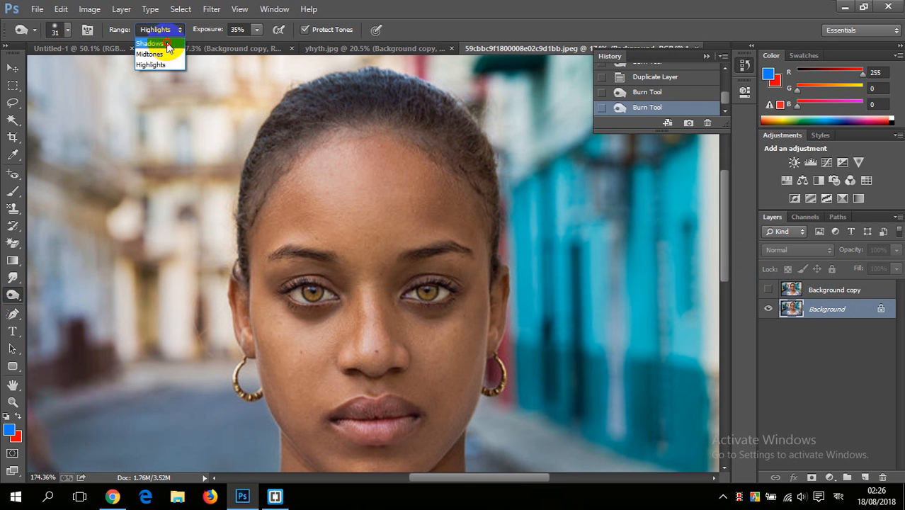
click(168, 44)
mouse_move(322, 296)
mouse_down()
mouse_move(303, 252)
mouse_move(320, 251)
mouse_move(268, 252)
mouse_move(390, 259)
mouse_move(466, 246)
mouse_move(392, 266)
mouse_move(376, 248)
mouse_move(366, 252)
mouse_move(384, 278)
mouse_move(337, 289)
mouse_move(284, 285)
mouse_move(448, 283)
mouse_move(387, 84)
mouse_move(374, 78)
mouse_move(481, 132)
mouse_move(391, 106)
mouse_move(374, 104)
mouse_move(446, 129)
mouse_move(362, 114)
mouse_move(411, 107)
mouse_move(468, 149)
mouse_move(408, 129)
mouse_move(495, 213)
mouse_move(497, 233)
mouse_move(454, 122)
mouse_move(394, 108)
mouse_move(364, 67)
mouse_move(362, 92)
mouse_move(364, 75)
mouse_move(461, 112)
mouse_move(499, 227)
mouse_move(451, 130)
mouse_move(382, 110)
mouse_move(468, 168)
mouse_up()
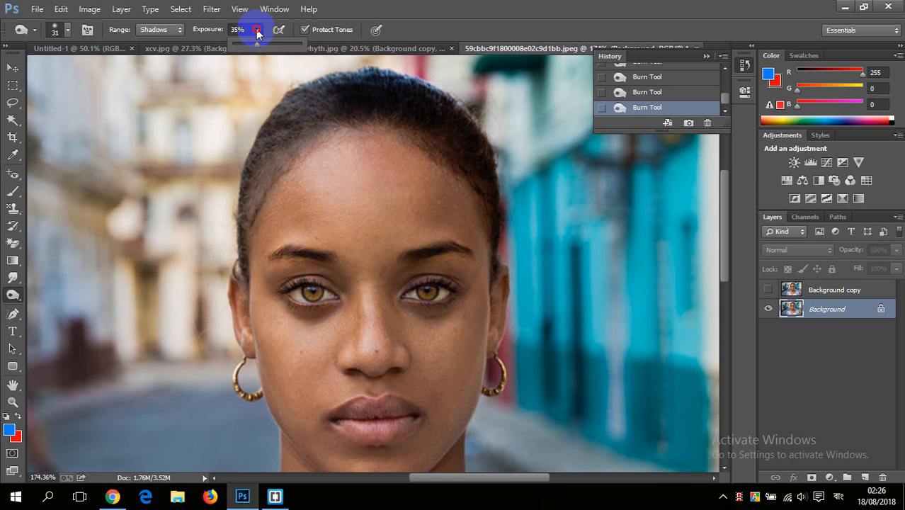
Step: Raise the Burn exposure to 100% and deepen the hair's shadows from the crown to the front hairline
drag(268, 50, 313, 29)
mouse_move(323, 88)
mouse_down()
mouse_move(269, 121)
mouse_move(310, 88)
mouse_move(282, 117)
mouse_move(329, 105)
mouse_move(294, 122)
mouse_move(272, 158)
mouse_move(312, 119)
mouse_move(257, 177)
mouse_move(267, 135)
mouse_move(243, 186)
mouse_move(247, 166)
mouse_move(225, 272)
mouse_move(268, 147)
mouse_move(239, 204)
mouse_move(307, 95)
mouse_move(285, 111)
mouse_move(263, 171)
mouse_move(425, 134)
mouse_move(414, 92)
mouse_move(444, 108)
mouse_move(467, 165)
mouse_move(285, 118)
mouse_move(285, 154)
mouse_move(293, 148)
mouse_move(287, 115)
mouse_move(277, 155)
mouse_move(318, 126)
mouse_up()
scroll(318, 126, down, 5)
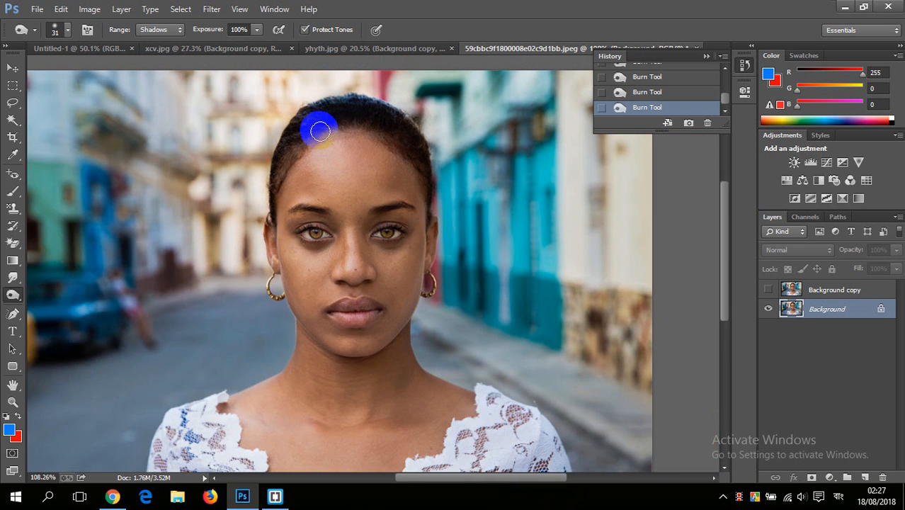
scroll(329, 160, up, 5)
scroll(364, 221, down, 5)
scroll(403, 257, up, 5)
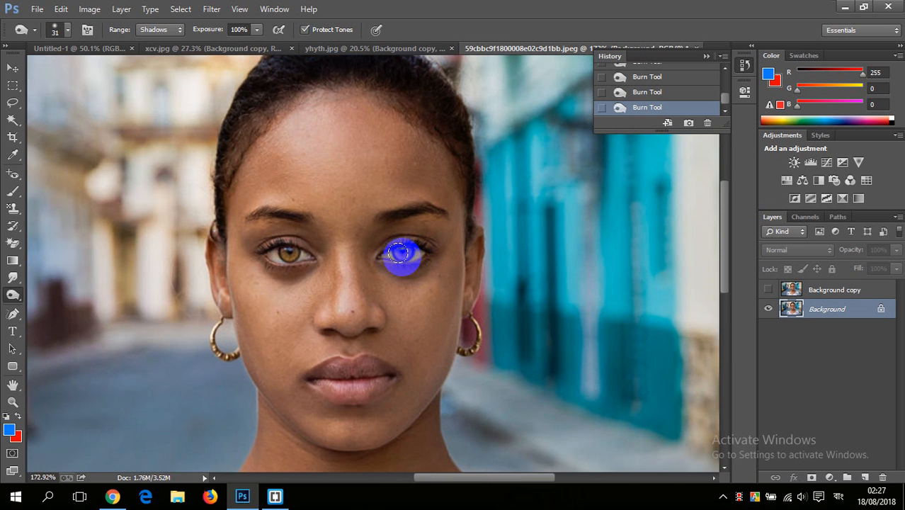
scroll(110, 288, down, 4)
Step: Switch to the Sponge tool and give it a soft round 22 px brush with 0% hardness
click(16, 296)
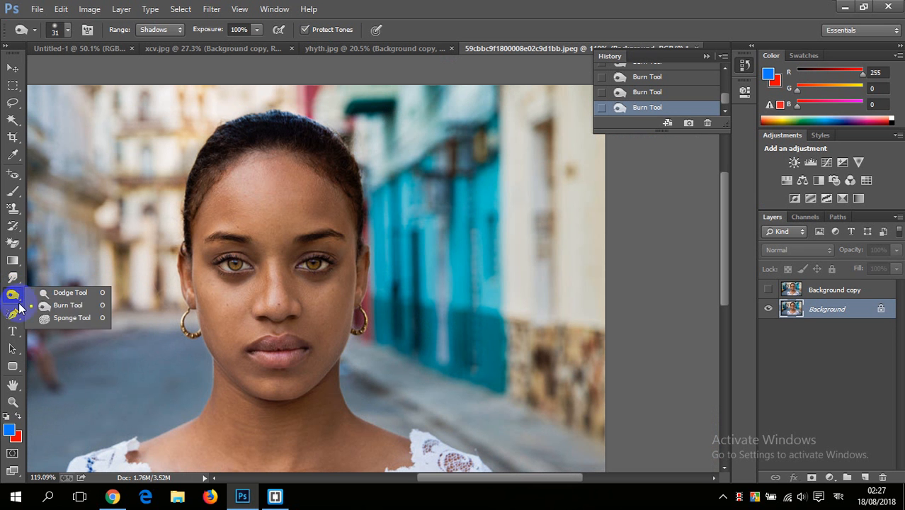
click(62, 319)
scroll(242, 361, up, 1)
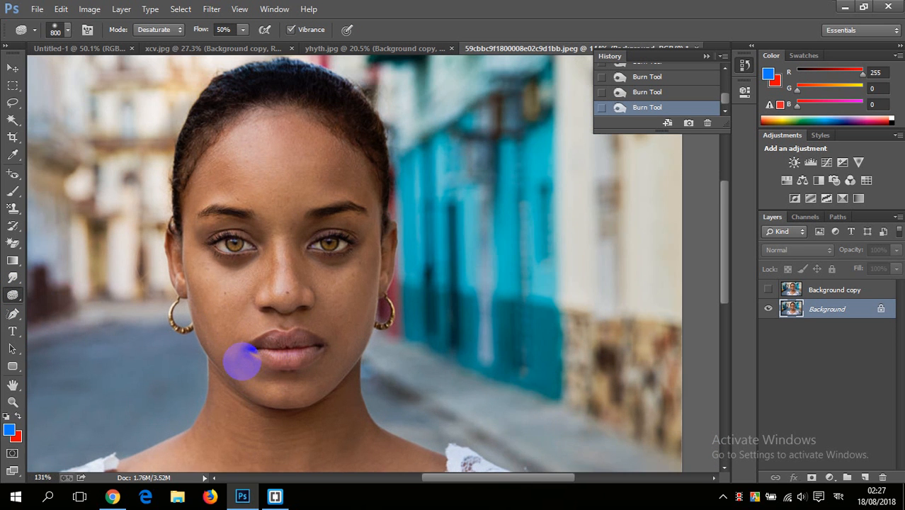
scroll(243, 361, down, 3)
right_click(253, 263)
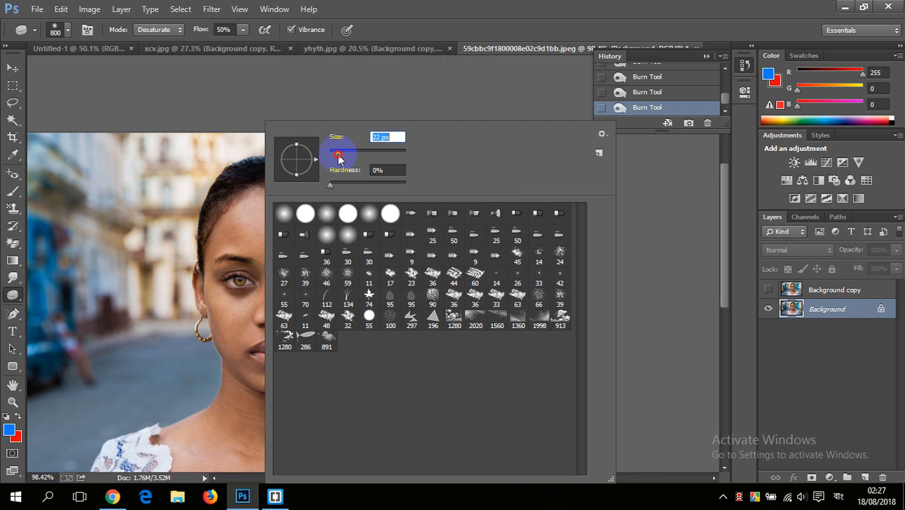
click(284, 216)
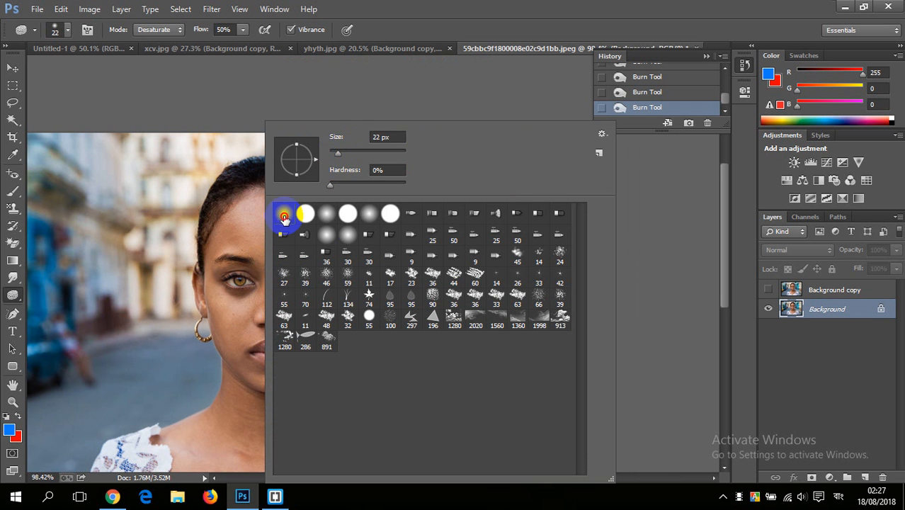
click(445, 85)
Step: Desaturate the skin beneath the chin and along both sides of the jawline with the Sponge tool at 50% flow
scroll(283, 420, up, 5)
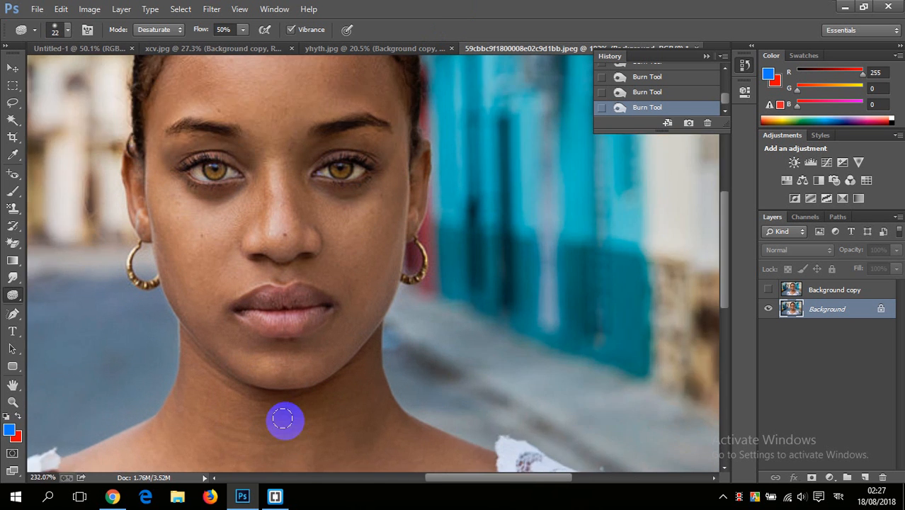
scroll(283, 420, up, 2)
scroll(436, 315, down, 1)
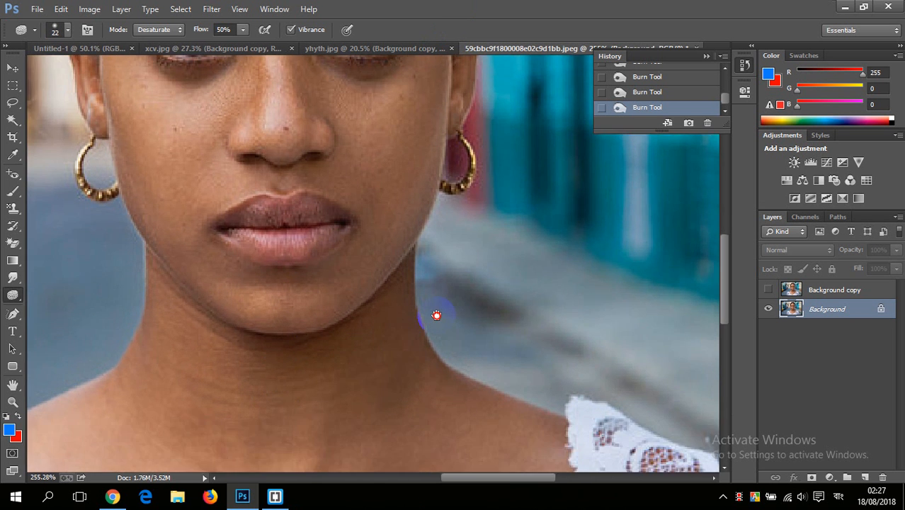
scroll(437, 315, down, 1)
click(376, 285)
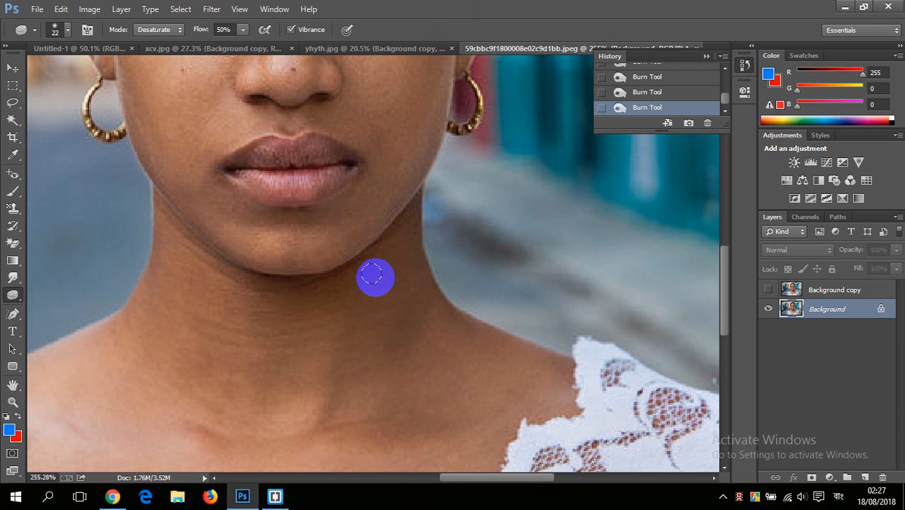
scroll(379, 276, down, 2)
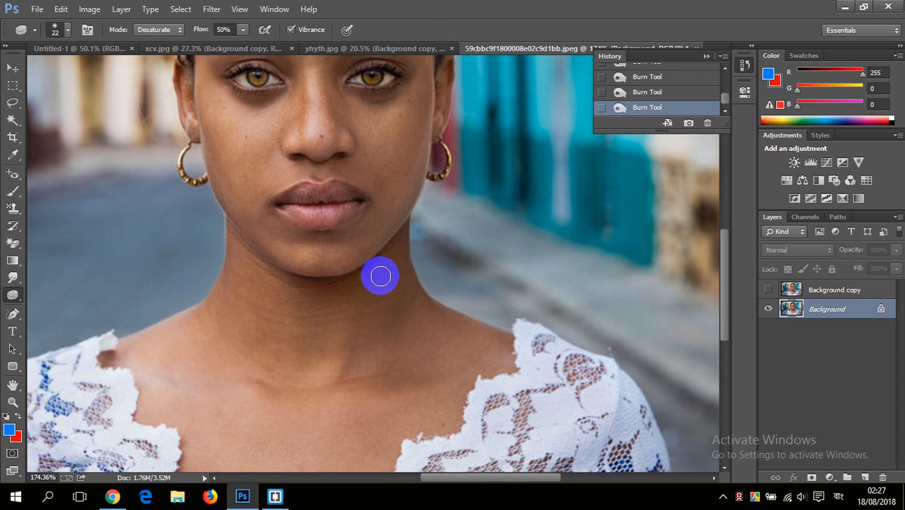
scroll(381, 276, down, 1)
scroll(383, 274, up, 3)
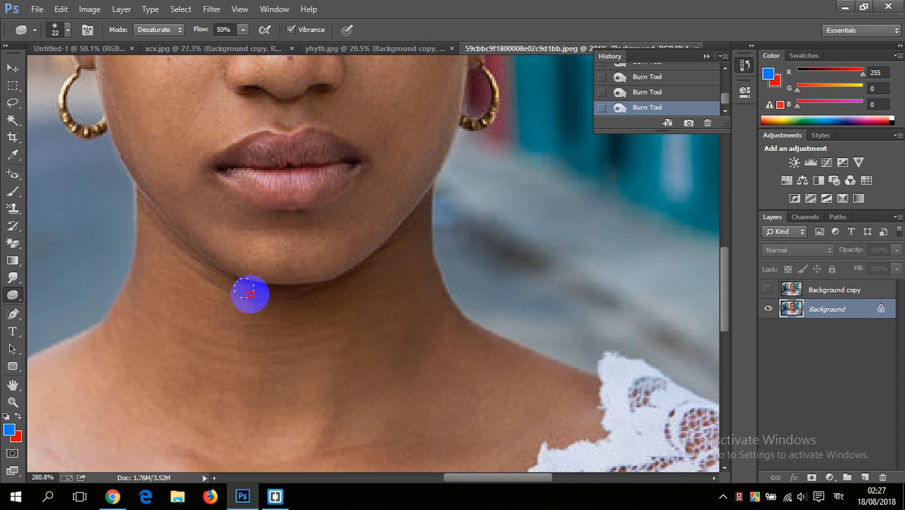
mouse_move(160, 245)
mouse_down()
mouse_move(212, 277)
mouse_move(141, 207)
mouse_move(225, 278)
mouse_up()
drag(286, 277, 277, 281)
drag(339, 271, 322, 281)
mouse_move(411, 242)
mouse_down()
mouse_move(407, 206)
mouse_move(422, 204)
mouse_move(382, 236)
mouse_move(425, 213)
mouse_move(372, 253)
mouse_move(269, 298)
mouse_move(230, 295)
mouse_move(246, 306)
mouse_move(231, 291)
mouse_move(293, 290)
mouse_move(349, 251)
mouse_up()
scroll(232, 298, down, 5)
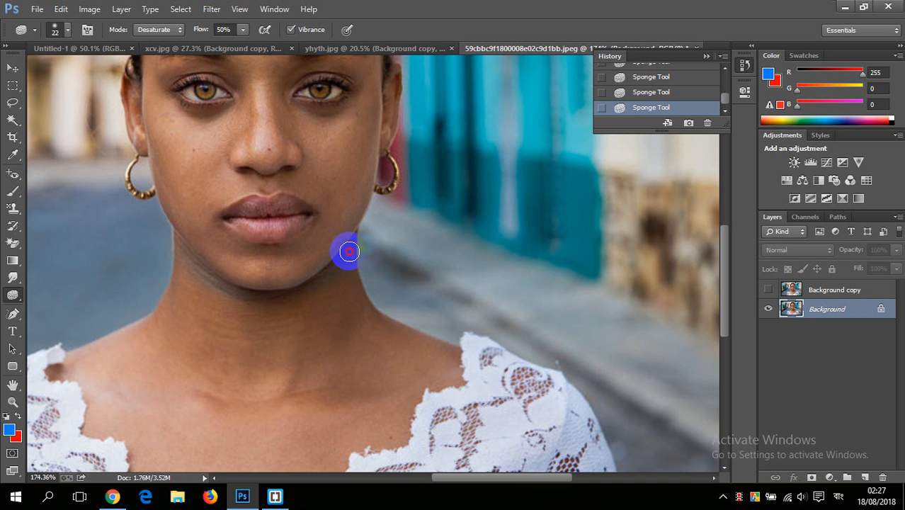
scroll(311, 284, down, 5)
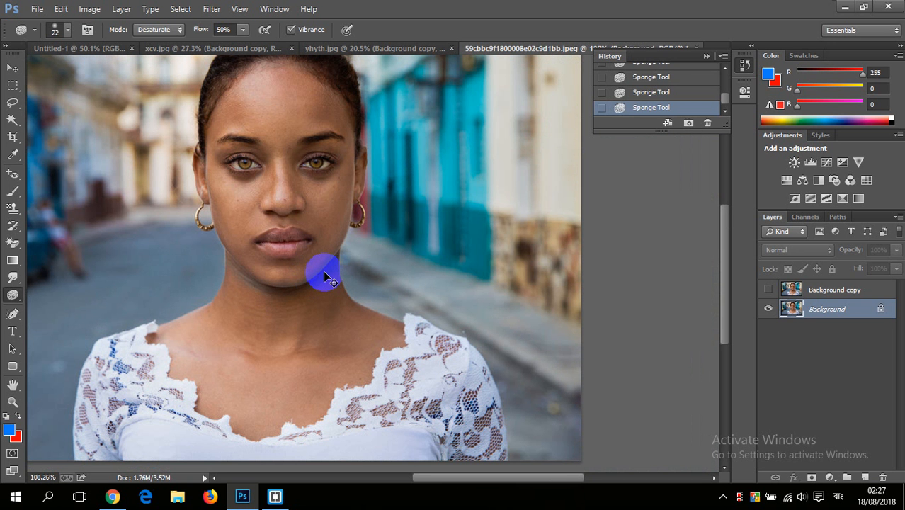
Step: Open Cat for lost page.jpg from the Practis folder and duplicate its Background layer
key(ctrl+o)
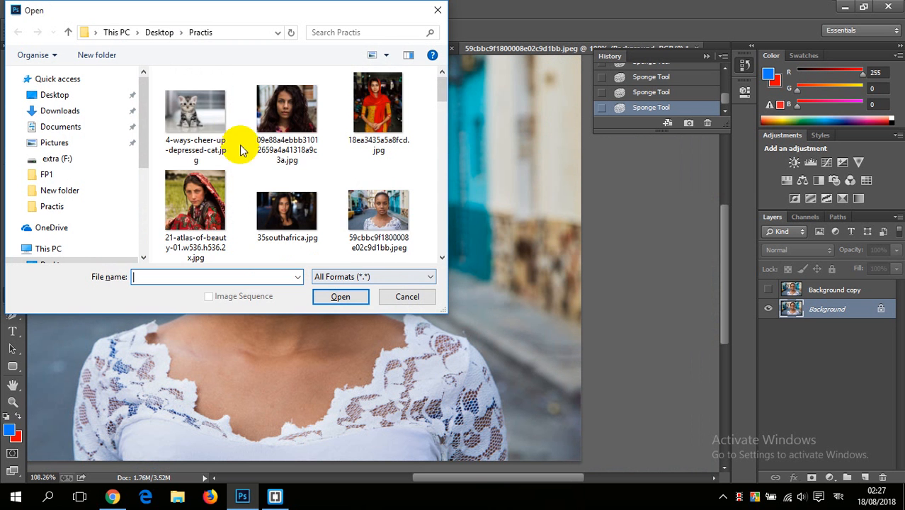
click(207, 112)
scroll(283, 152, down, 8)
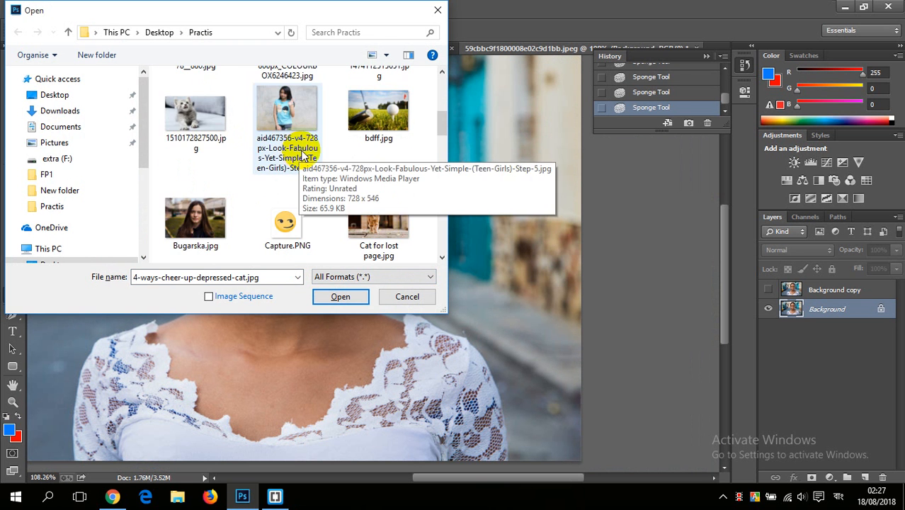
scroll(359, 152, down, 1)
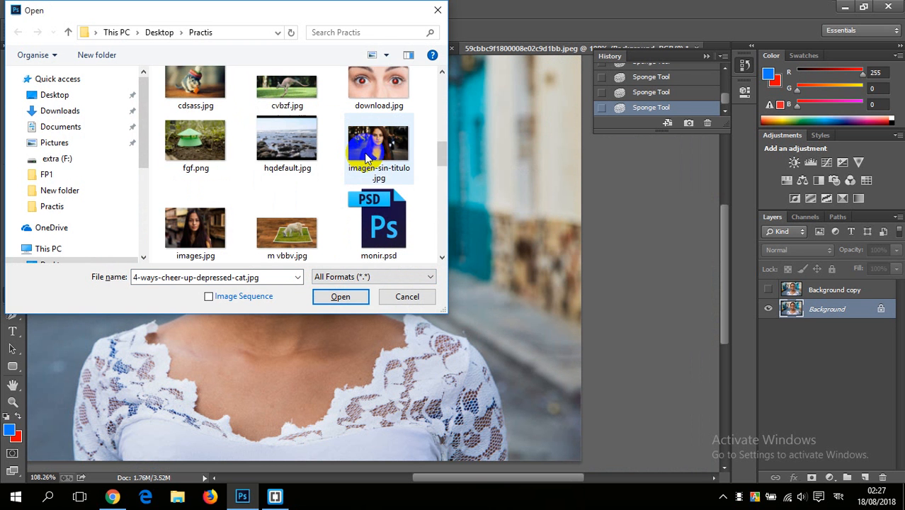
scroll(373, 115, up, 2)
double_click(374, 116)
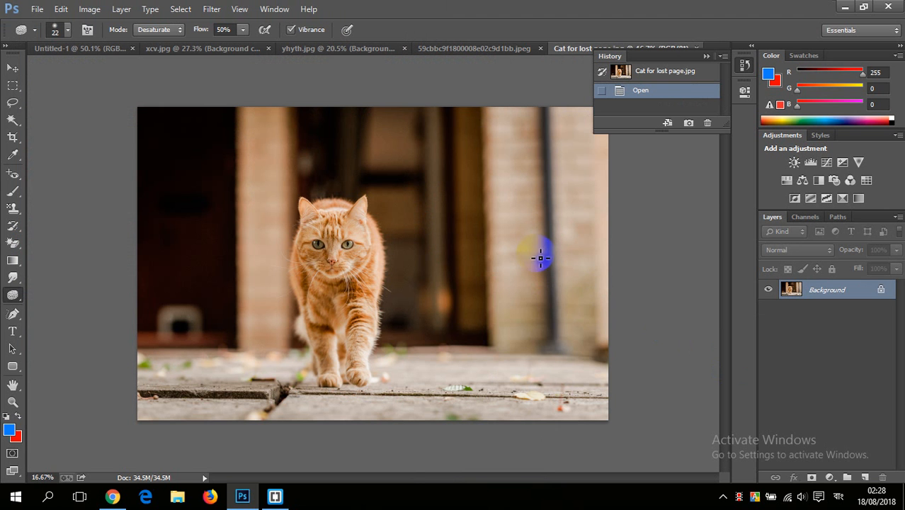
drag(843, 296, 866, 480)
Step: Enlarge the Sponge brush to 402 px and desaturate the cat's head, body and legs on the Background copy layer at 50% flow
scroll(333, 273, up, 2)
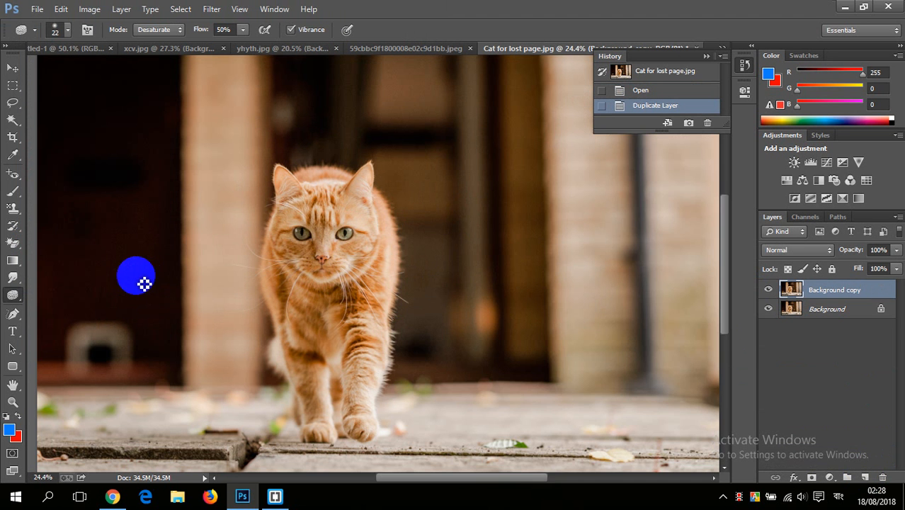
right_click(387, 273)
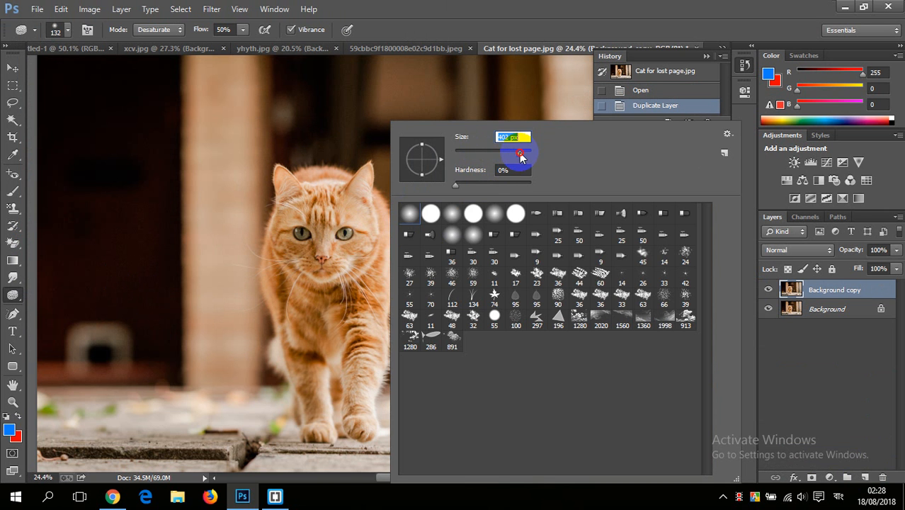
click(459, 32)
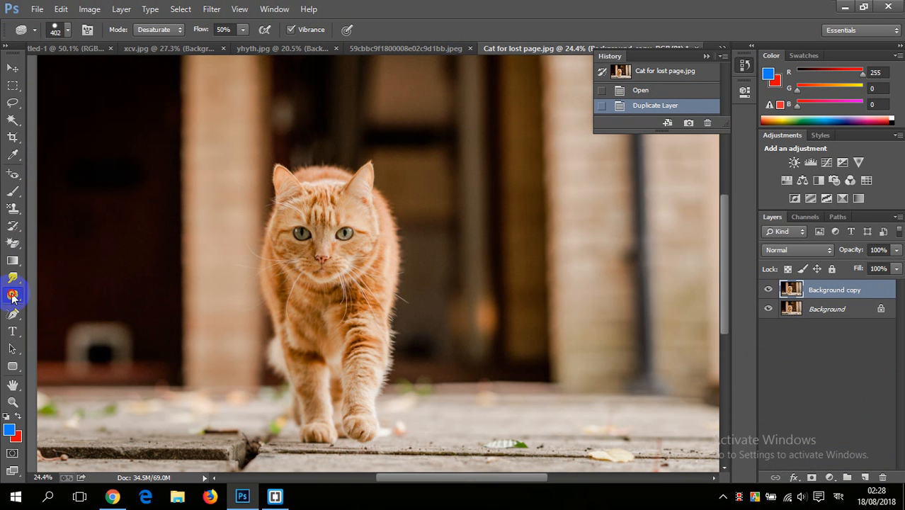
mouse_move(12, 297)
mouse_down()
mouse_move(73, 331)
mouse_move(72, 321)
mouse_up()
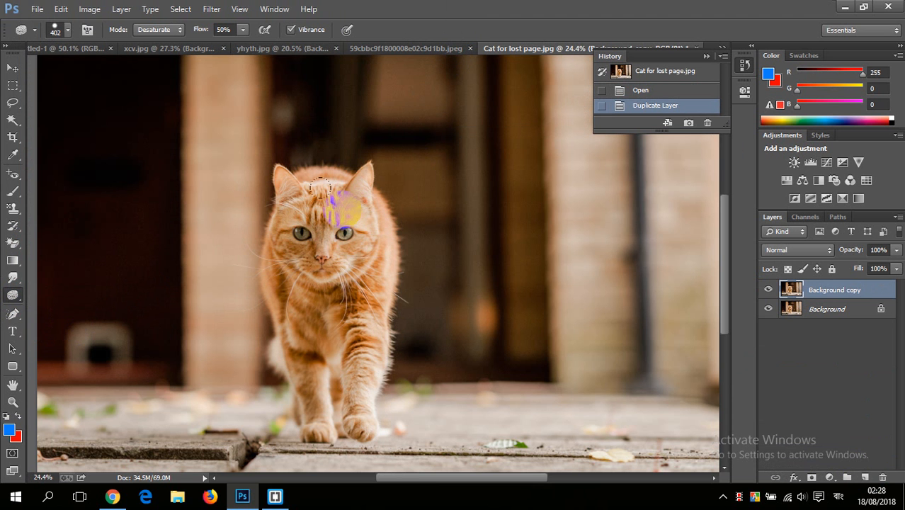
mouse_move(343, 211)
mouse_down()
mouse_move(320, 257)
mouse_move(293, 254)
mouse_move(321, 257)
mouse_move(366, 191)
mouse_move(363, 178)
mouse_move(313, 253)
mouse_move(304, 350)
mouse_move(342, 294)
mouse_move(343, 415)
mouse_move(396, 174)
mouse_move(362, 408)
mouse_move(307, 190)
mouse_move(342, 333)
mouse_move(296, 266)
mouse_move(321, 409)
mouse_move(312, 180)
mouse_move(272, 281)
mouse_move(314, 185)
mouse_move(342, 226)
mouse_up()
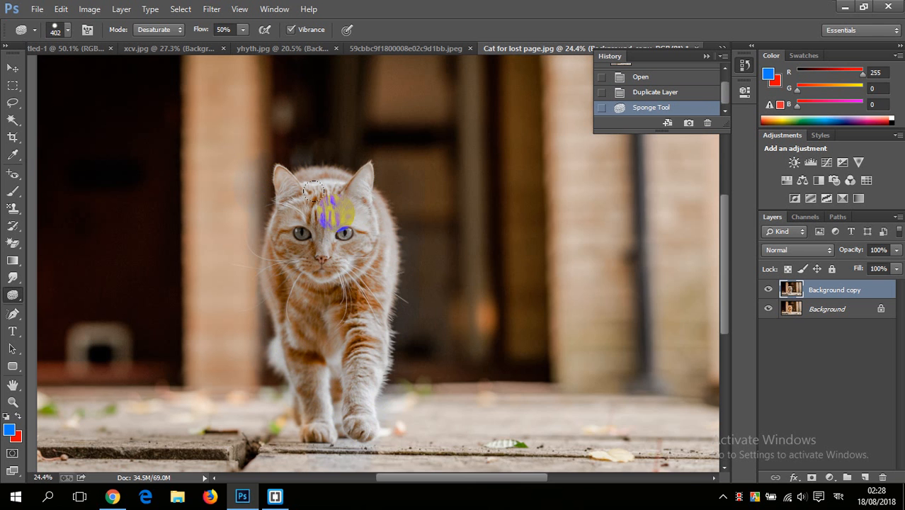
Step: Set the Sponge brush to a hard round tip of 419 px with 100% hardness
right_click(346, 216)
mouse_move(478, 156)
mouse_down()
mouse_move(495, 50)
mouse_move(436, 93)
mouse_up()
right_click(376, 122)
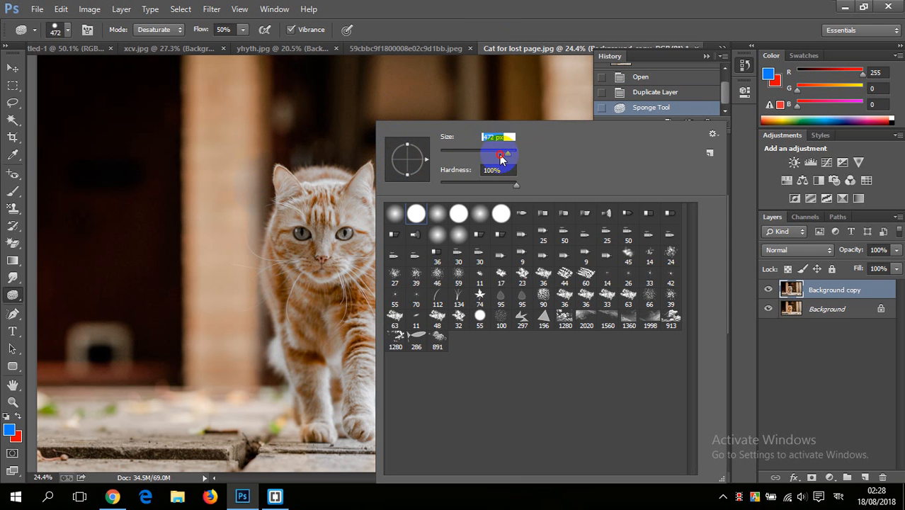
drag(501, 158, 498, 157)
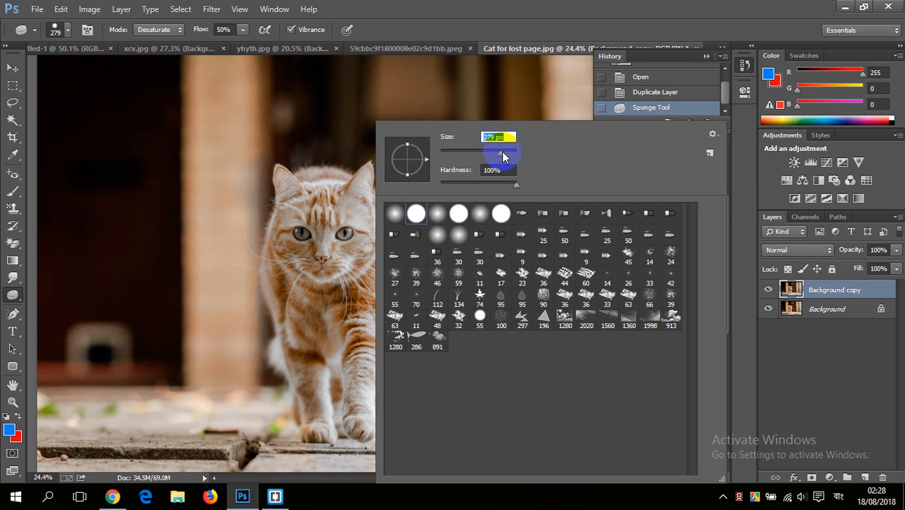
right_click(328, 162)
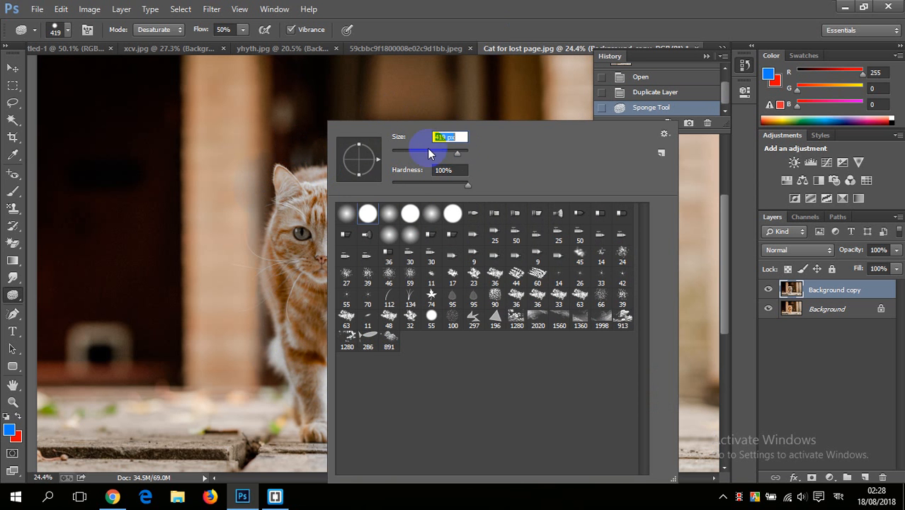
Step: Desaturate the pillars, doorway and wooden floor around the cat on the Background copy layer in Desaturate mode at 50% flow
mouse_move(307, 157)
mouse_down()
mouse_move(409, 164)
mouse_move(377, 158)
mouse_move(337, 110)
mouse_move(253, 80)
mouse_move(329, 99)
mouse_move(405, 76)
mouse_move(640, 371)
mouse_move(430, 348)
mouse_move(498, 158)
mouse_move(564, 263)
mouse_up()
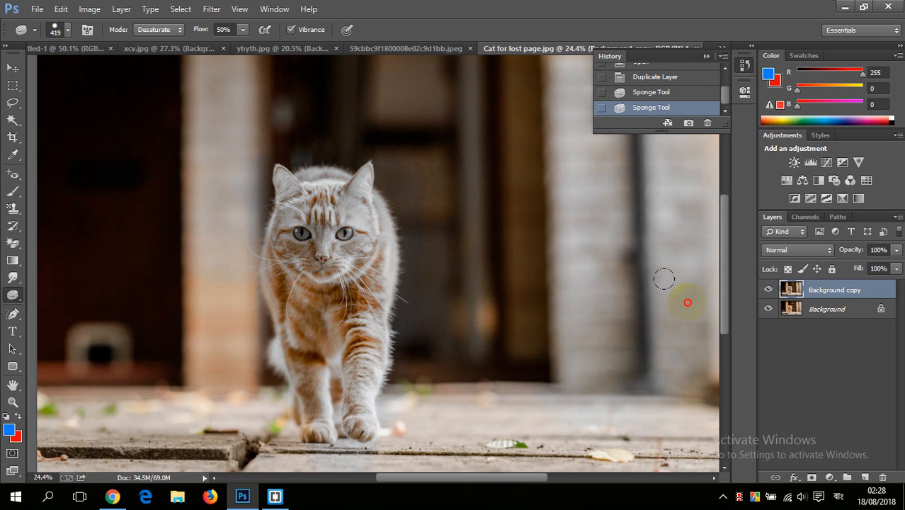
mouse_move(558, 91)
mouse_down()
mouse_move(301, 96)
mouse_move(43, 198)
mouse_move(78, 425)
mouse_move(184, 228)
mouse_move(227, 369)
mouse_move(313, 238)
mouse_move(383, 339)
mouse_move(525, 401)
mouse_move(469, 415)
mouse_move(194, 405)
mouse_move(180, 340)
mouse_up()
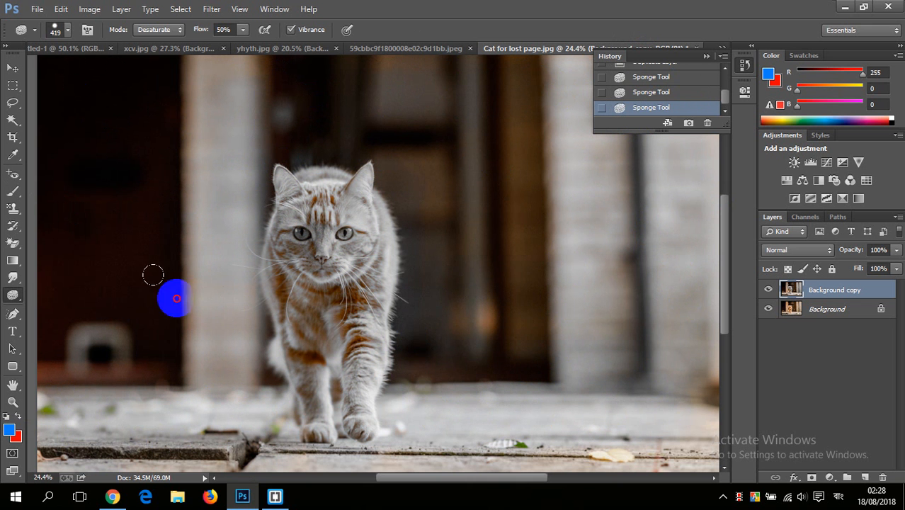
drag(242, 178, 241, 178)
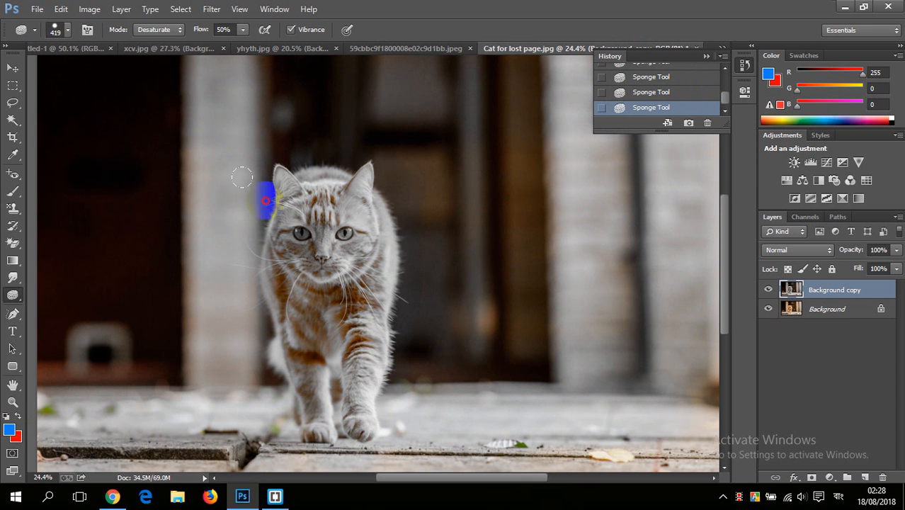
mouse_move(199, 149)
mouse_down()
mouse_move(35, 183)
mouse_move(236, 136)
mouse_move(98, 351)
mouse_move(393, 312)
mouse_move(425, 182)
mouse_move(352, 356)
mouse_up()
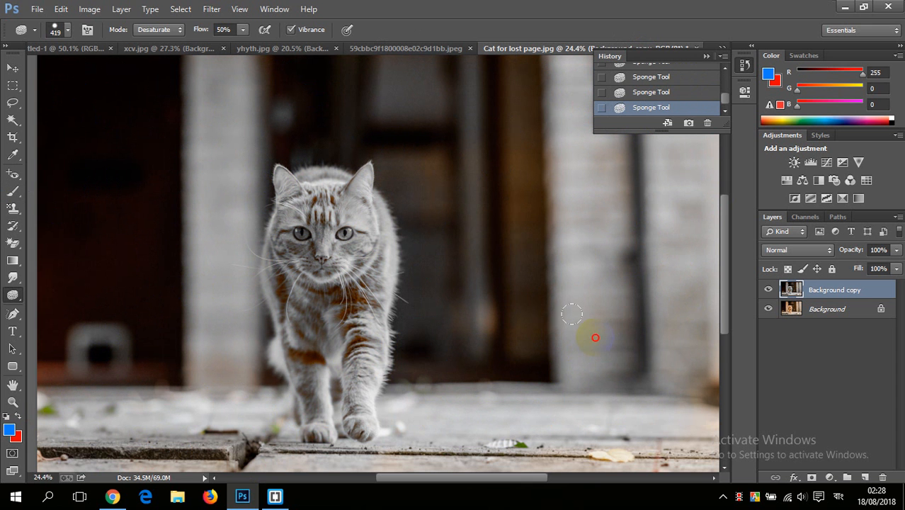
mouse_move(645, 179)
mouse_down()
mouse_move(531, 31)
mouse_move(523, 289)
mouse_move(484, 315)
mouse_move(552, 344)
mouse_move(418, 398)
mouse_move(434, 419)
mouse_move(173, 400)
mouse_move(34, 102)
mouse_move(336, 91)
mouse_move(200, 235)
mouse_up()
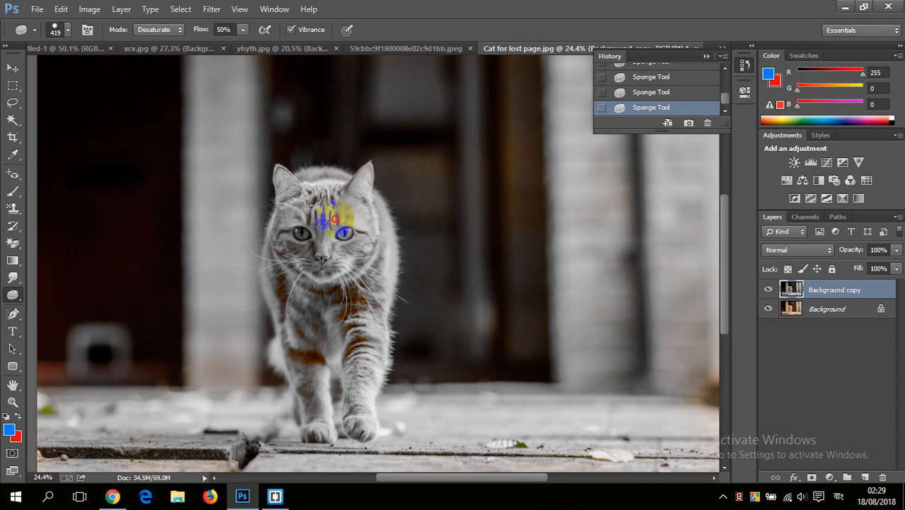
mouse_move(205, 285)
mouse_down()
mouse_move(82, 106)
mouse_move(376, 403)
mouse_move(489, 383)
mouse_move(653, 213)
mouse_move(495, 15)
mouse_move(517, 197)
mouse_move(377, 93)
mouse_move(177, 73)
mouse_move(156, 85)
mouse_move(242, 151)
mouse_up()
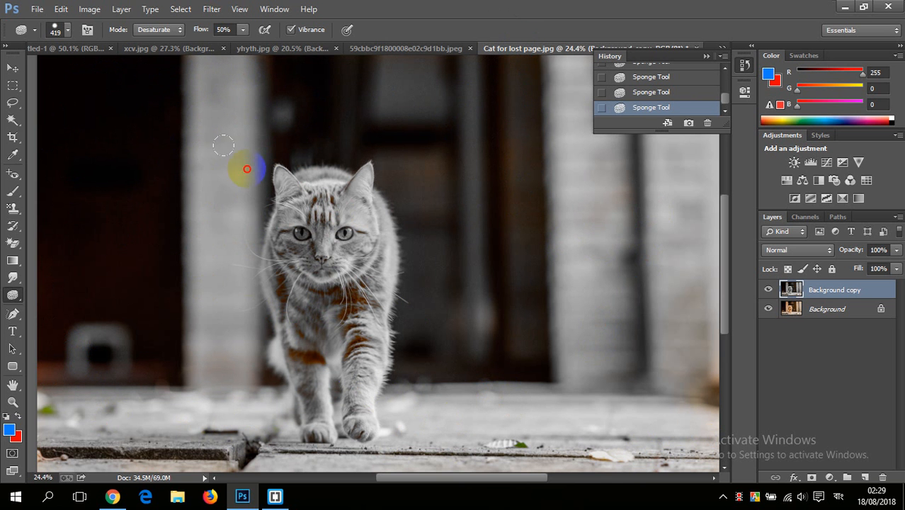
mouse_move(298, 310)
mouse_down()
mouse_move(378, 278)
mouse_move(641, 344)
mouse_move(401, 167)
mouse_move(440, 344)
mouse_move(232, 330)
mouse_move(121, 192)
mouse_move(75, 343)
mouse_move(324, 216)
mouse_up()
Step: Desaturate the remaining colour along the photo's upper edge, outer wall and foreground floorboards
key(ctrl+minus)
key(ctrl+minus)
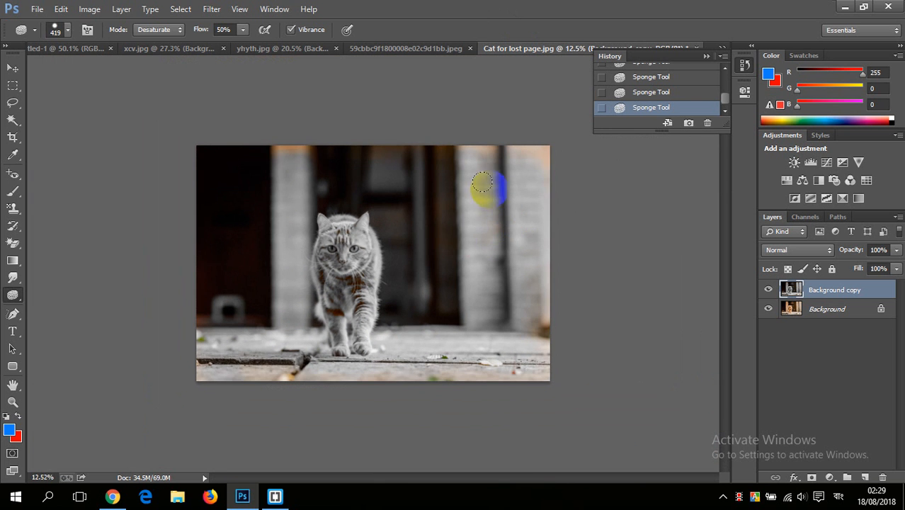
mouse_move(246, 143)
mouse_down()
mouse_move(500, 152)
mouse_move(532, 144)
mouse_move(312, 130)
mouse_up()
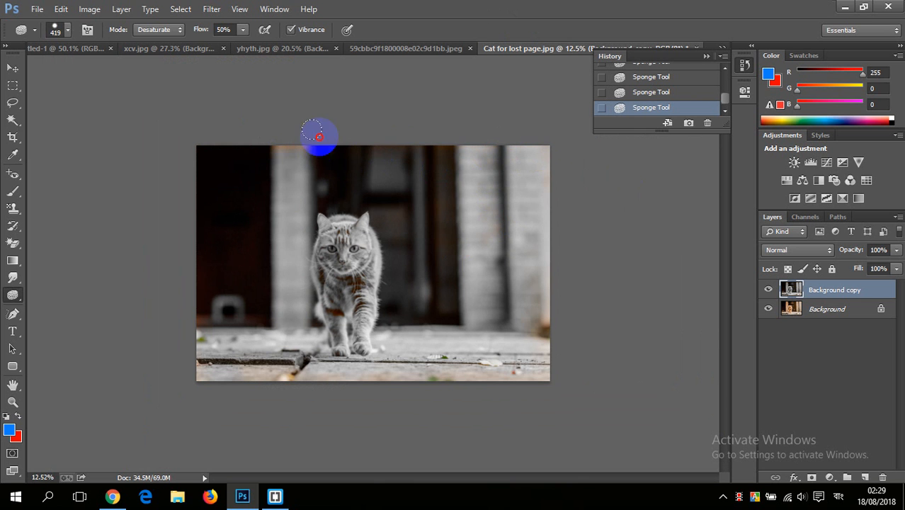
scroll(508, 316, up, 2)
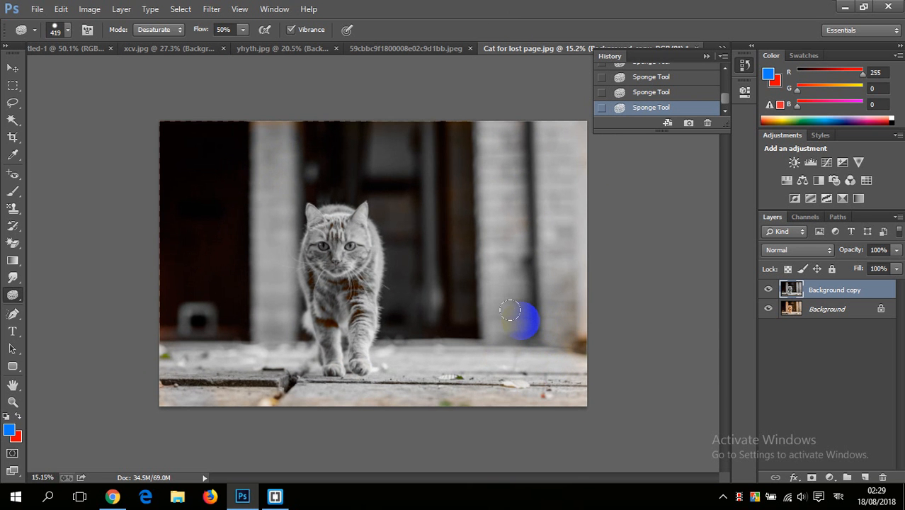
scroll(383, 313, up, 2)
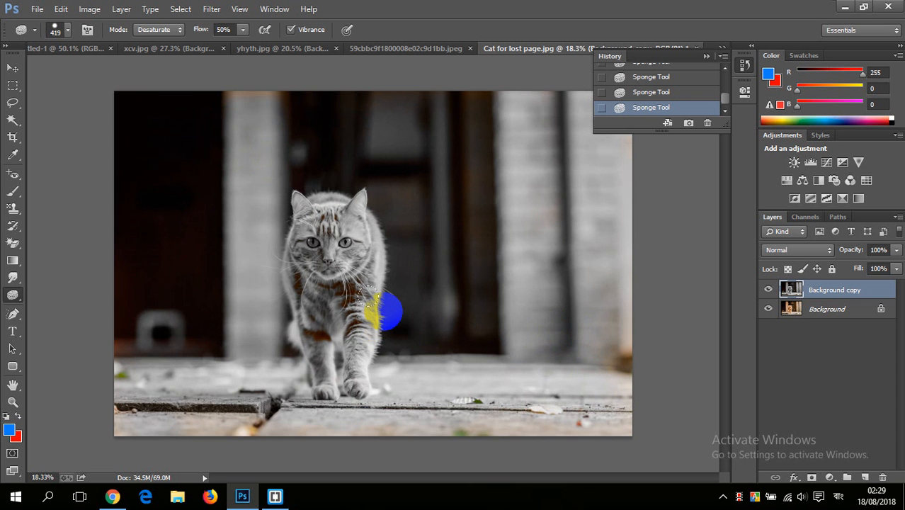
mouse_move(310, 427)
mouse_down()
mouse_move(414, 426)
mouse_move(202, 398)
mouse_move(658, 438)
mouse_move(530, 418)
mouse_move(599, 260)
mouse_move(611, 384)
mouse_move(289, 368)
mouse_move(105, 310)
mouse_move(438, 429)
mouse_move(384, 253)
mouse_up()
Step: Hide the Background copy layer to compare the desaturated cat photo with the original colours
scroll(397, 284, down, 4)
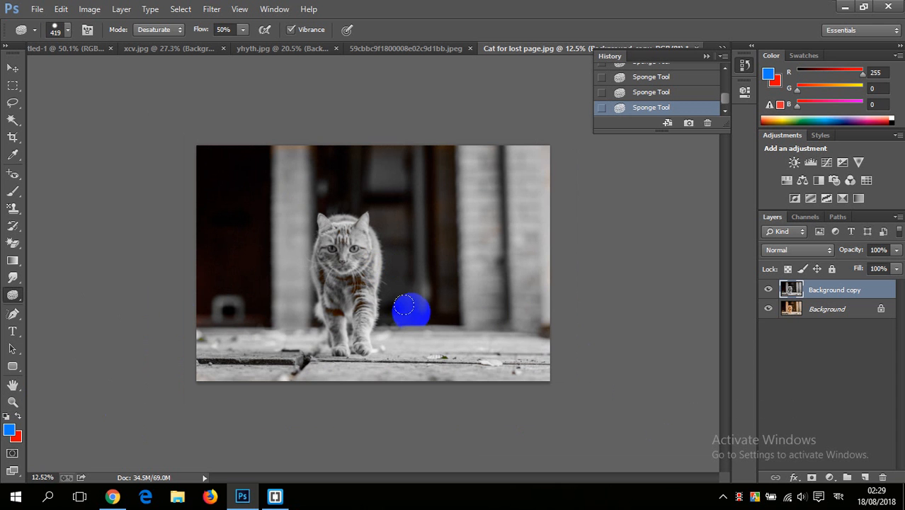
scroll(434, 242, up, 3)
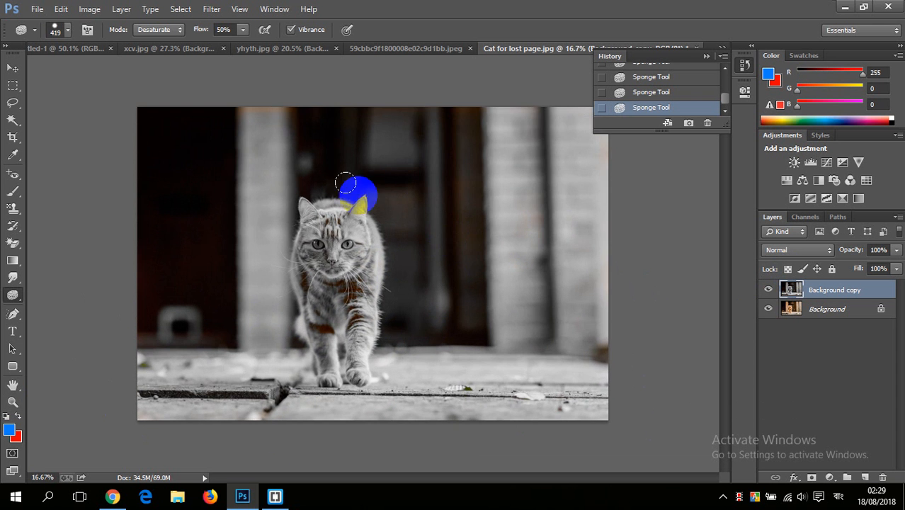
scroll(425, 226, down, 3)
scroll(415, 224, up, 4)
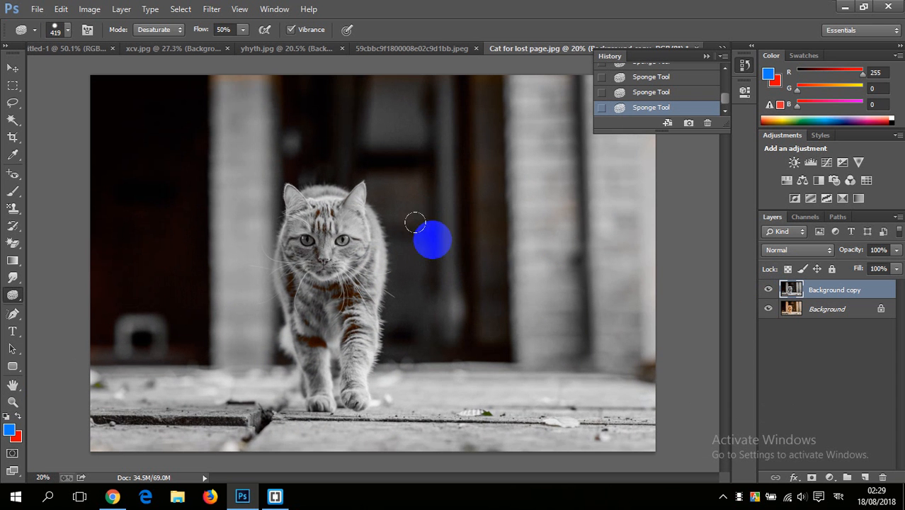
click(770, 291)
scroll(549, 283, down, 2)
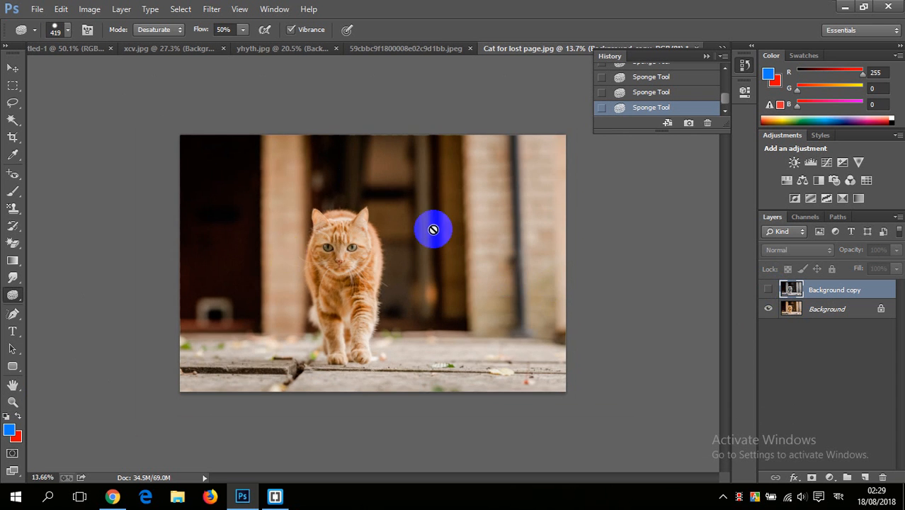
scroll(432, 230, down, 1)
scroll(425, 254, up, 3)
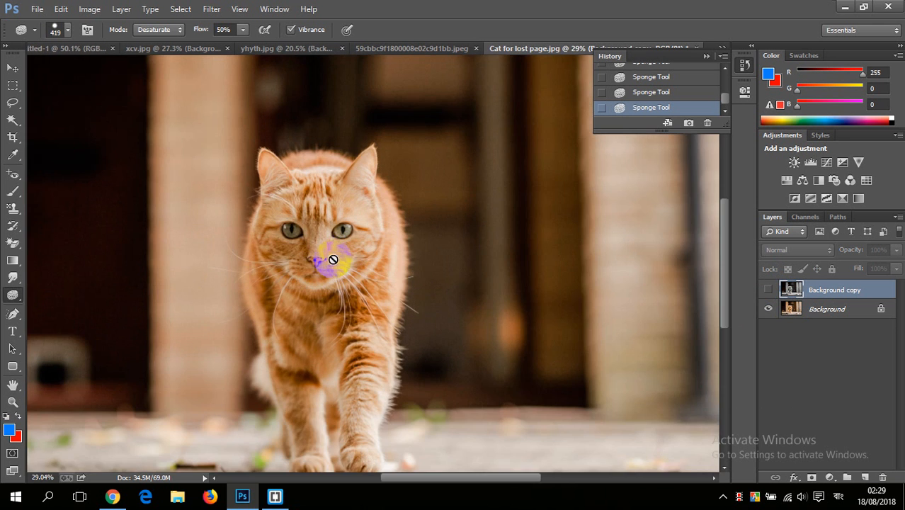
scroll(322, 244, down, 2)
scroll(312, 292, up, 3)
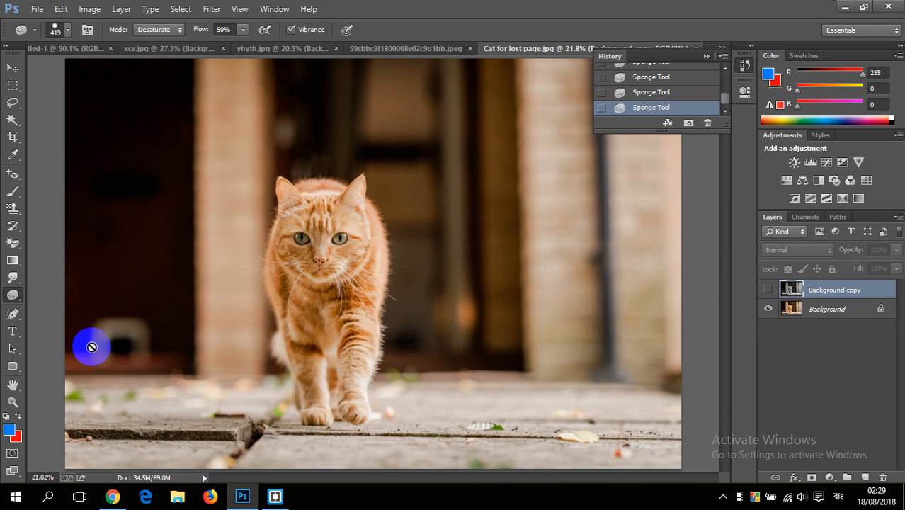
Step: Show the Background copy layer again and examine the Sponge tool's desaturation on the cat's face, fur and surroundings
click(17, 295)
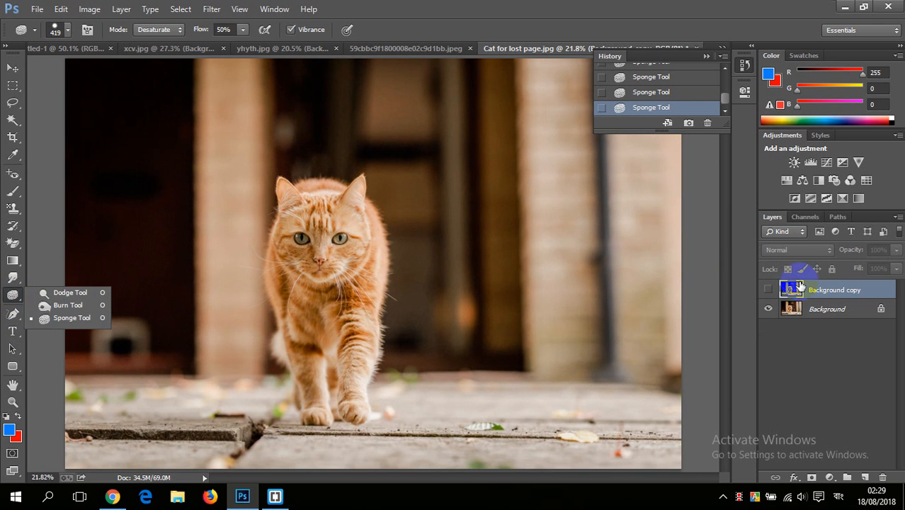
click(769, 291)
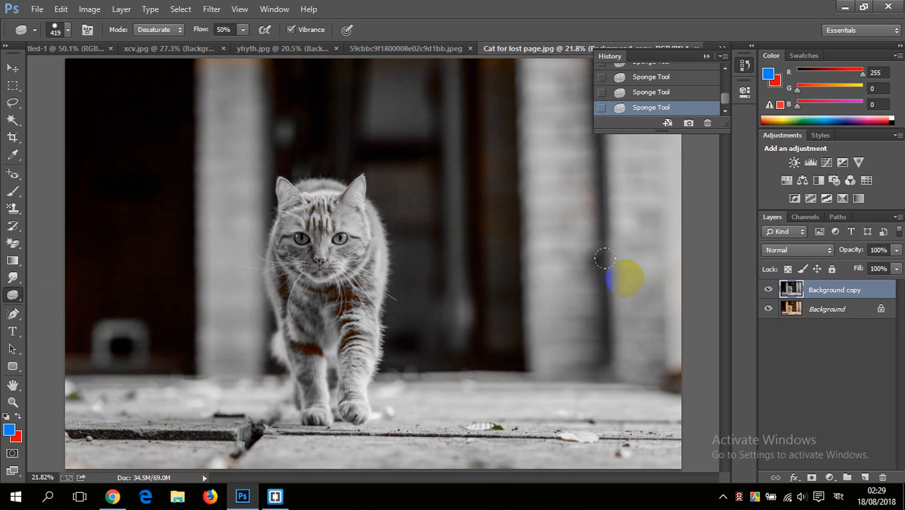
scroll(515, 253, down, 3)
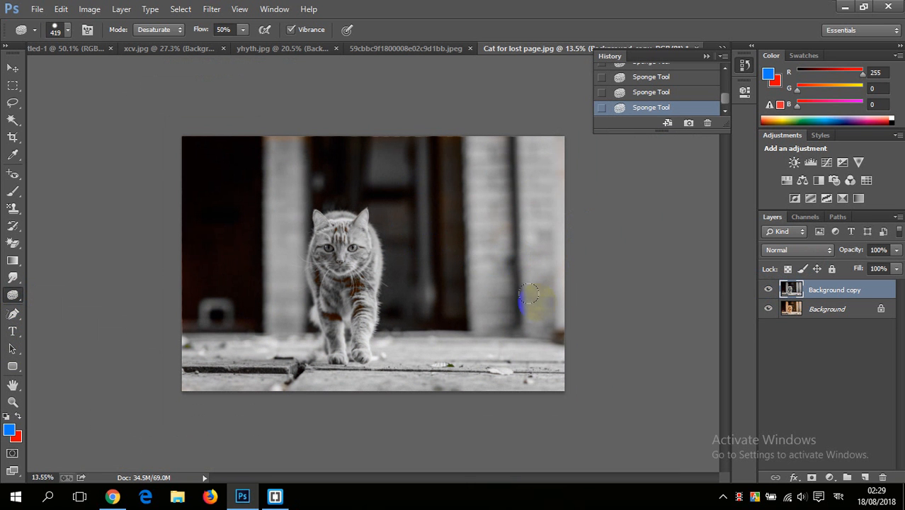
scroll(524, 298, up, 4)
scroll(439, 293, up, 5)
scroll(342, 270, up, 12)
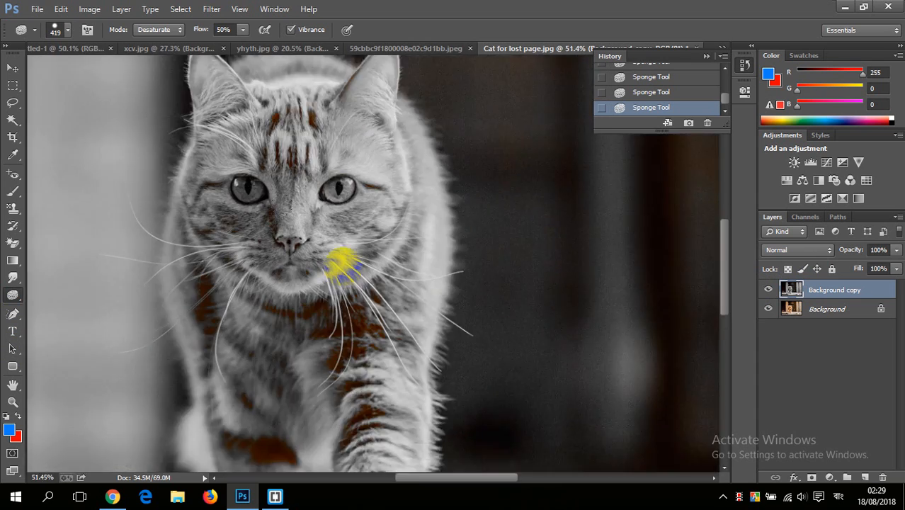
scroll(344, 269, down, 12)
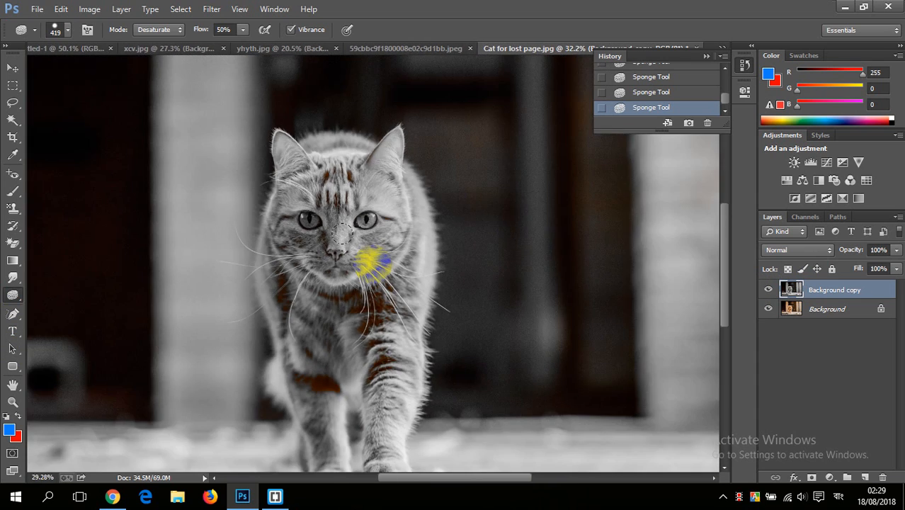
scroll(340, 232, down, 8)
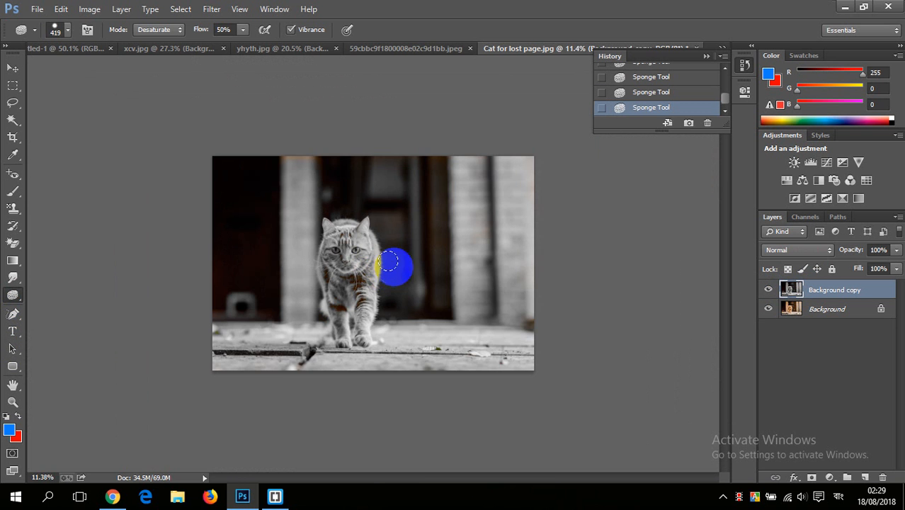
scroll(389, 263, up, 2)
scroll(384, 257, up, 2)
scroll(385, 256, down, 2)
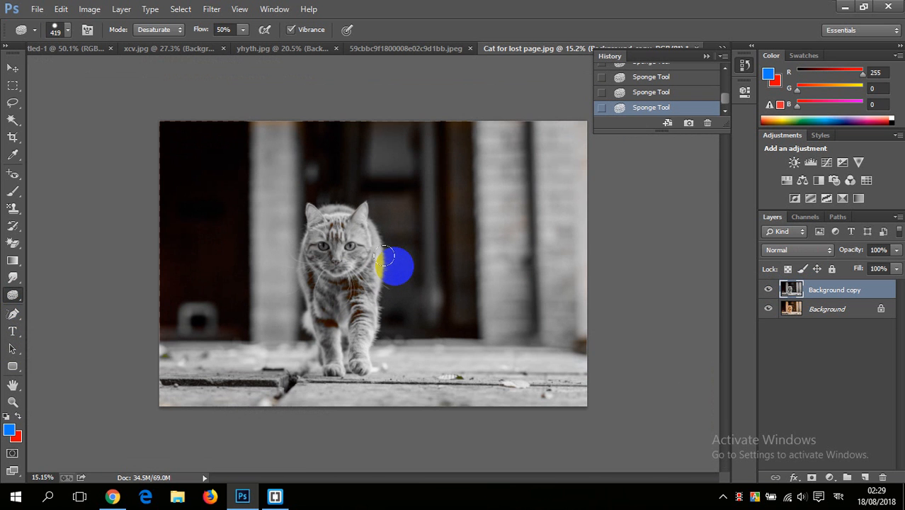